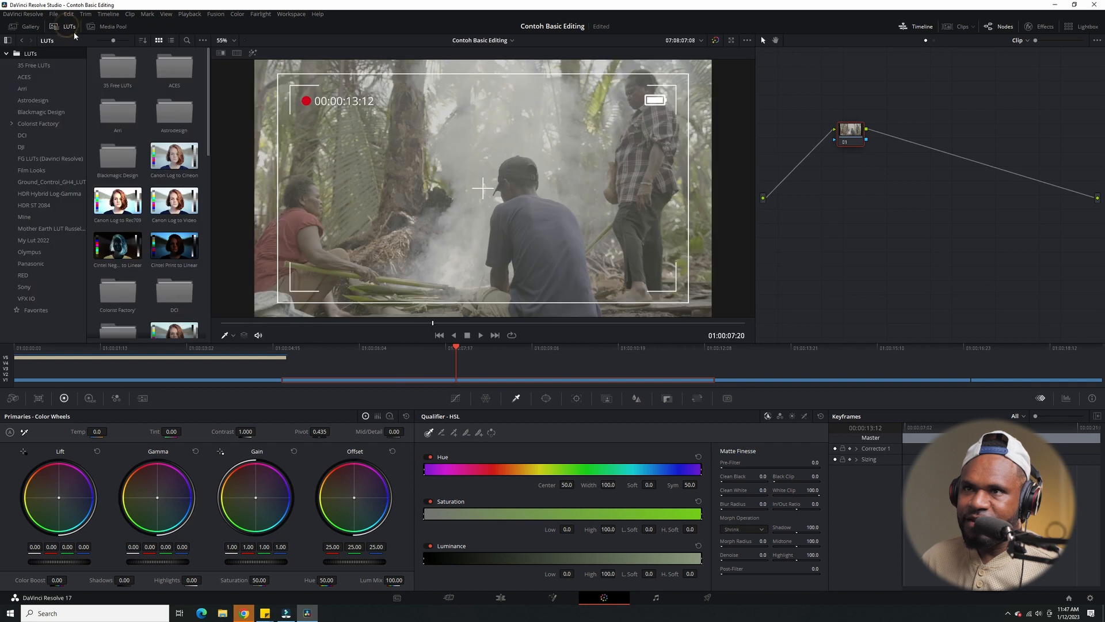
Step: Look through the Media Pool and the Gallery, and scrub through the clip of the people around the smoking fire
left_click(105, 27)
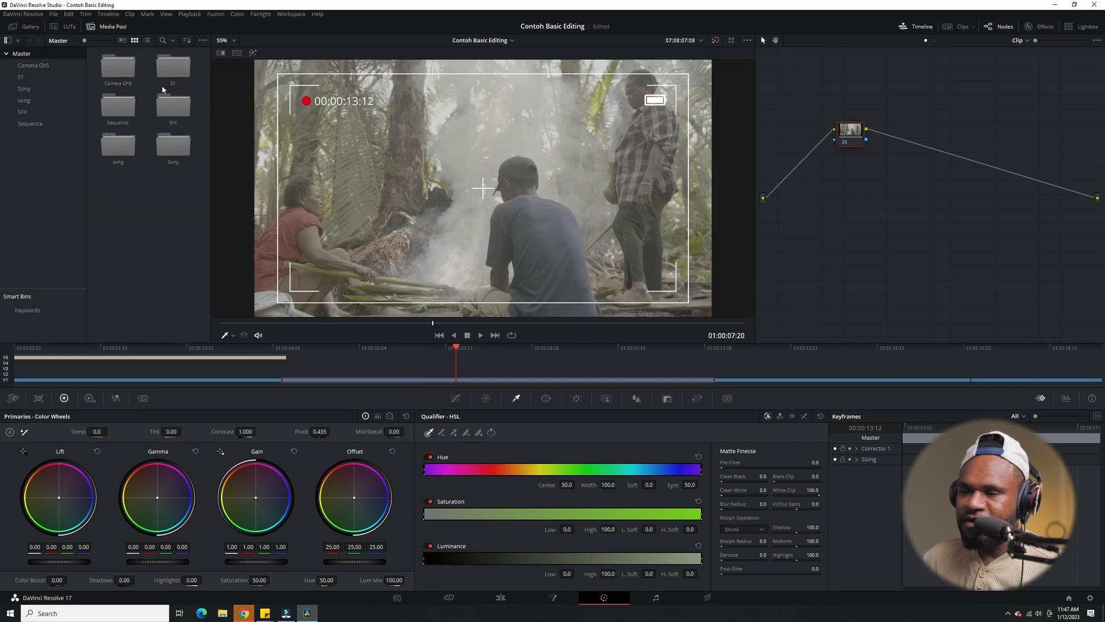
left_click(26, 27)
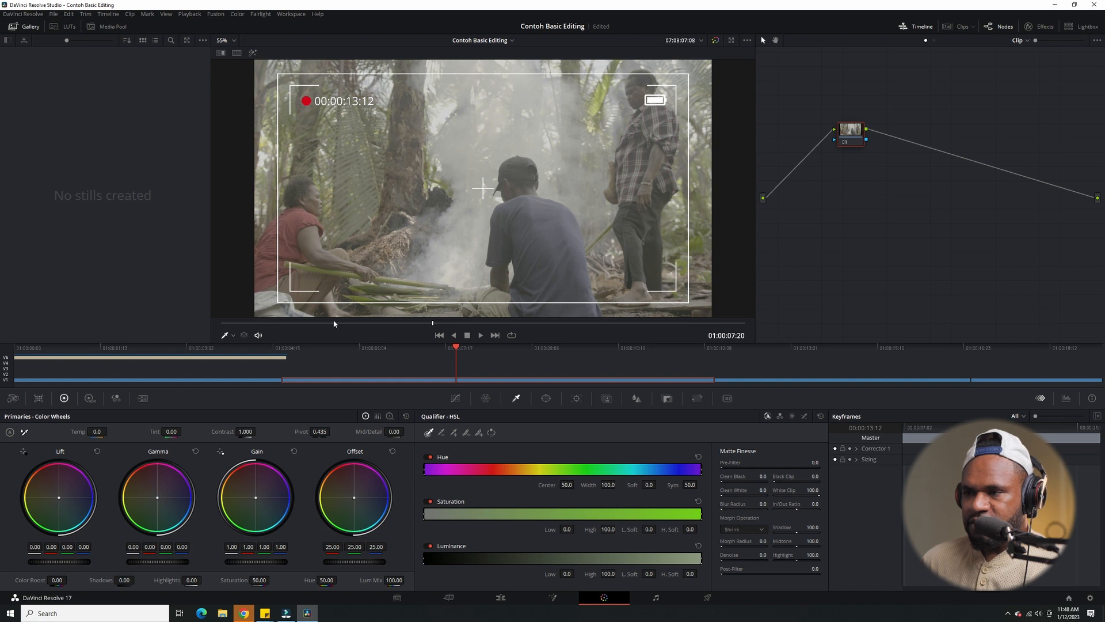
left_click_drag(408, 350, 438, 350)
left_click(491, 348)
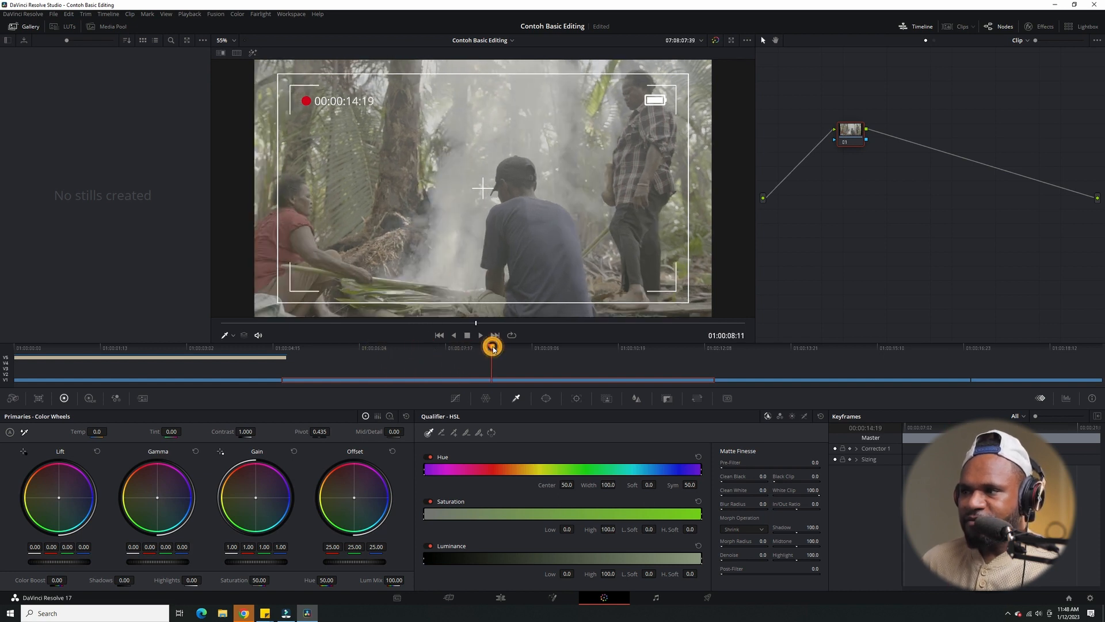
left_click(437, 350)
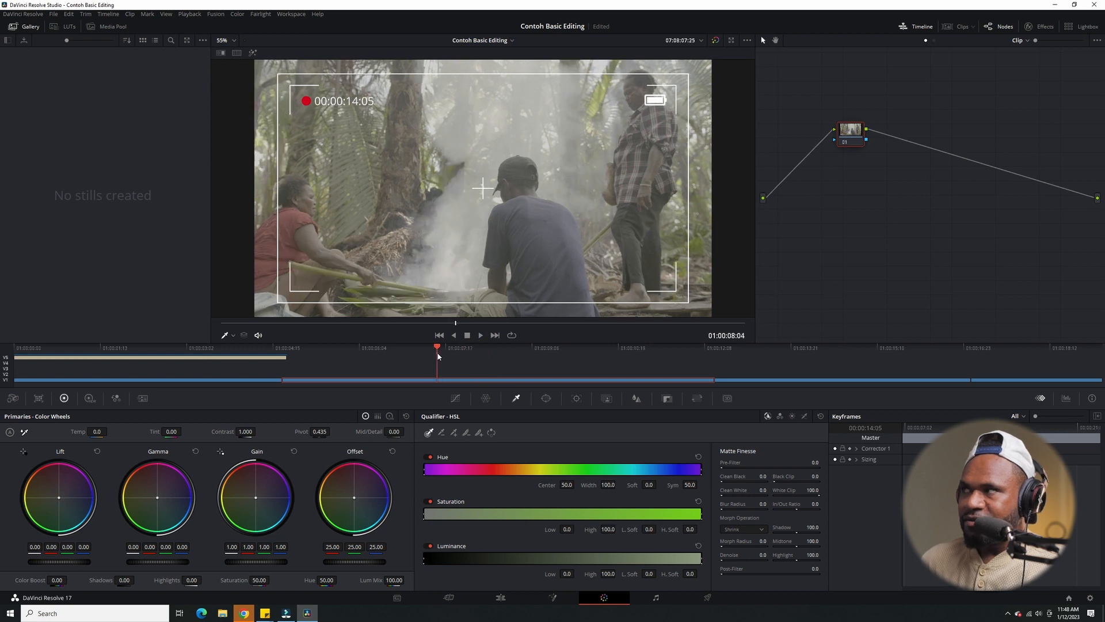
Step: Toggle the mini timeline and the clip thumbnails, previewing clip 04 and returning to clip 03 before hiding the thumbnails again
left_click(920, 29)
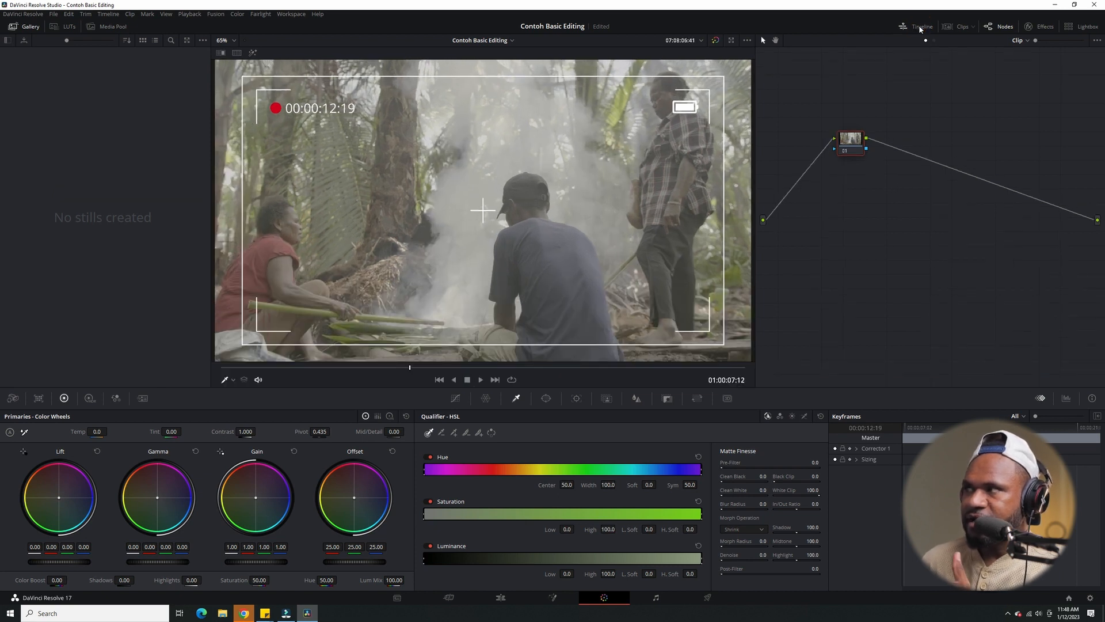
left_click(920, 29)
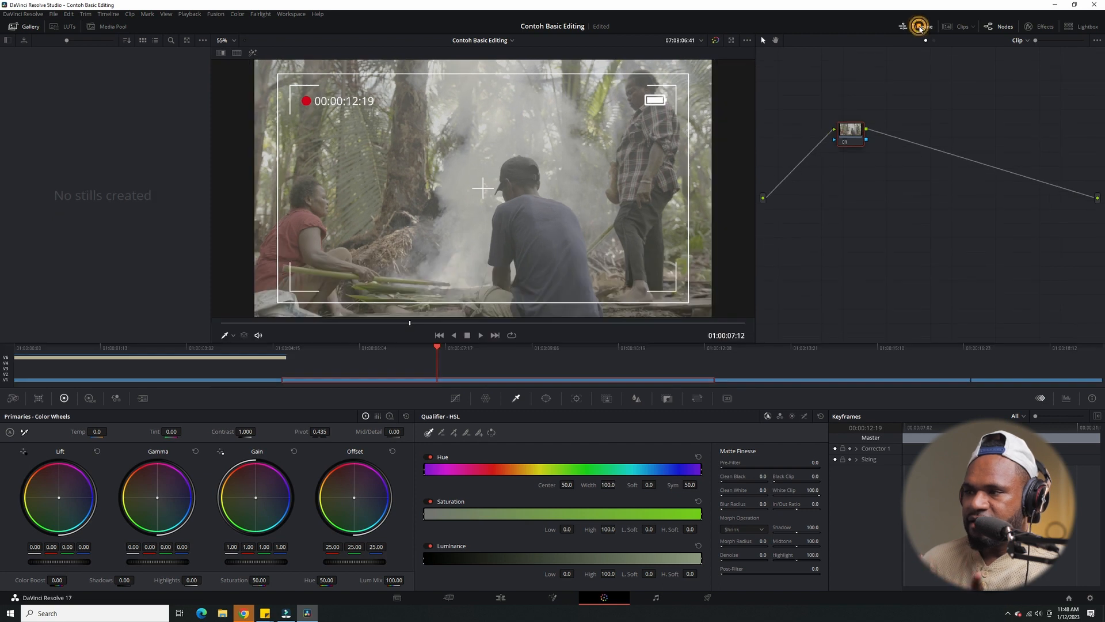
left_click(962, 29)
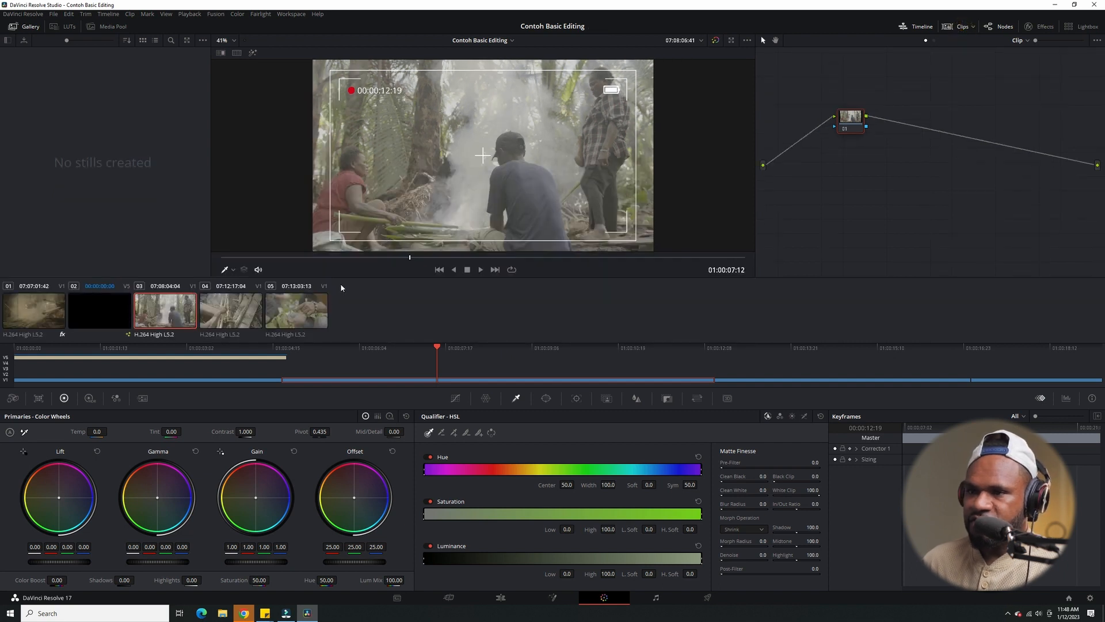
left_click(238, 312)
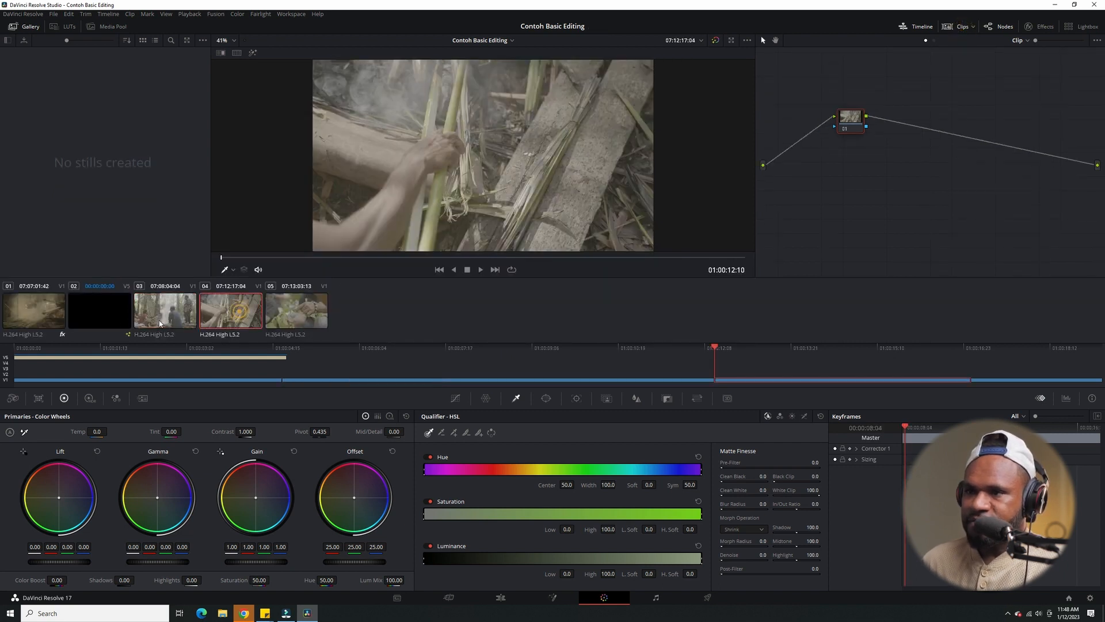
left_click(159, 320)
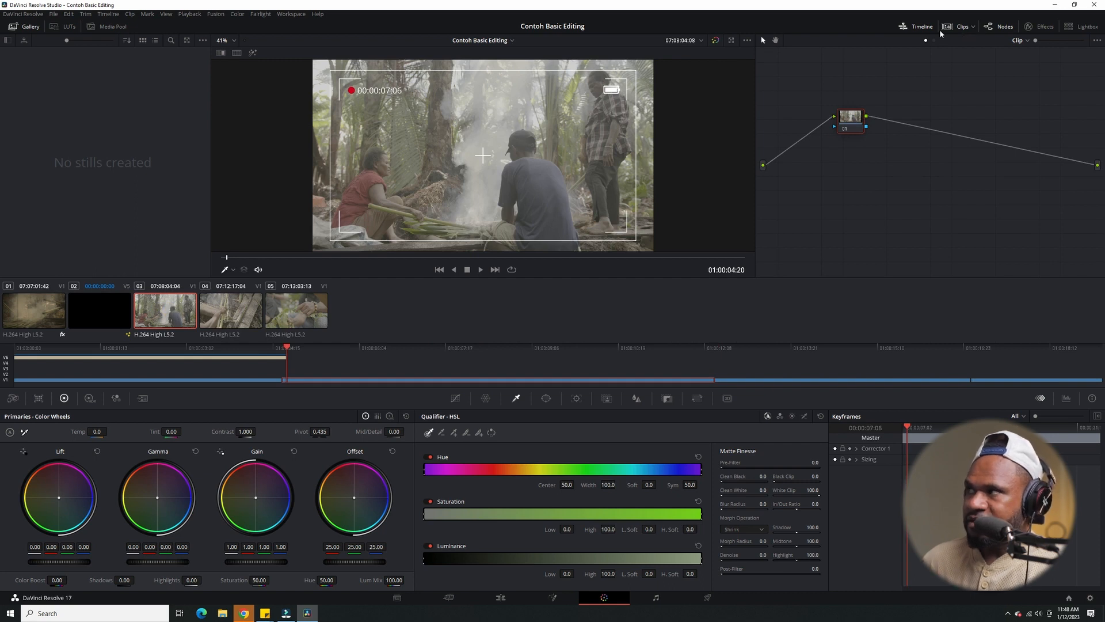
left_click(957, 29)
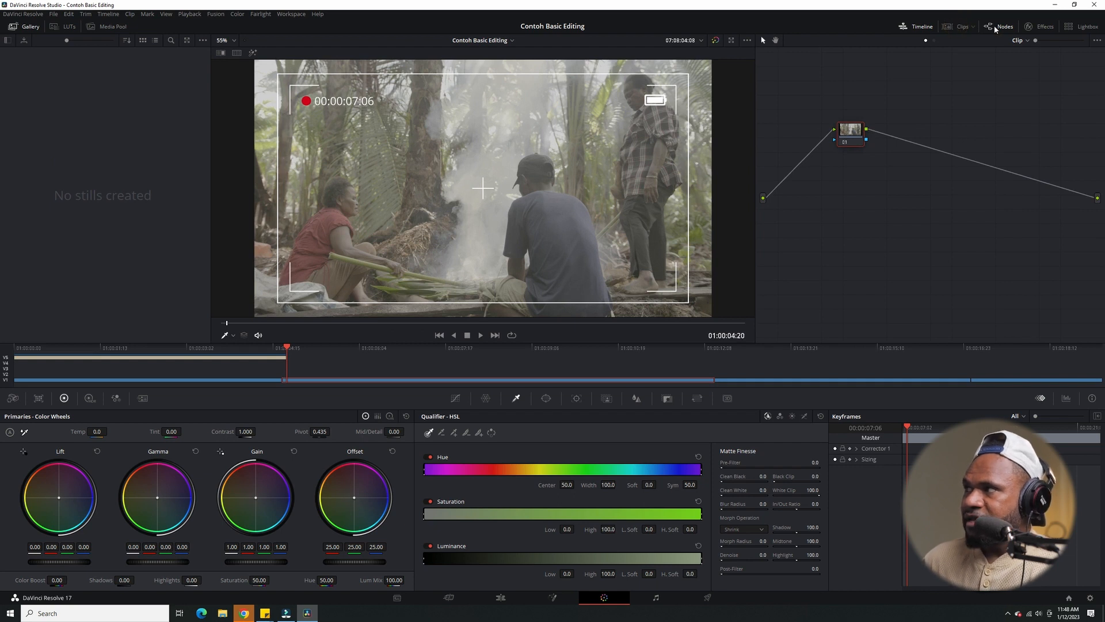
left_click(921, 28)
left_click(921, 28)
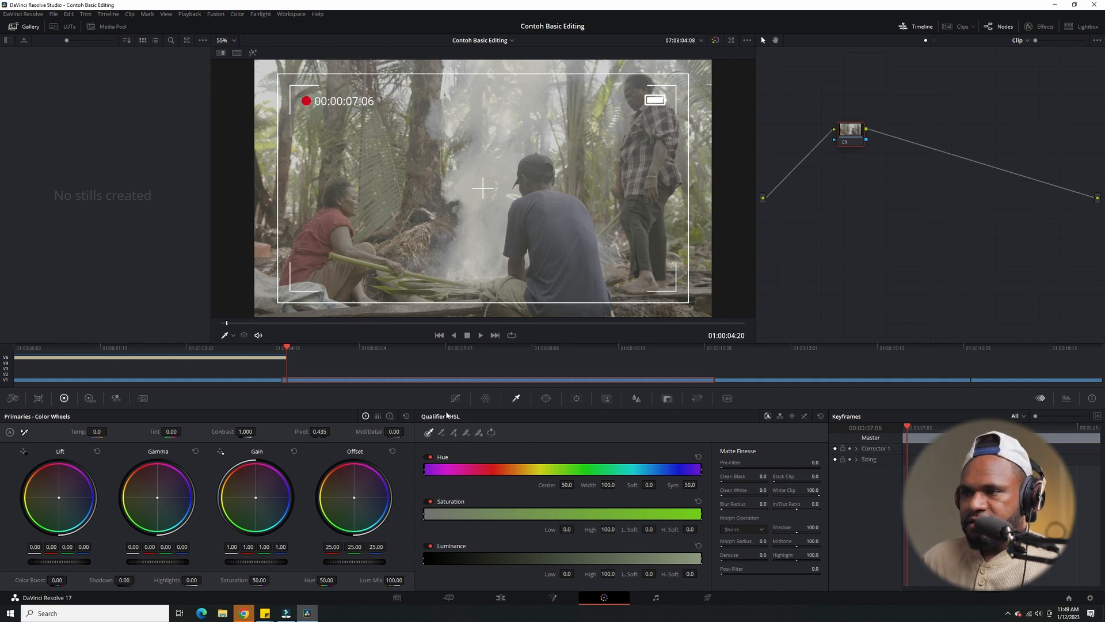
Step: Scrub through clip 03 and park the playhead at 01:00:06:18
left_click(428, 350)
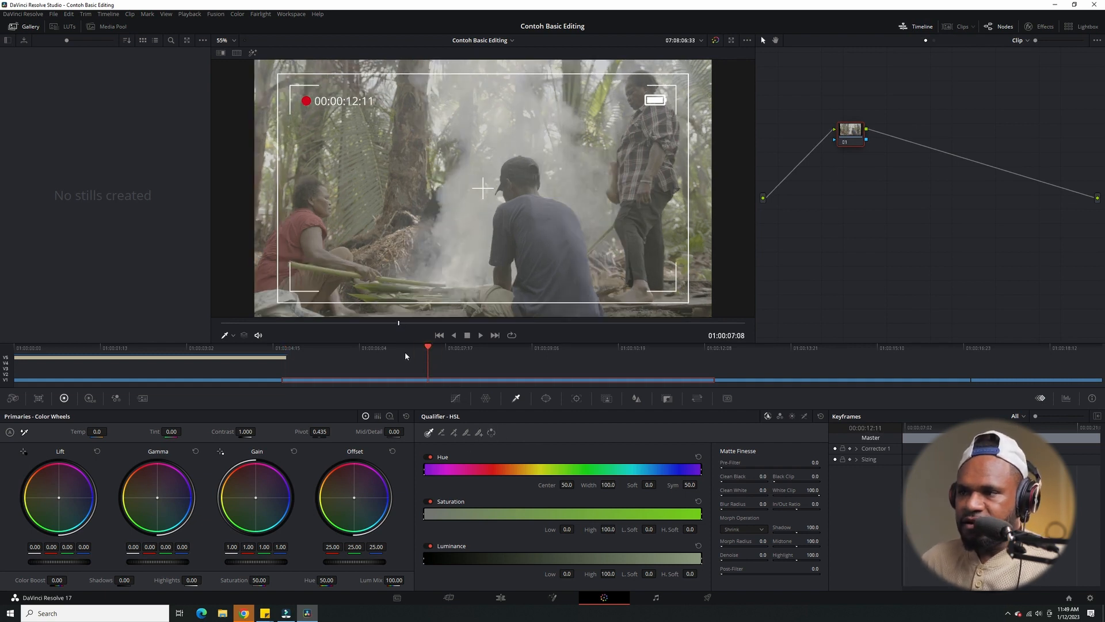
left_click(398, 346)
left_click(367, 354)
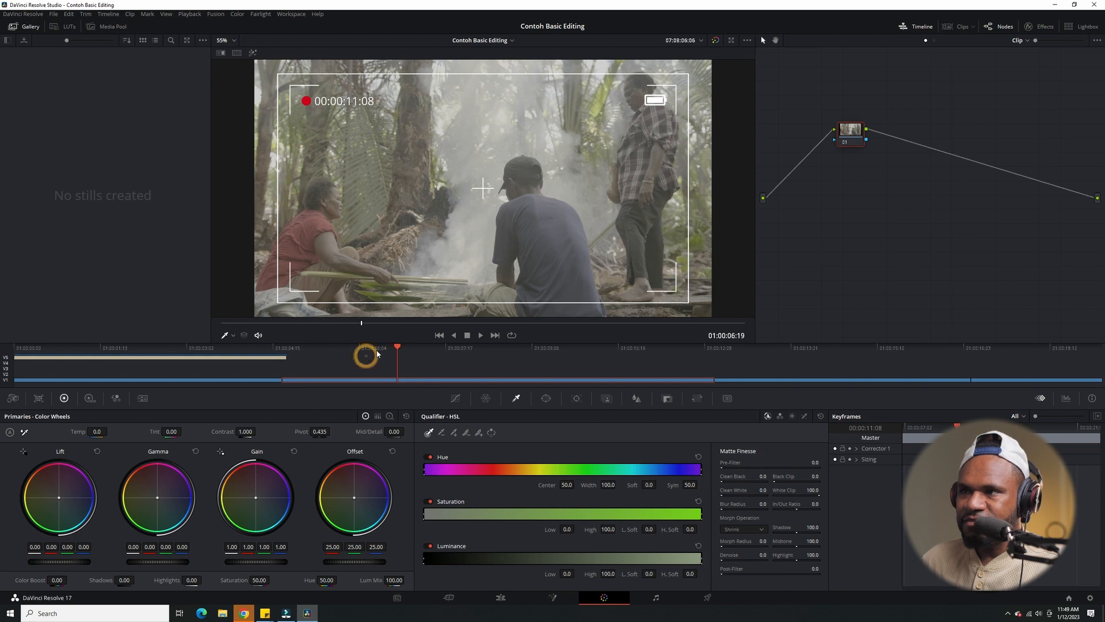
left_click(376, 349)
left_click(395, 348)
left_click(361, 355)
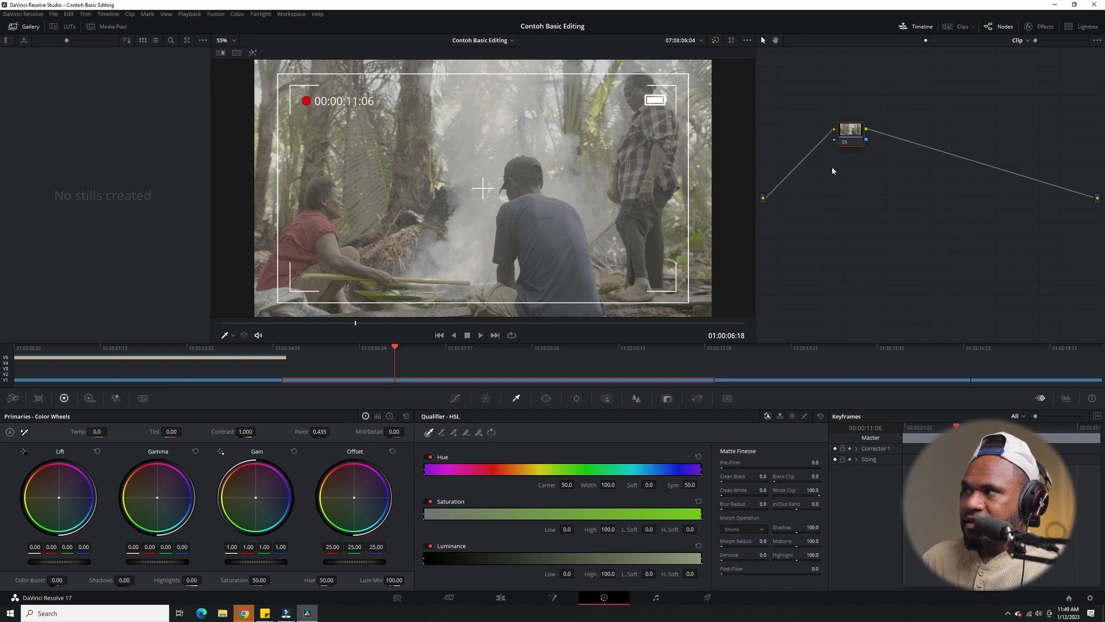
Step: Reposition node 01 closer to the source input in the node graph, and briefly view the effects library
left_click_drag(842, 132, 804, 191)
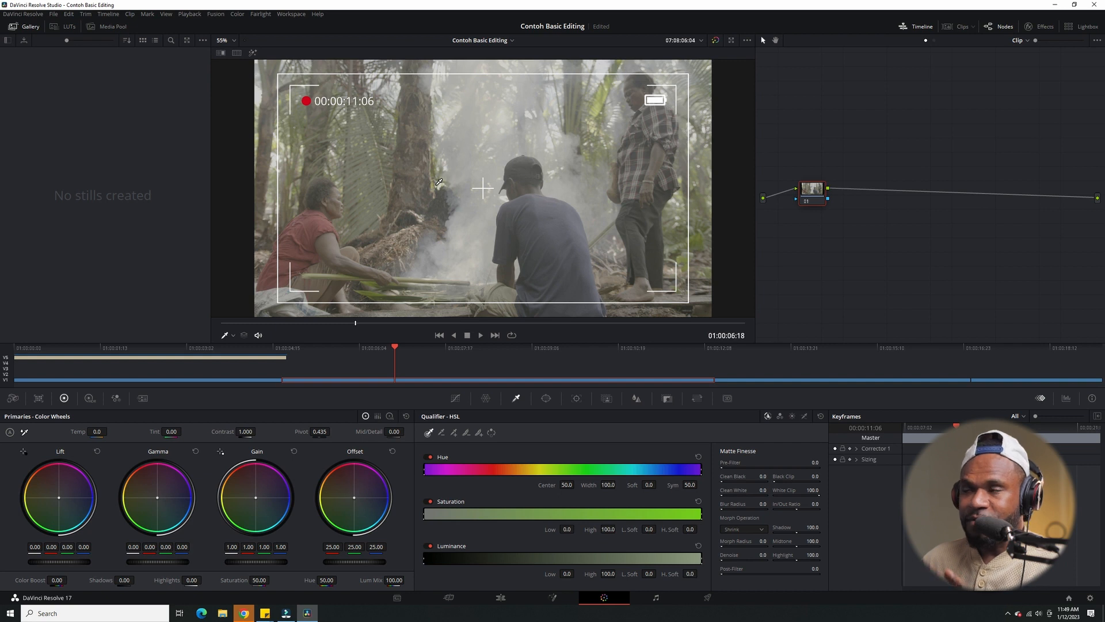
left_click_drag(809, 193, 829, 187)
left_click(1042, 27)
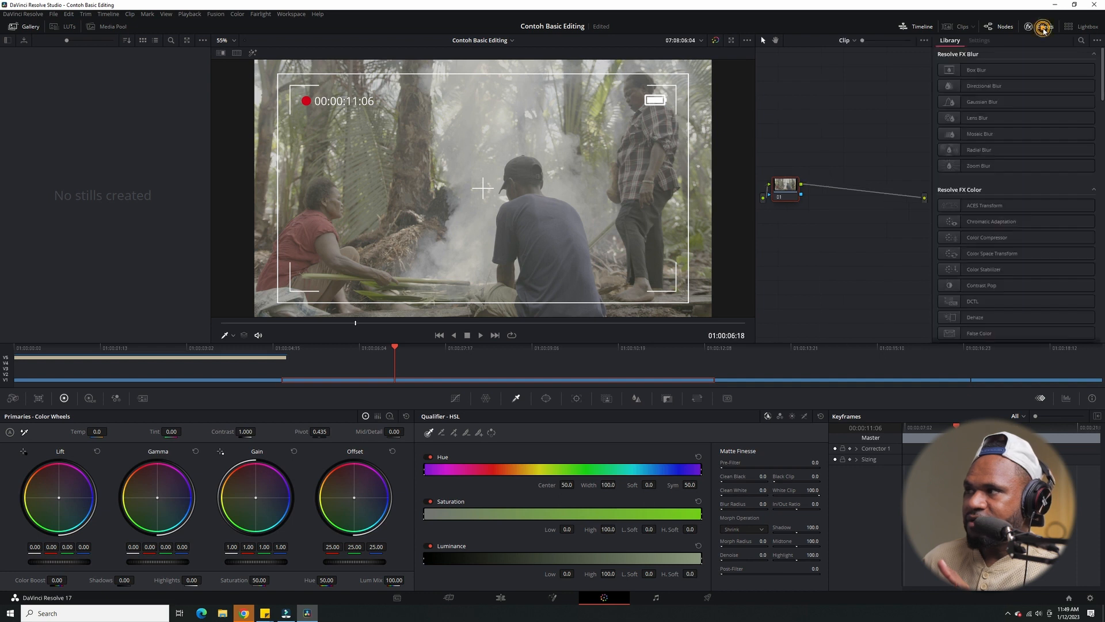
left_click(1039, 27)
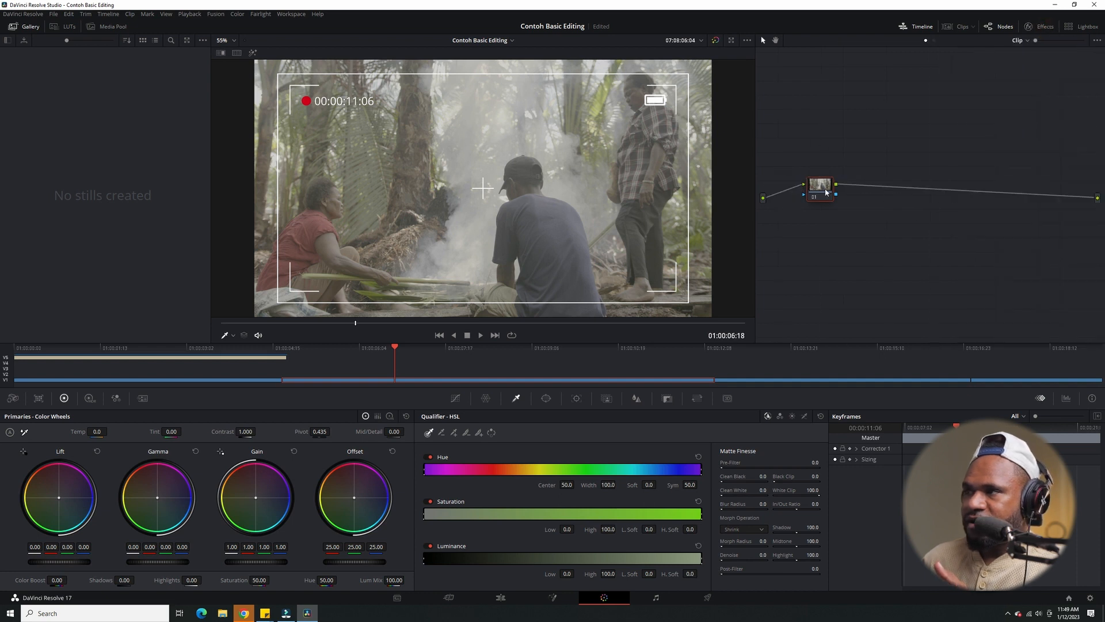
left_click_drag(826, 190, 826, 180)
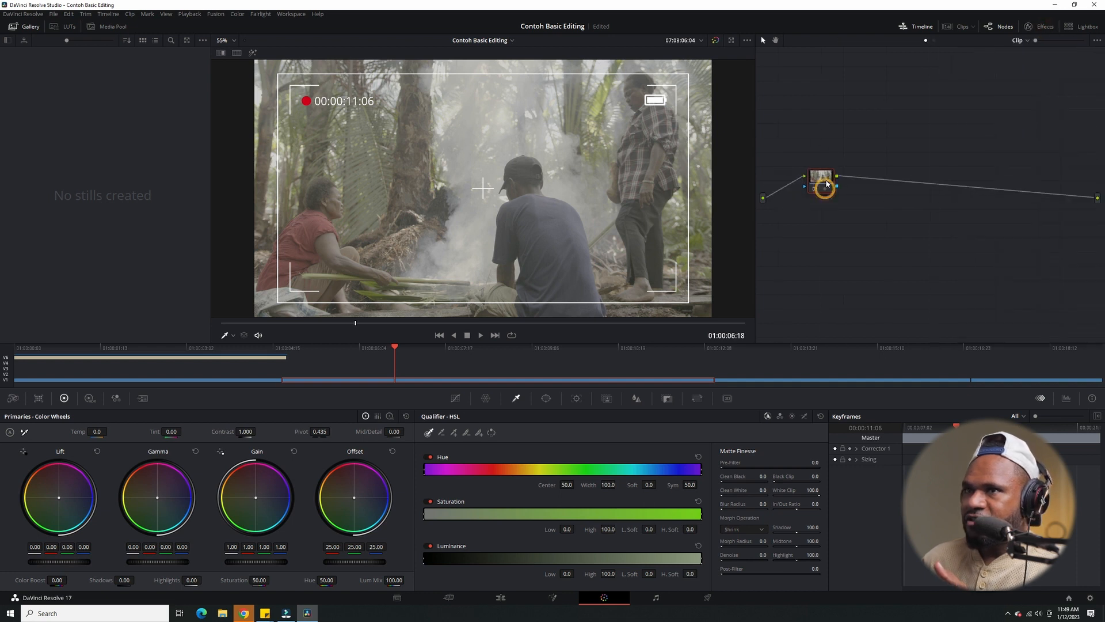
Step: Open the Panasonic folder in the LUT library after browsing the Ground_Control_GH4_LUT, Sony and Olympus folders
left_click(73, 30)
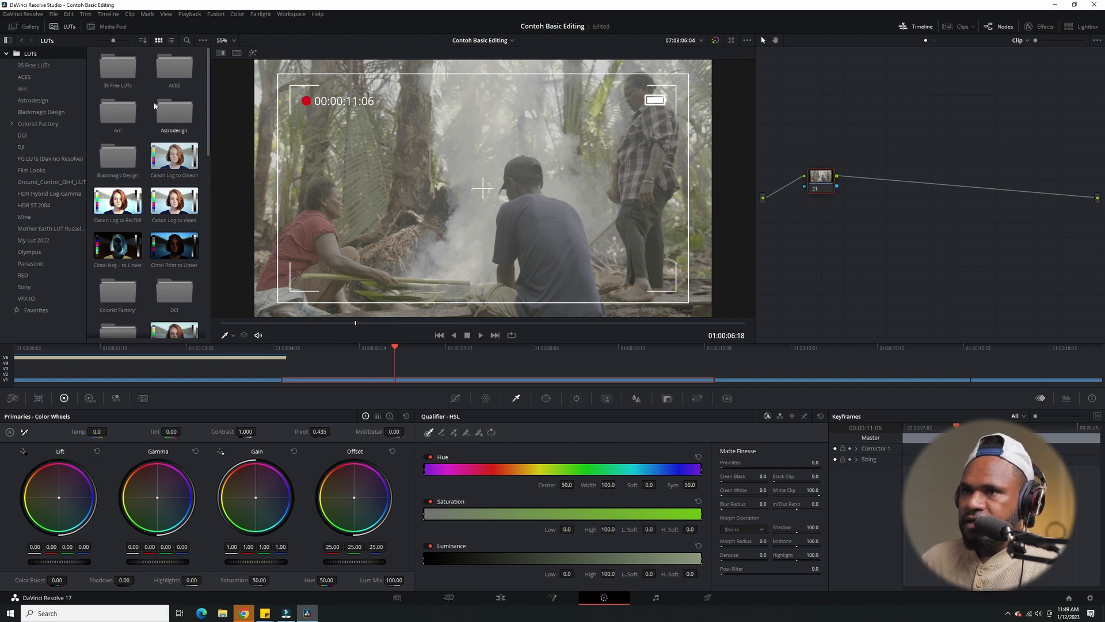
left_click(67, 27)
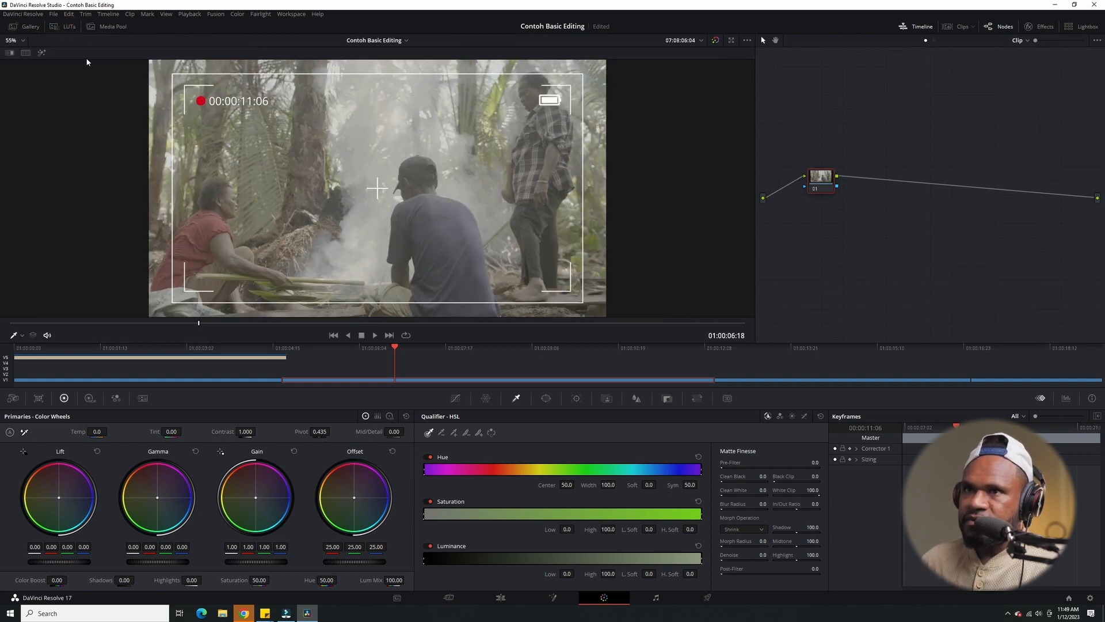
left_click(67, 27)
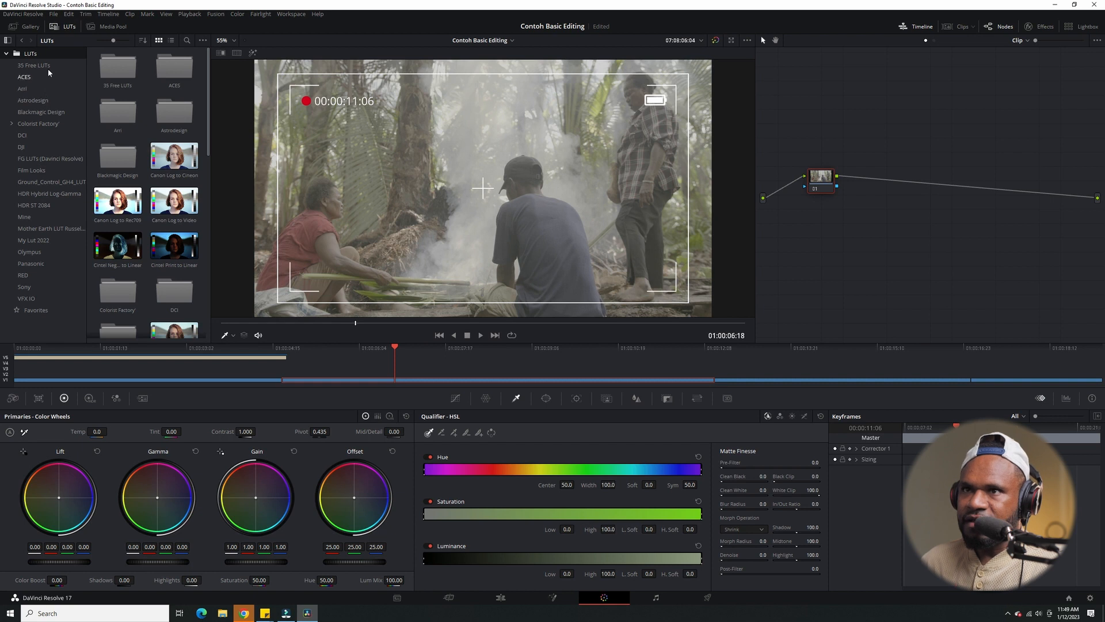
left_click(49, 182)
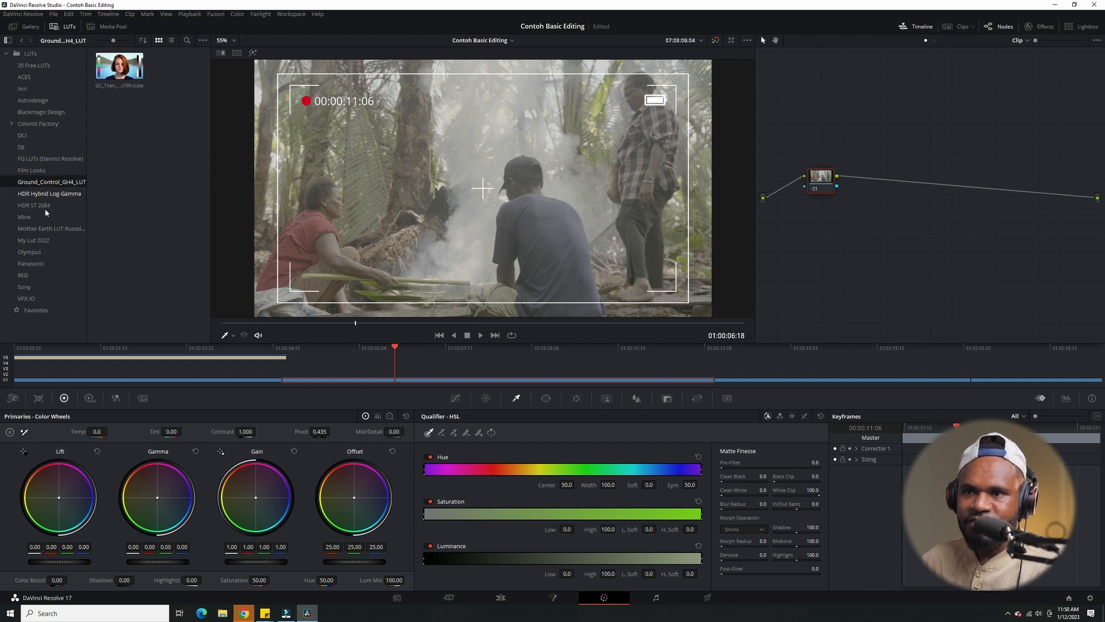
left_click(25, 287)
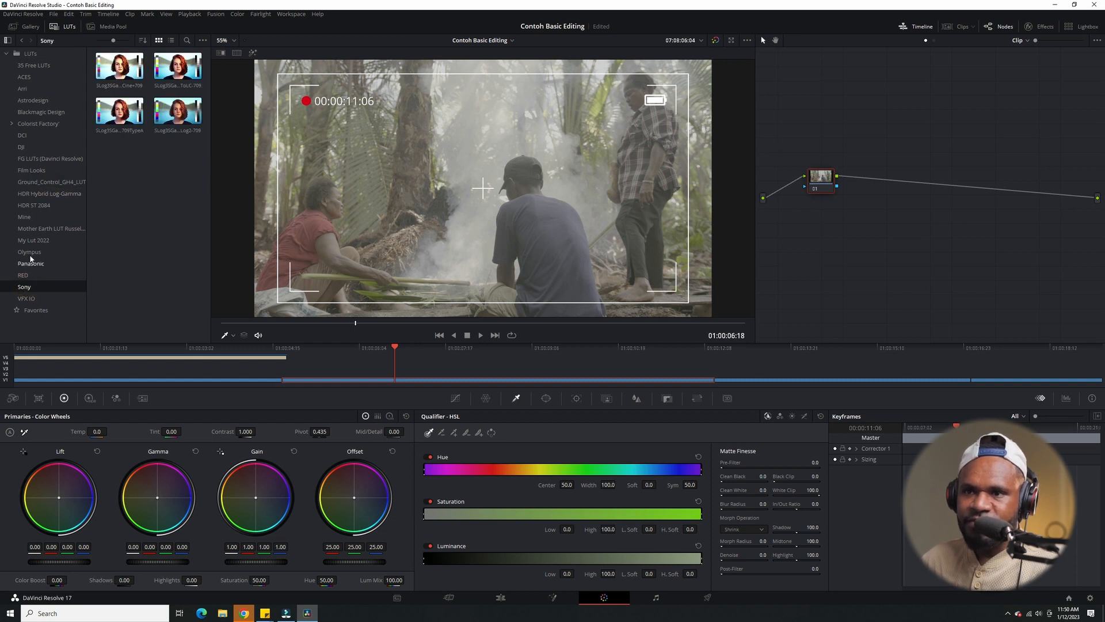
left_click(28, 250)
left_click(30, 265)
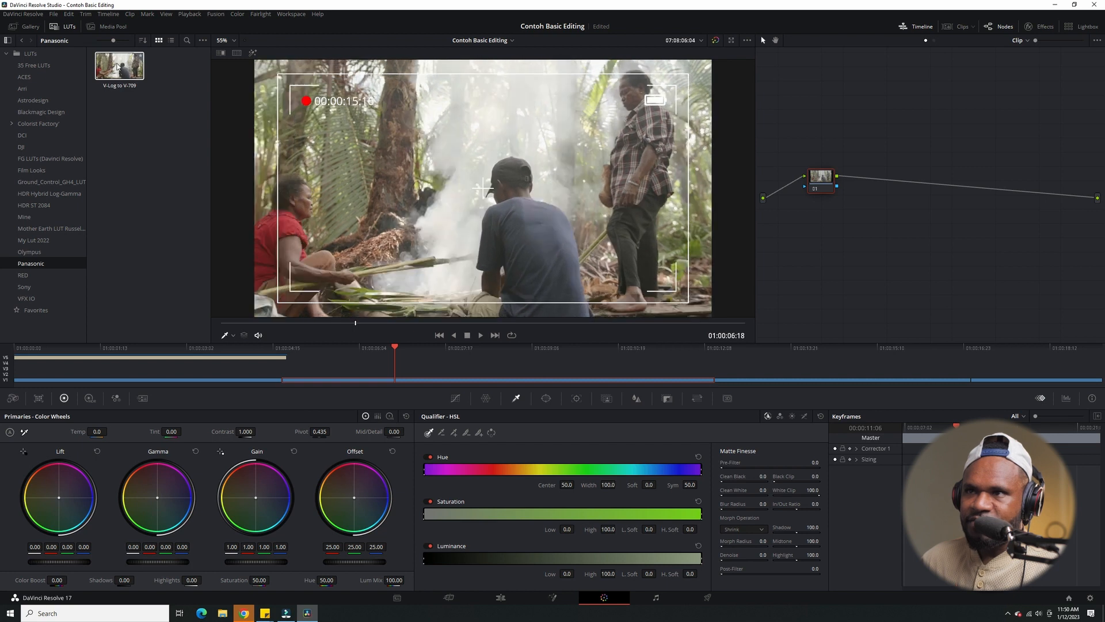
Step: Try the V-Log to V-709 LUT on node 01, and undo it
left_click_drag(130, 66, 811, 184)
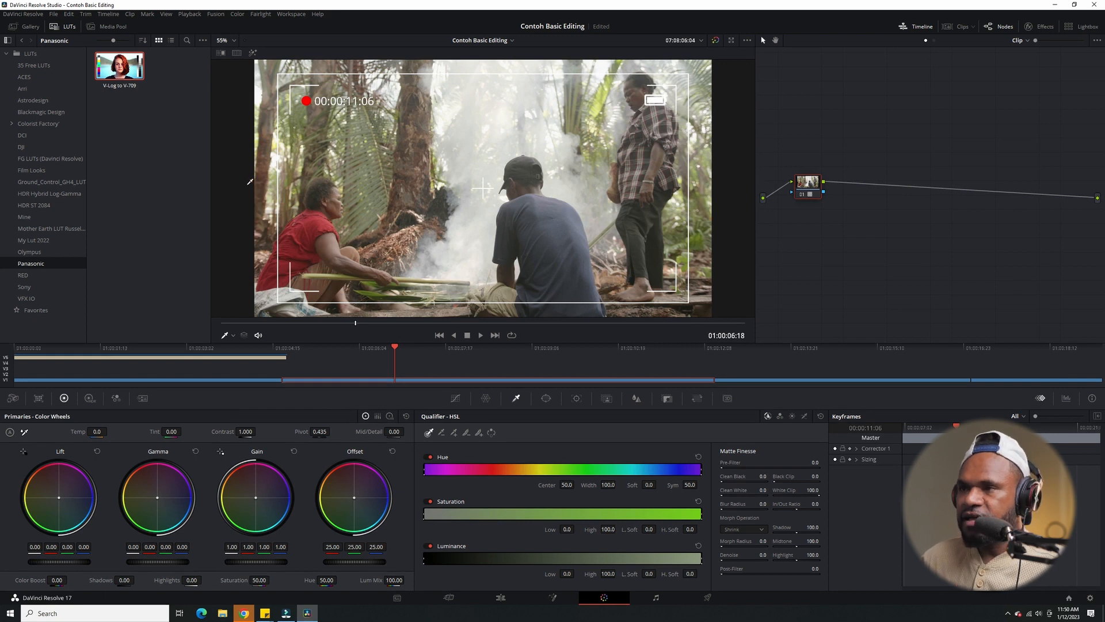
key("ctrl+z")
key("ctrl+z")
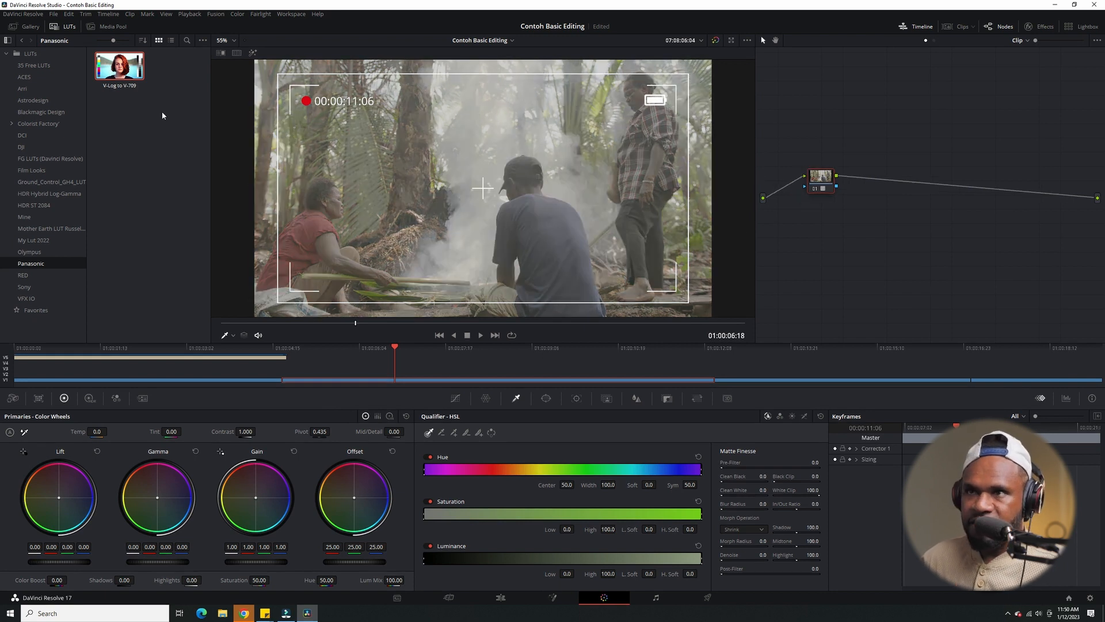
Step: Apply the Panasonic V-Log to V-709 LUT to node 01, dismiss the missing LUT message and nudge the node slightly
double_click(122, 72)
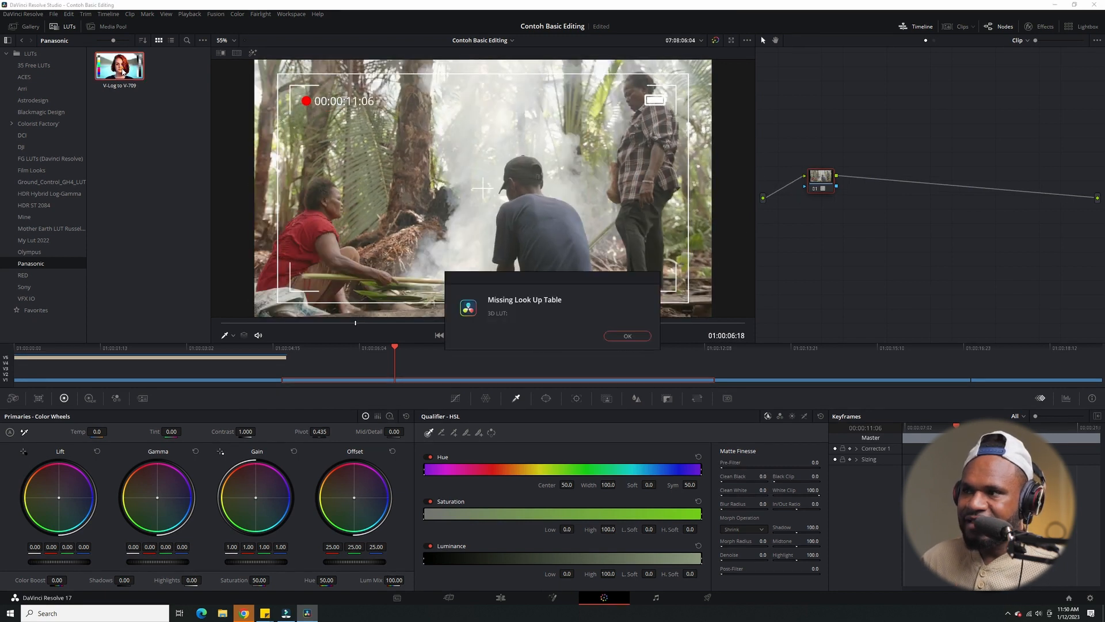
left_click(626, 337)
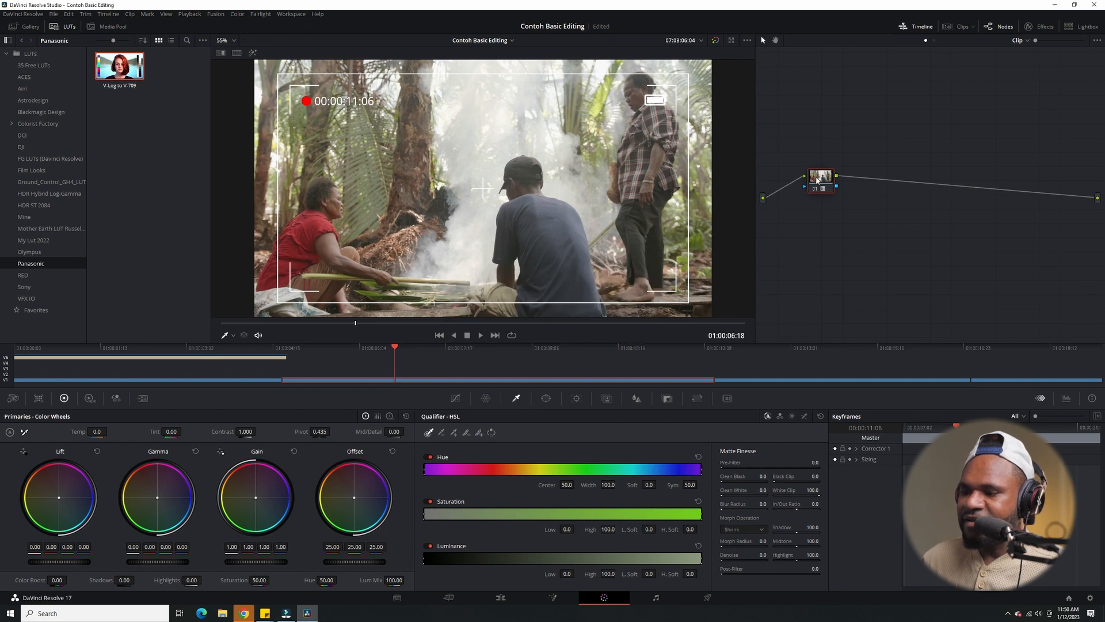
mouse_move(816, 180)
left_mouse_down()
mouse_move(827, 207)
mouse_move(822, 182)
left_mouse_up()
Step: Toggle node 01 off and on repeatedly to compare the clip with and without the LUT, leaving the node enabled
key("ctrl+d")
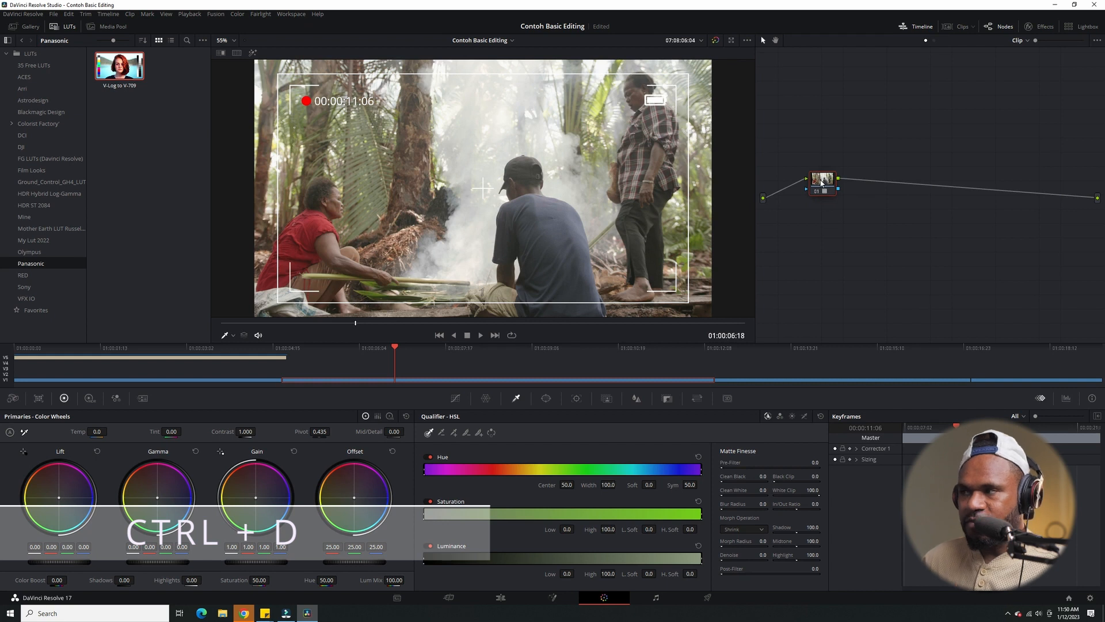
key("ctrl+d")
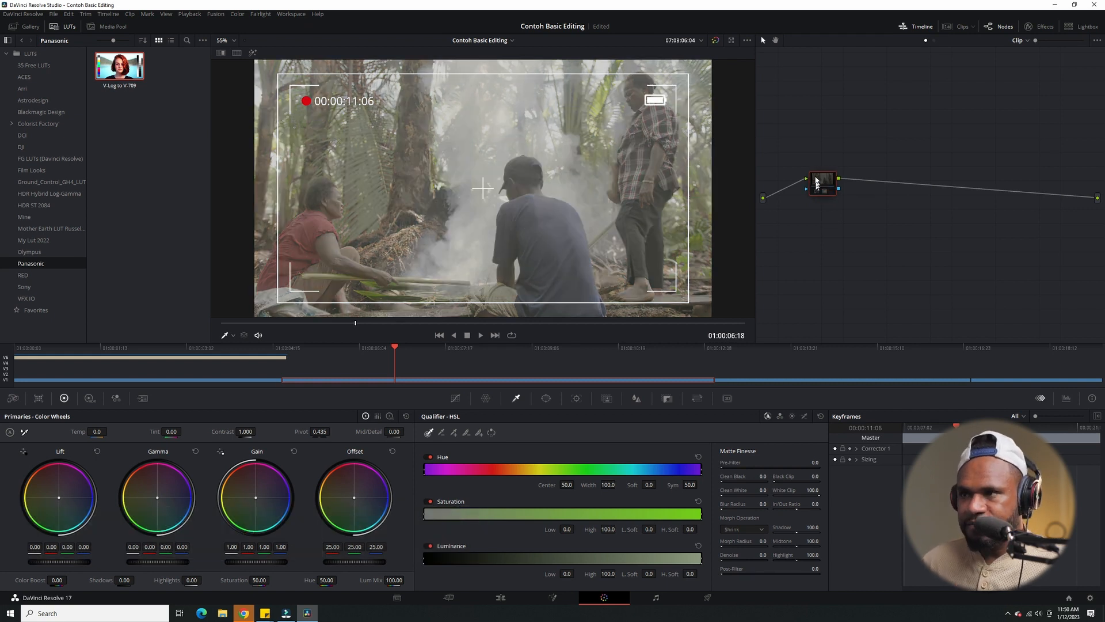
key("ctrl+d")
key("ctrl+d")
key("ctrl+d")
key("ctrl+d")
key("ctrl+d")
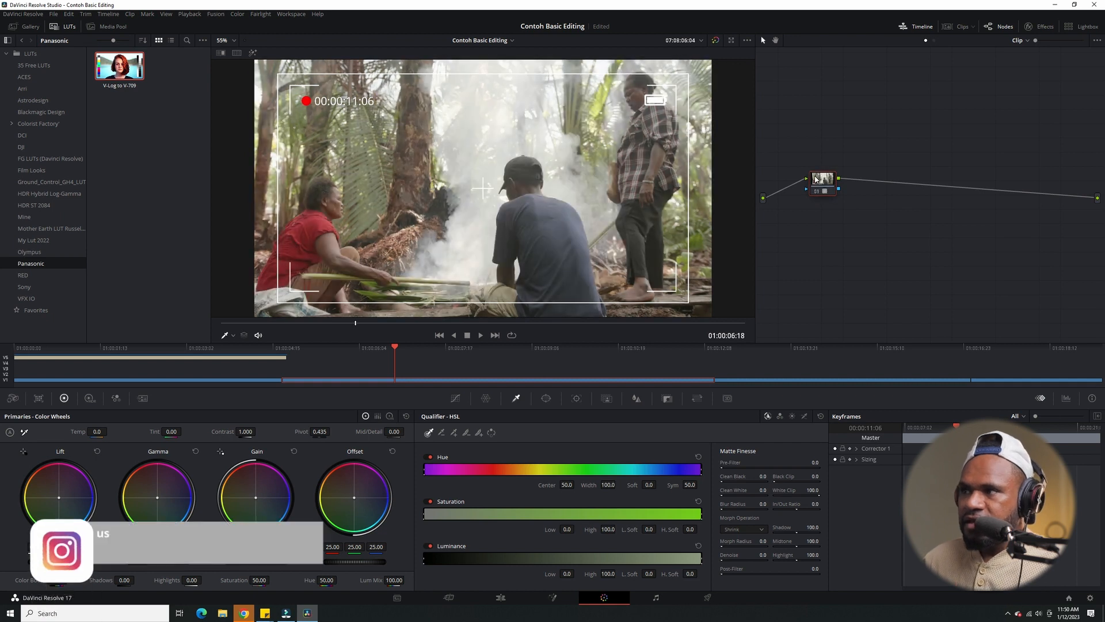
key("ctrl+d")
key("ctrl+d")
key("ctrl+d")
key("ctrl+d")
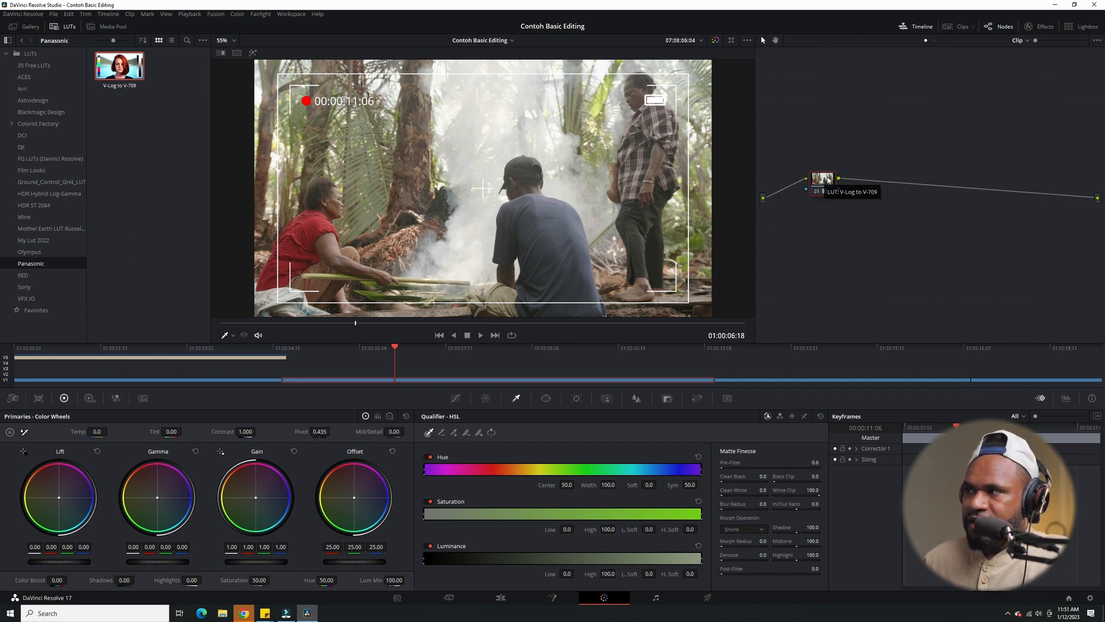
Step: Label node 01 "Natural", shifting it slightly in the node graph
mouse_move(824, 175)
left_mouse_down()
mouse_move(811, 176)
mouse_move(828, 180)
mouse_move(821, 172)
left_mouse_up()
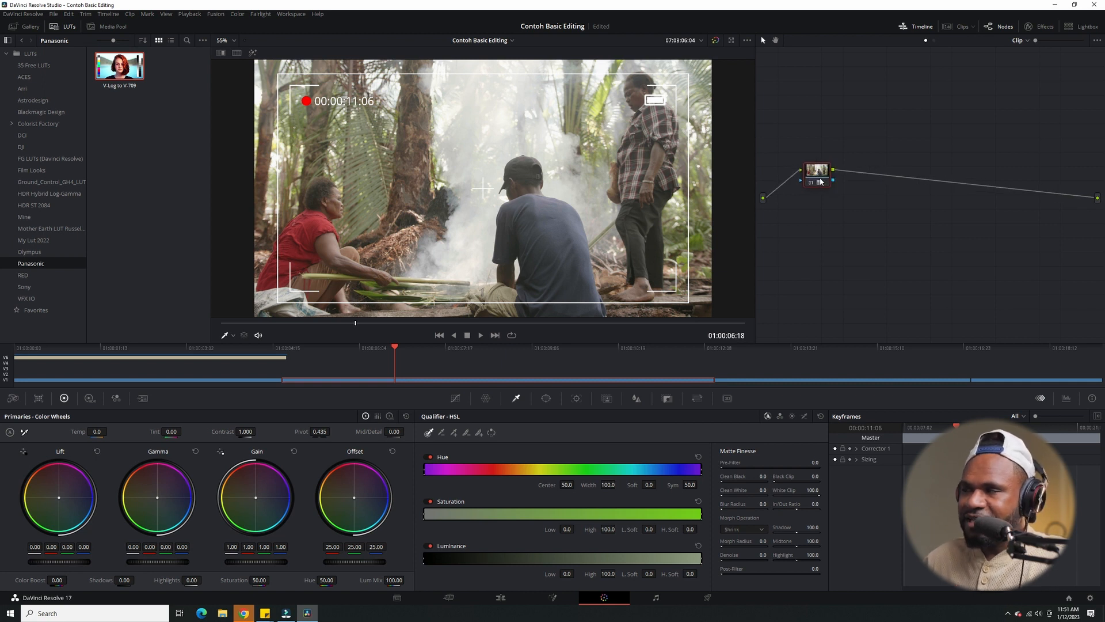
right_click(818, 172)
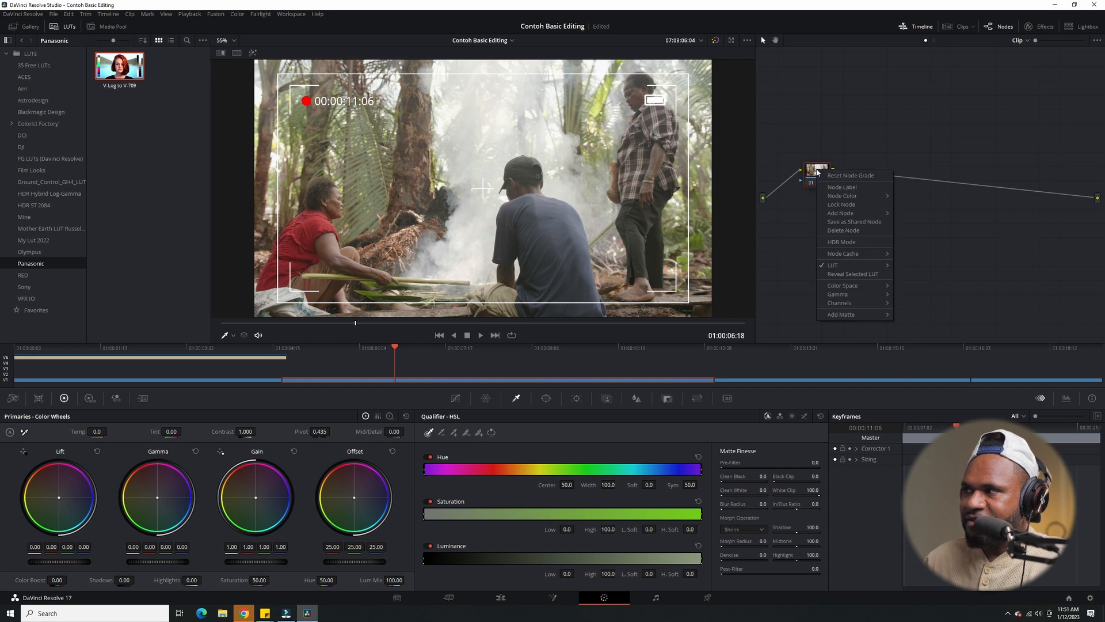
left_click(838, 187)
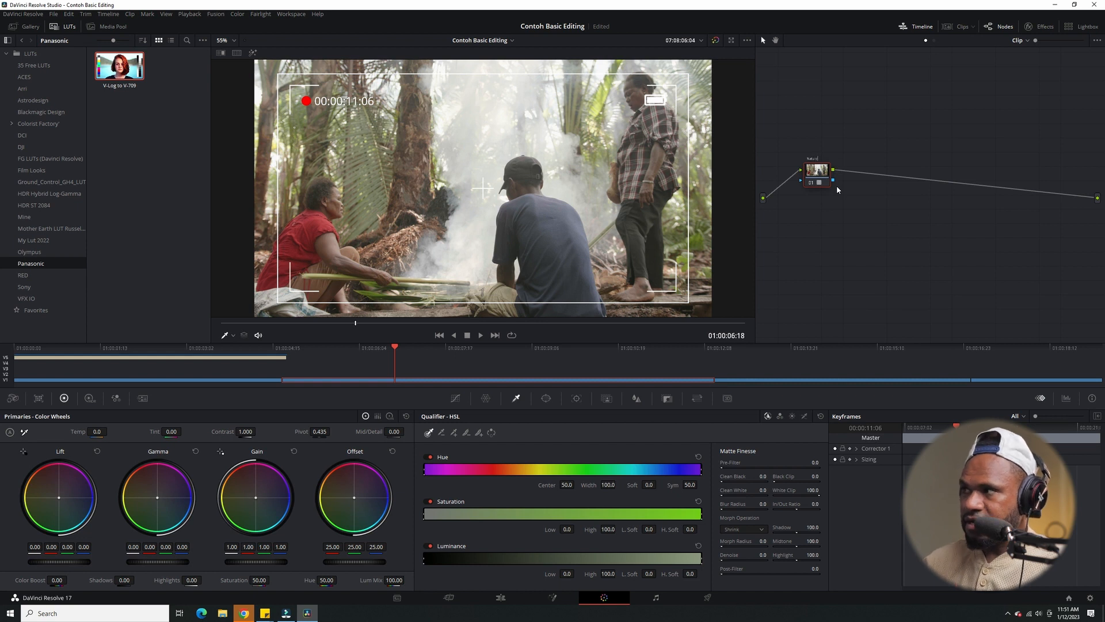
left_click(836, 185)
right_click(821, 174)
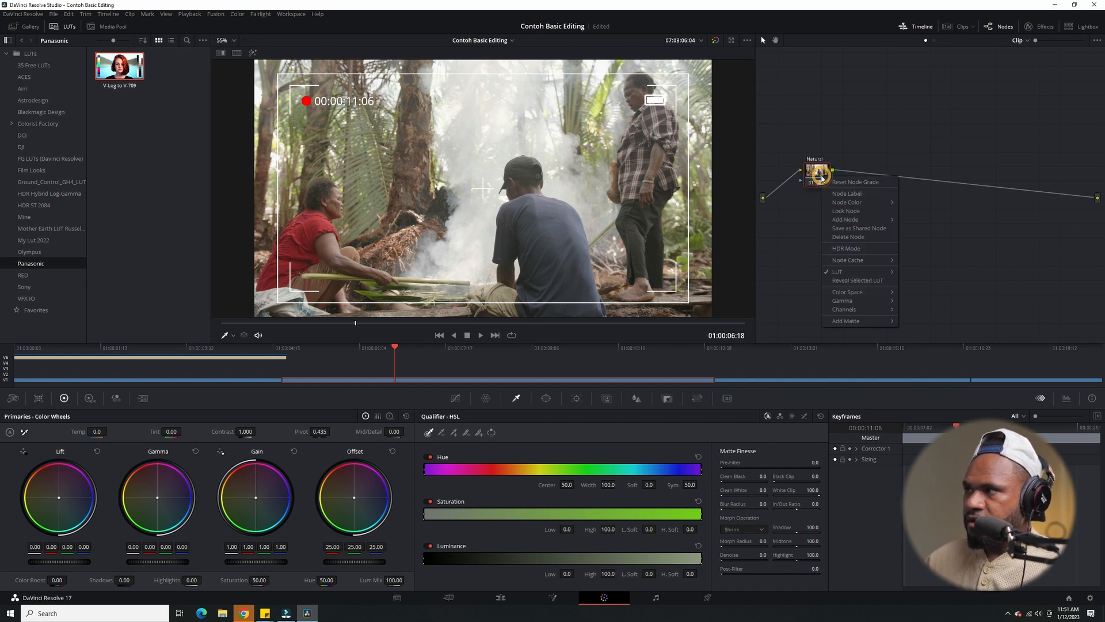
left_click(830, 194)
type("Na")
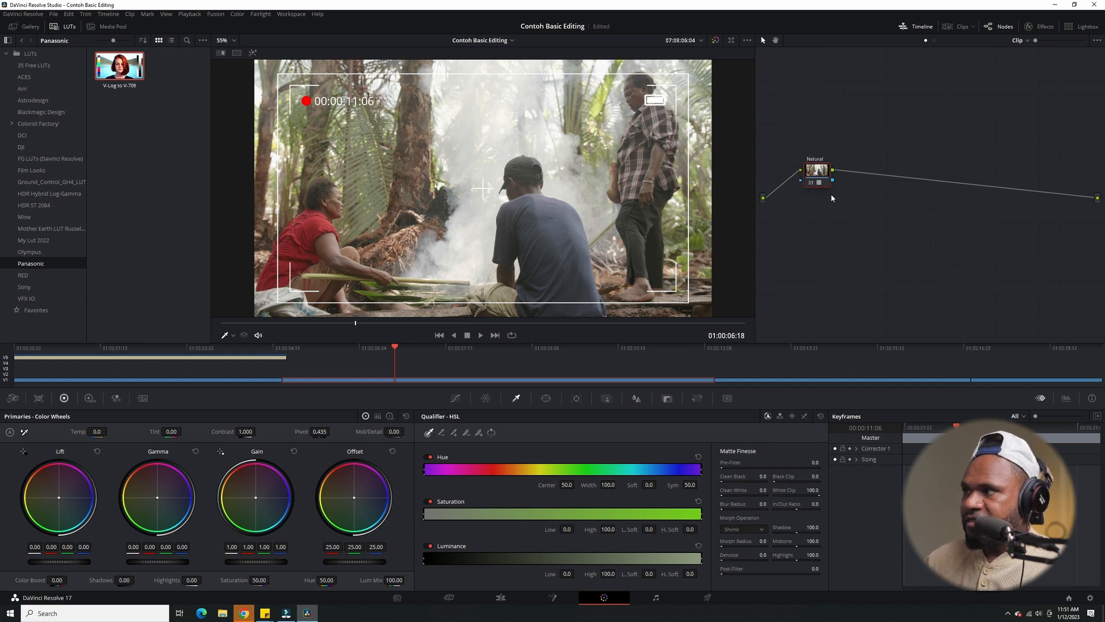
Step: Add a corrector node and insert it on the connection after the Natural node
left_click_drag(818, 175, 808, 184)
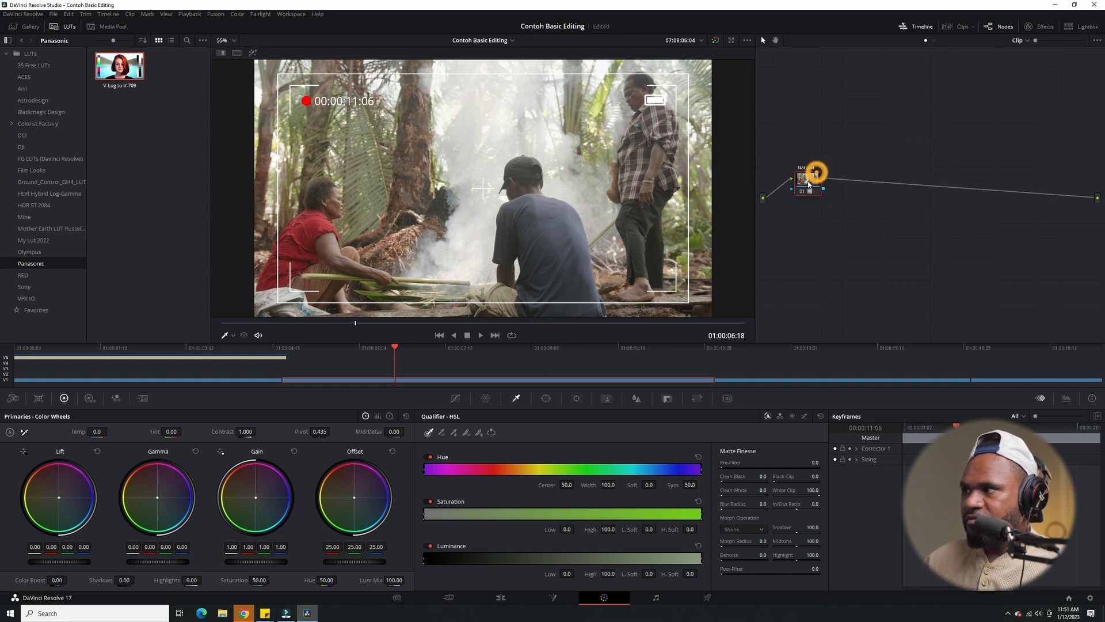
right_click(802, 215)
mouse_move(841, 229)
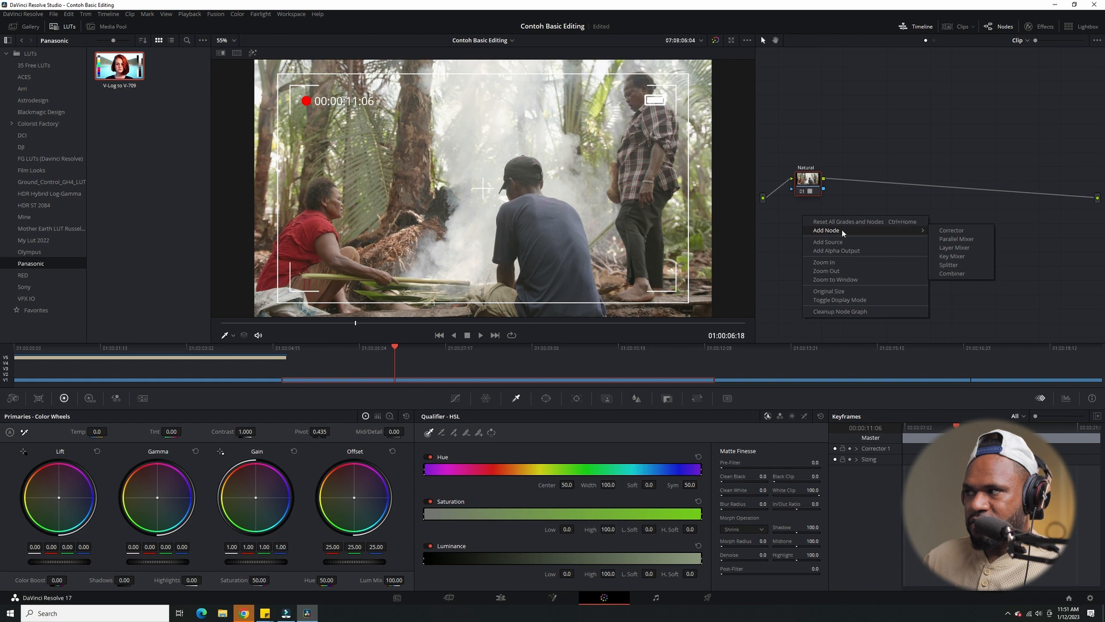
left_click(951, 231)
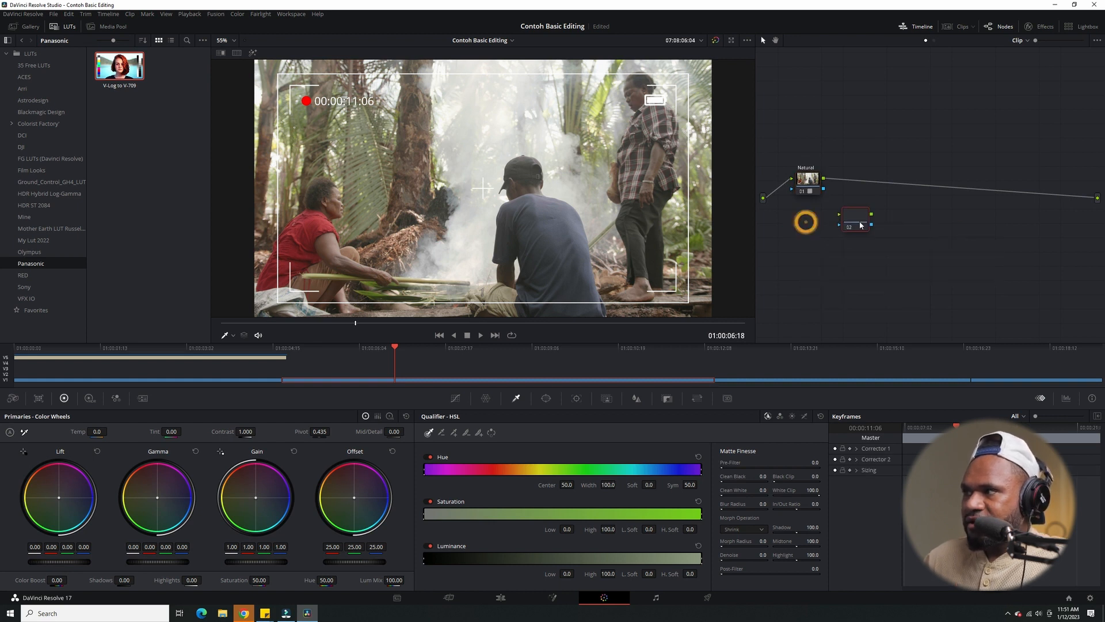
left_click_drag(811, 217, 870, 185)
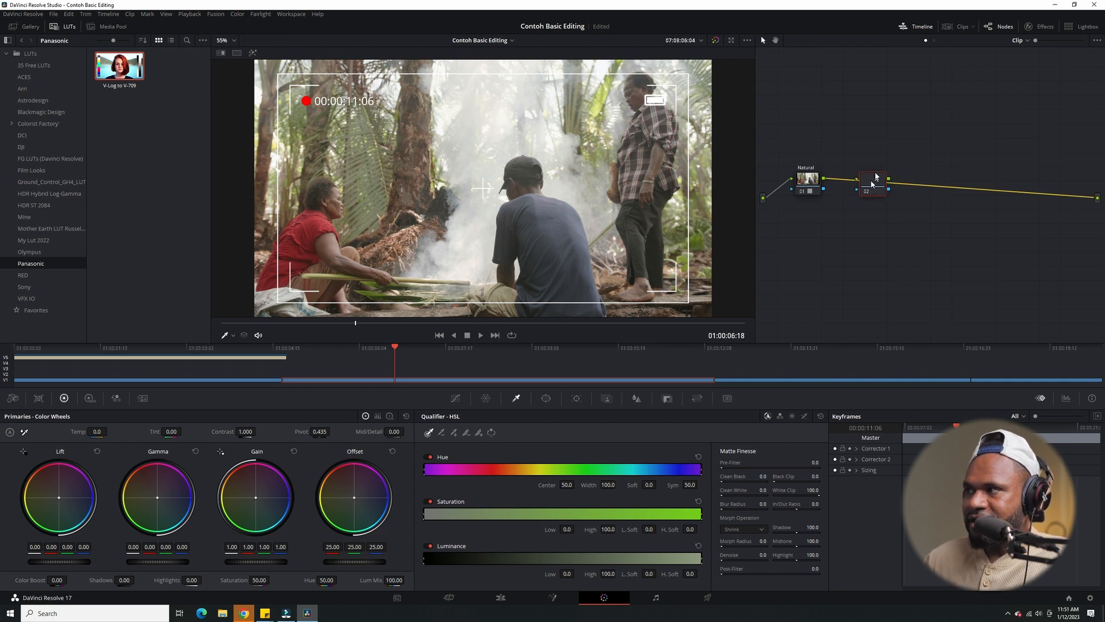
Step: Label node 02 "base" and line it up beside the Natural node
left_click_drag(875, 179, 856, 193)
right_click(857, 193)
left_click(868, 212)
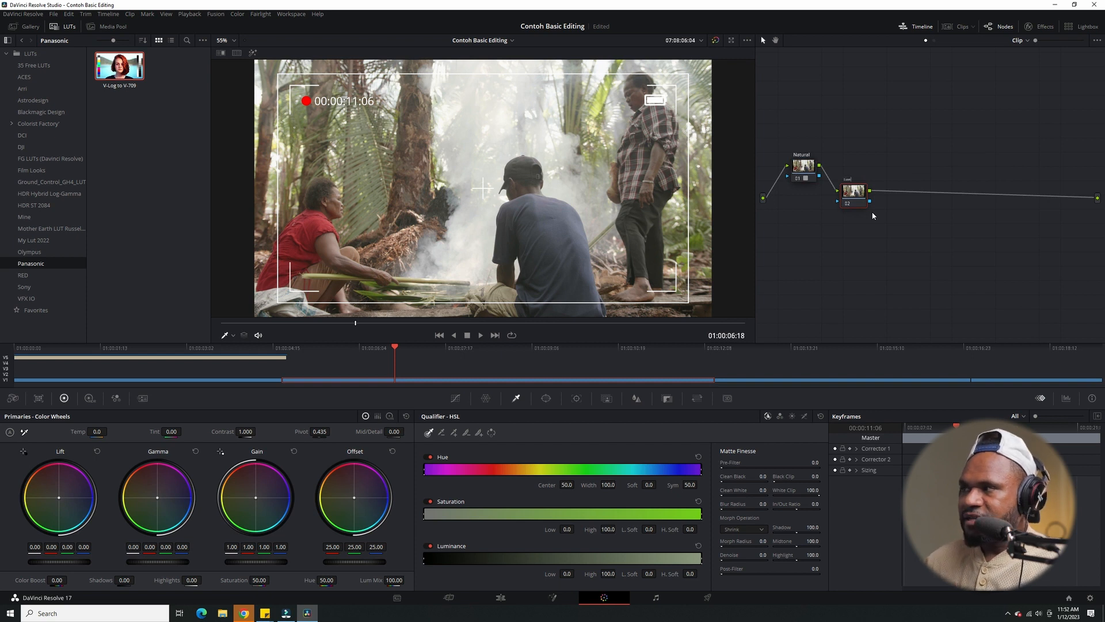
left_click(870, 223)
left_click(854, 194)
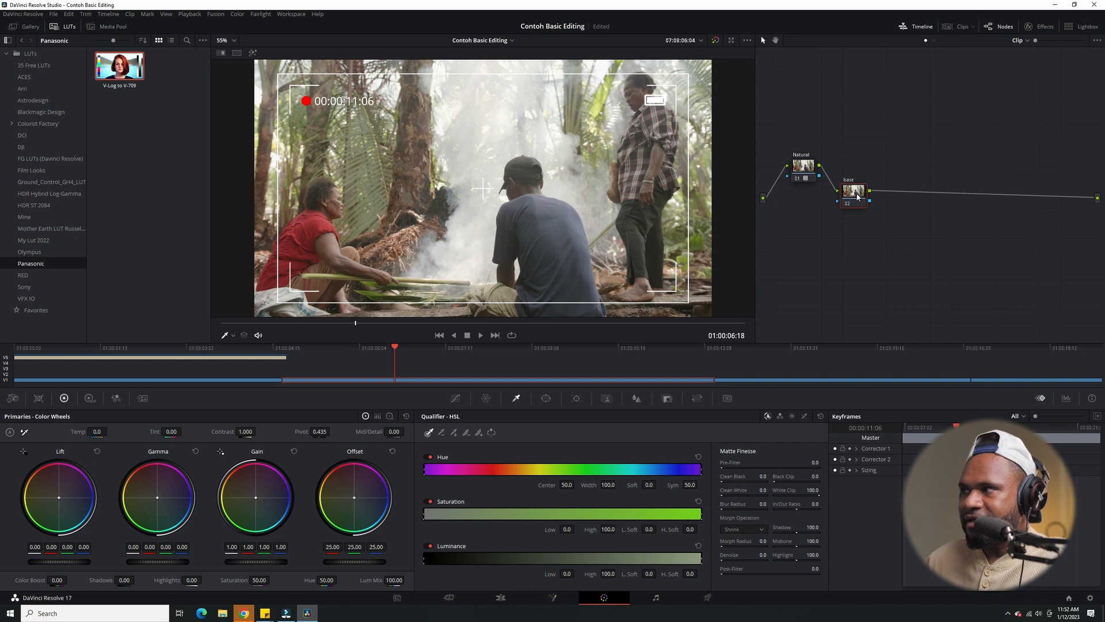
left_click_drag(857, 196, 846, 170)
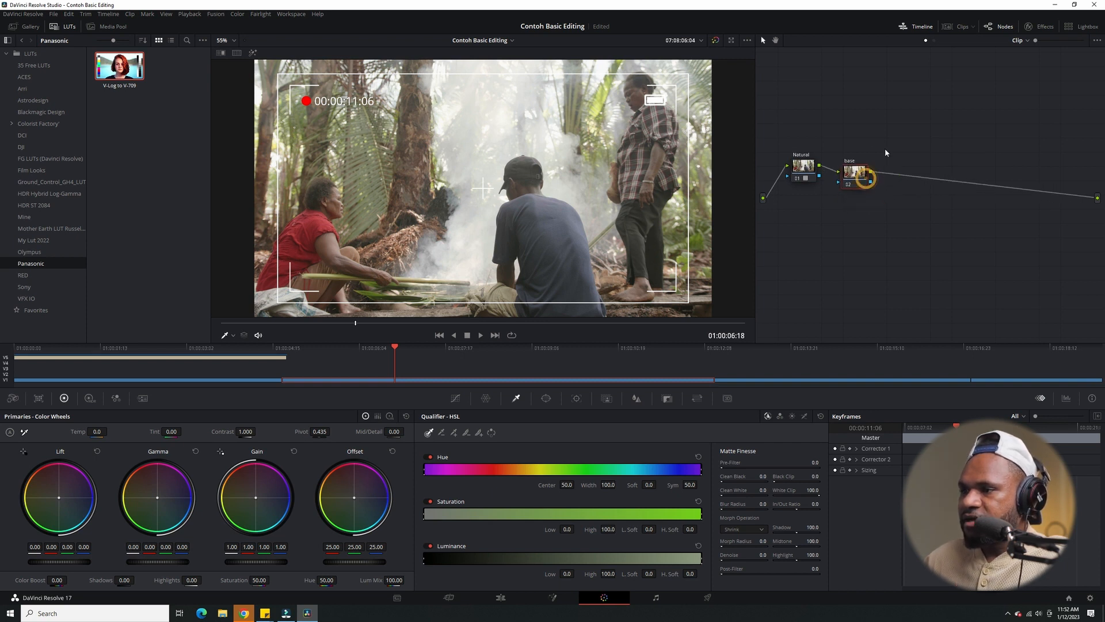
Step: Open the custom curves for the base node and nudge the curve's highlight endpoint slightly
left_click(455, 398)
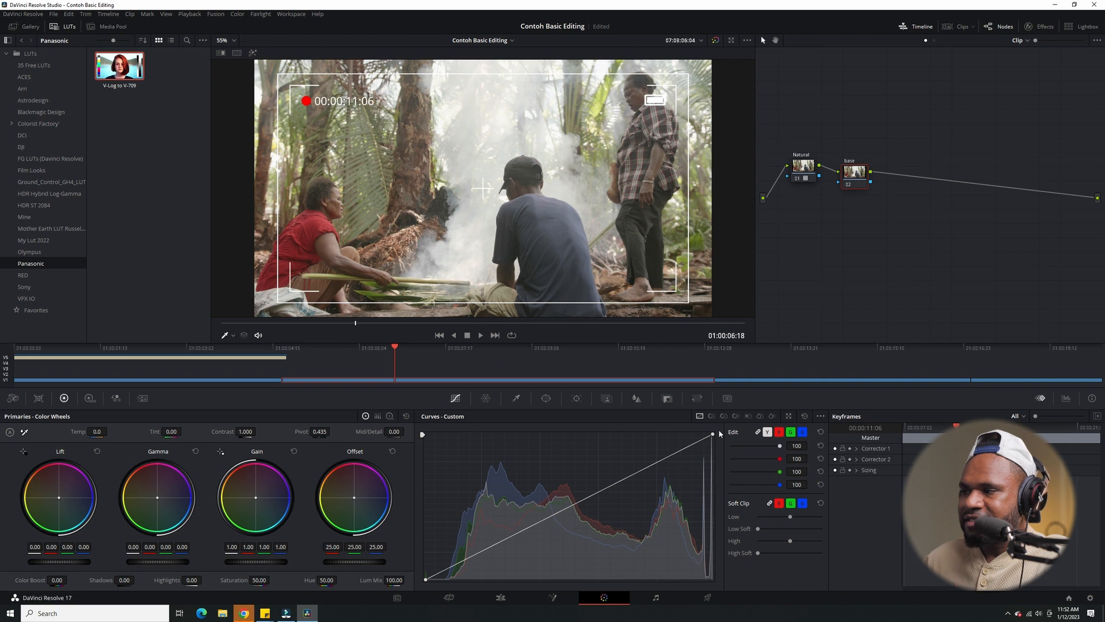
left_click_drag(719, 430, 717, 432)
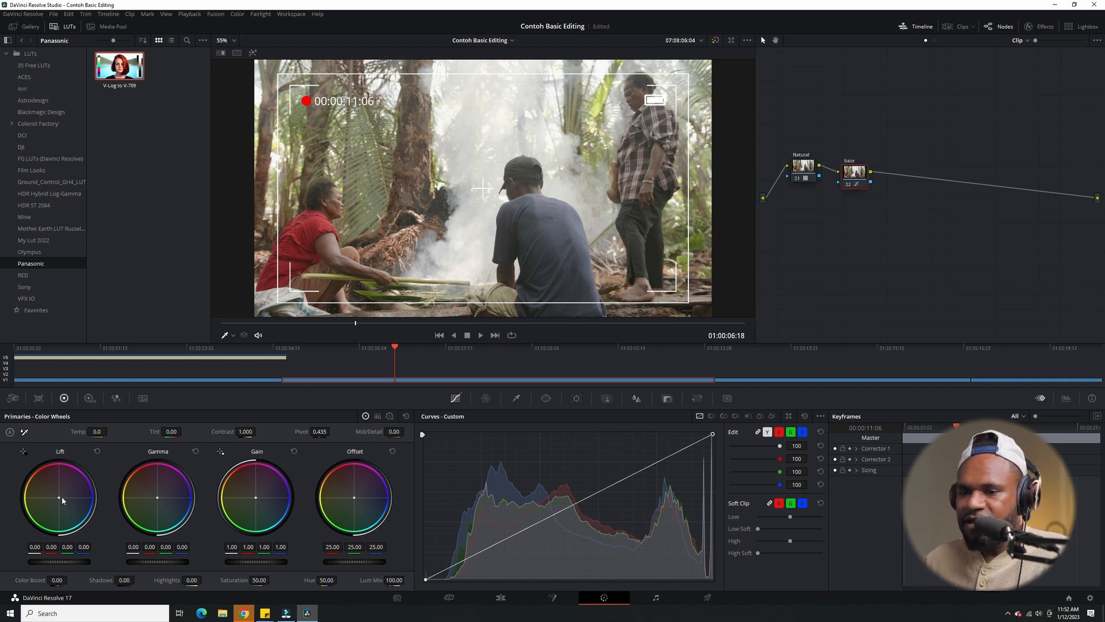
Step: Try lift -0.03, gamma -0.02, gain 0.85 and offset 21.35 plus a teal shift in gain, and reset all primaries
mouse_move(67, 562)
left_mouse_down()
mouse_move(54, 562)
mouse_move(64, 563)
left_mouse_up()
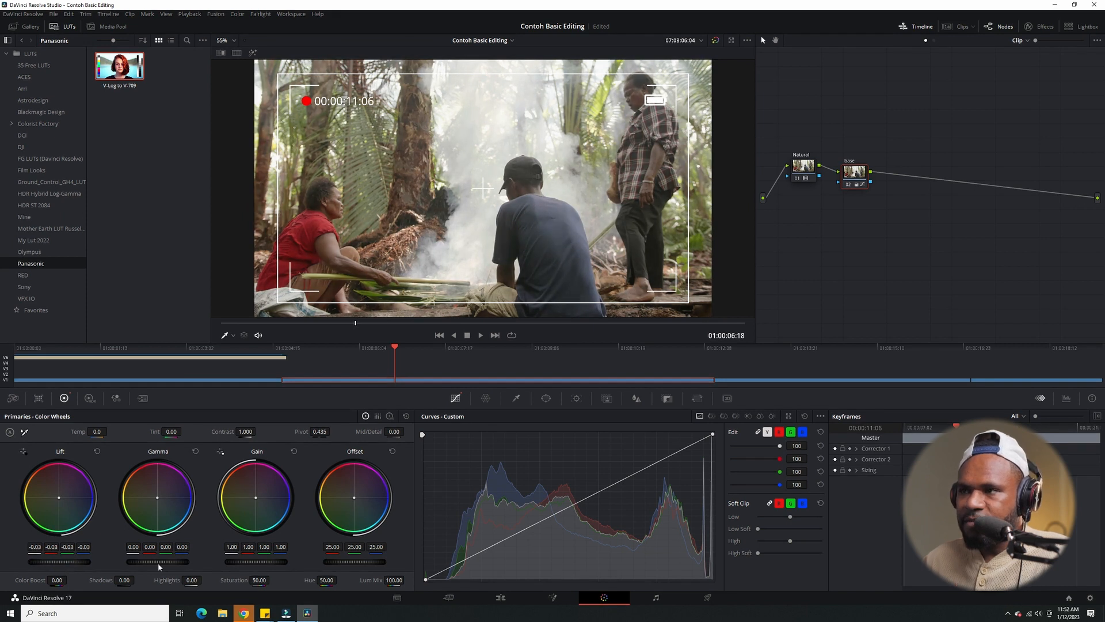
left_click_drag(157, 563, 163, 563)
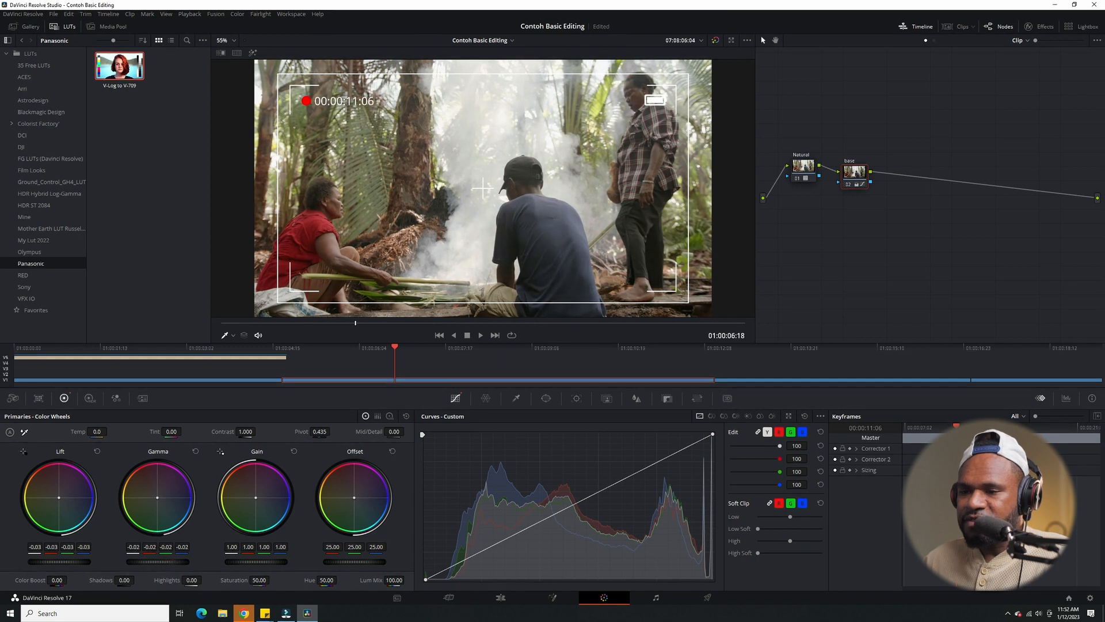
left_click_drag(264, 565, 253, 565)
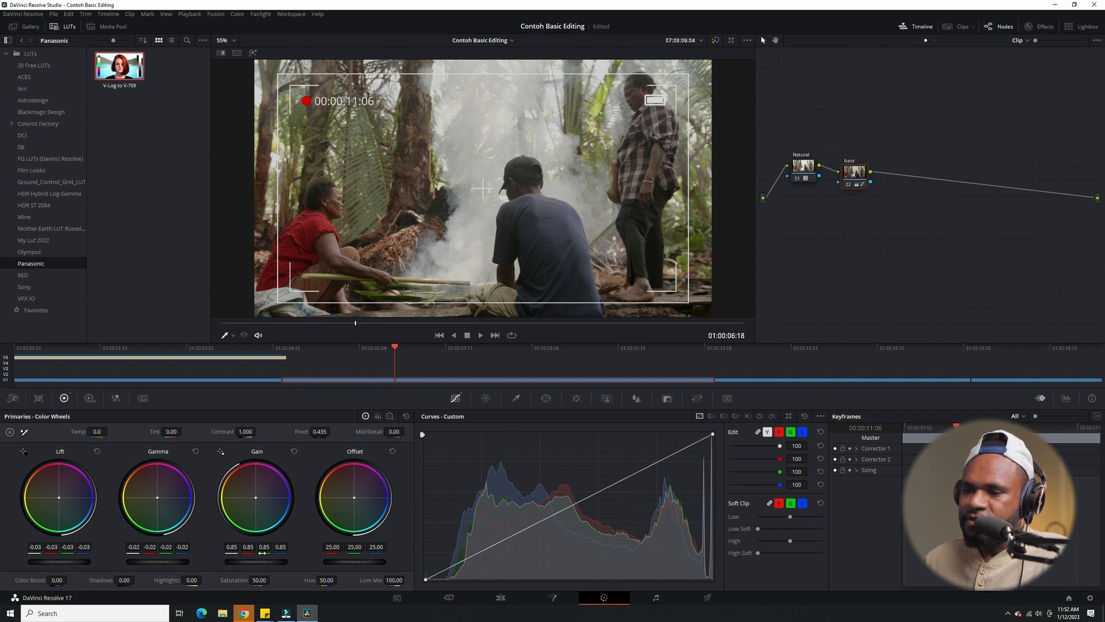
left_click_drag(352, 567, 353, 567)
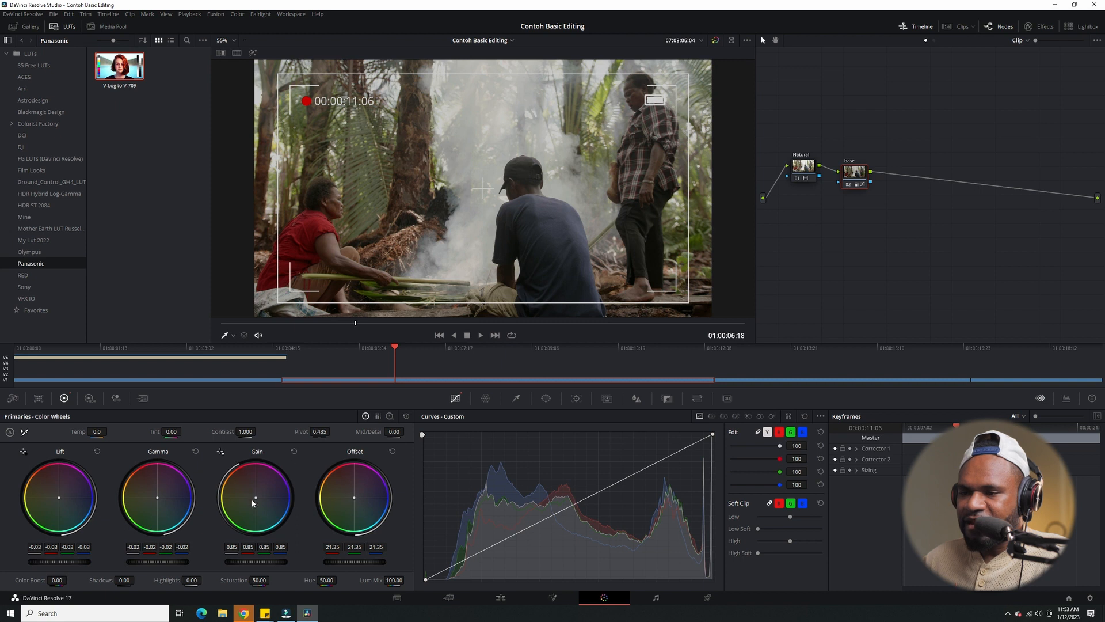
left_click_drag(252, 501, 259, 508)
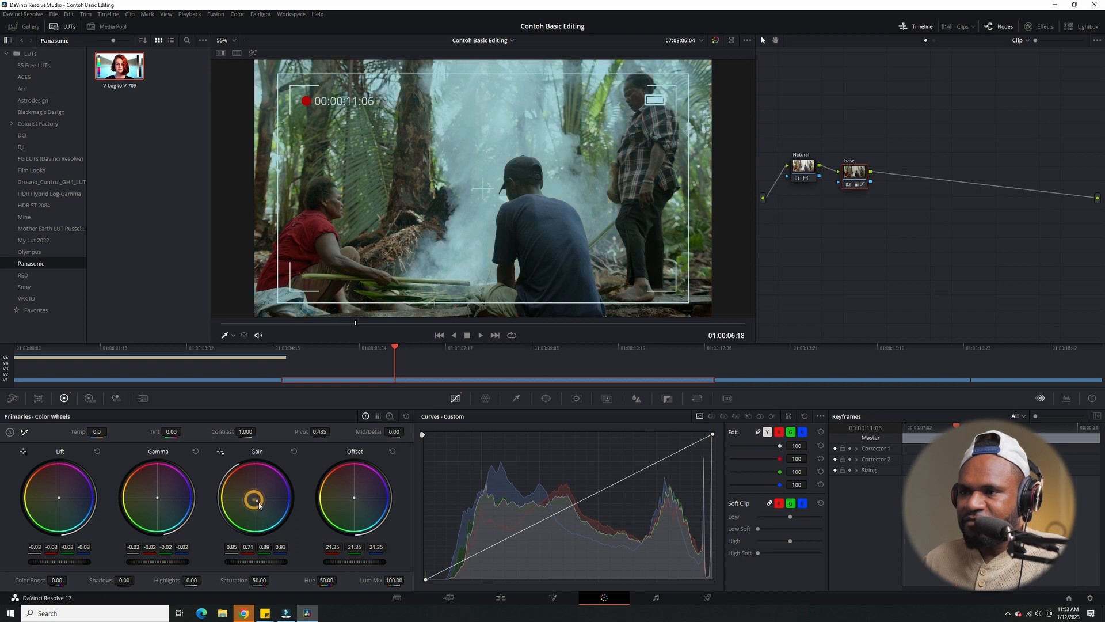
left_click(294, 451)
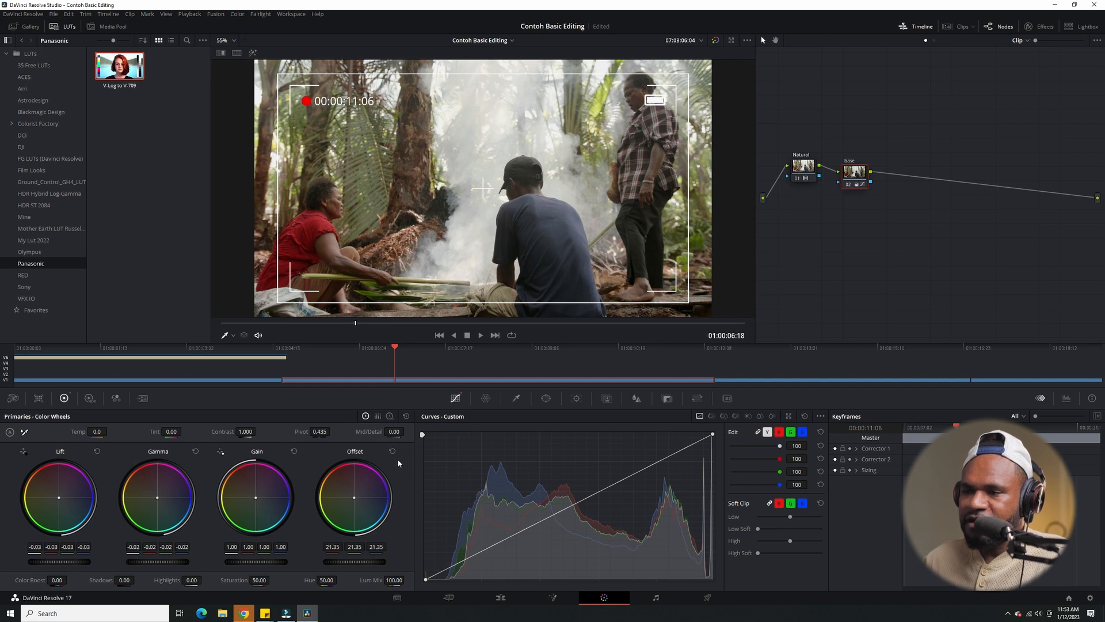
left_click(406, 415)
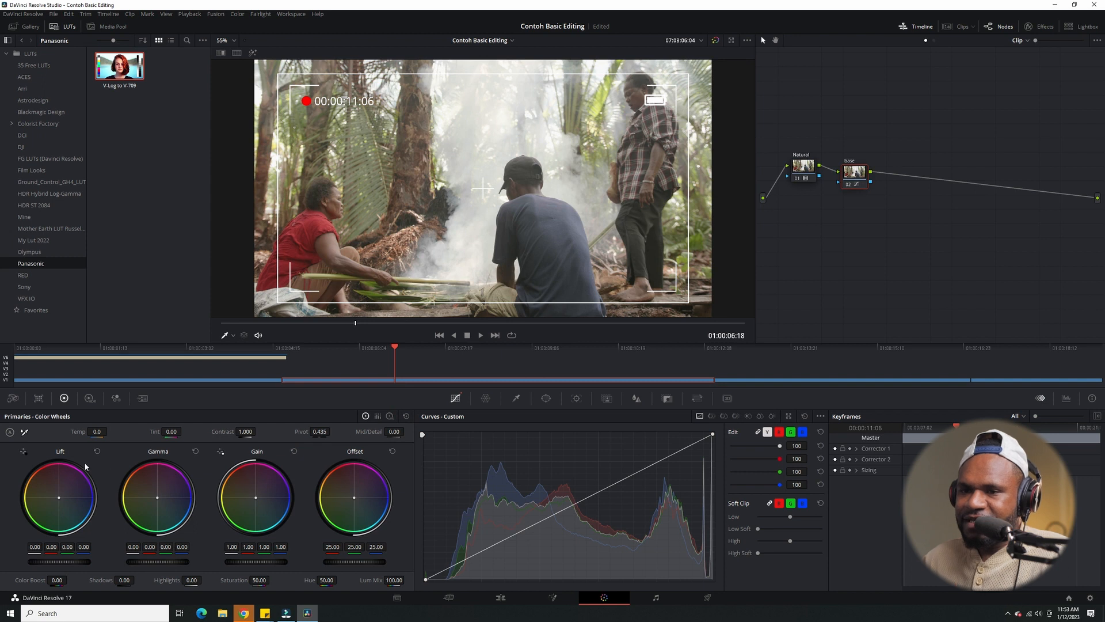
Step: Look through the neighbouring grading palettes, including Motion Effects, and return to the Primaries color wheels
left_click(89, 398)
left_click(117, 399)
left_click(143, 398)
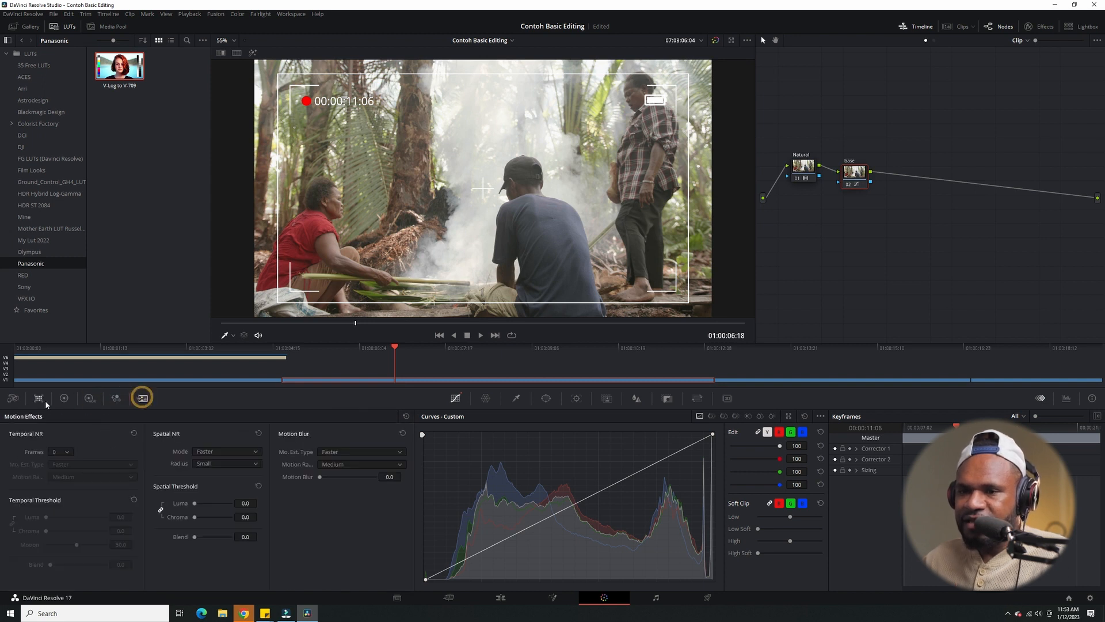
left_click(38, 397)
left_click(12, 398)
left_click(64, 398)
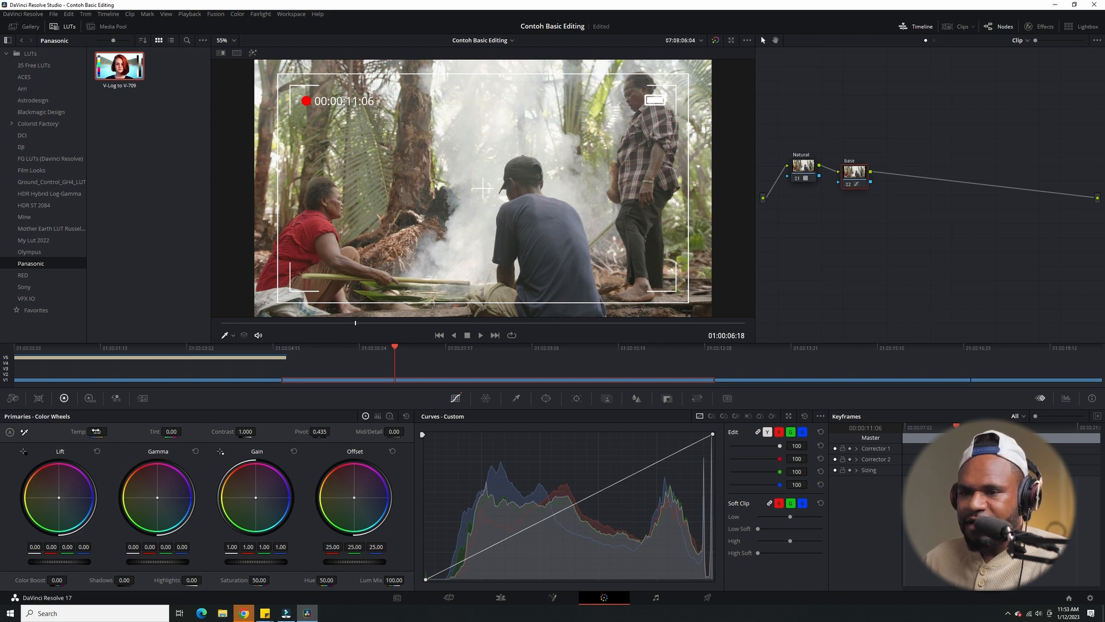
Step: Try a temperature of -3200 with tint 5.50, then temperature -670, on the base node and reset all primaries
left_click_drag(97, 431, 176, 433)
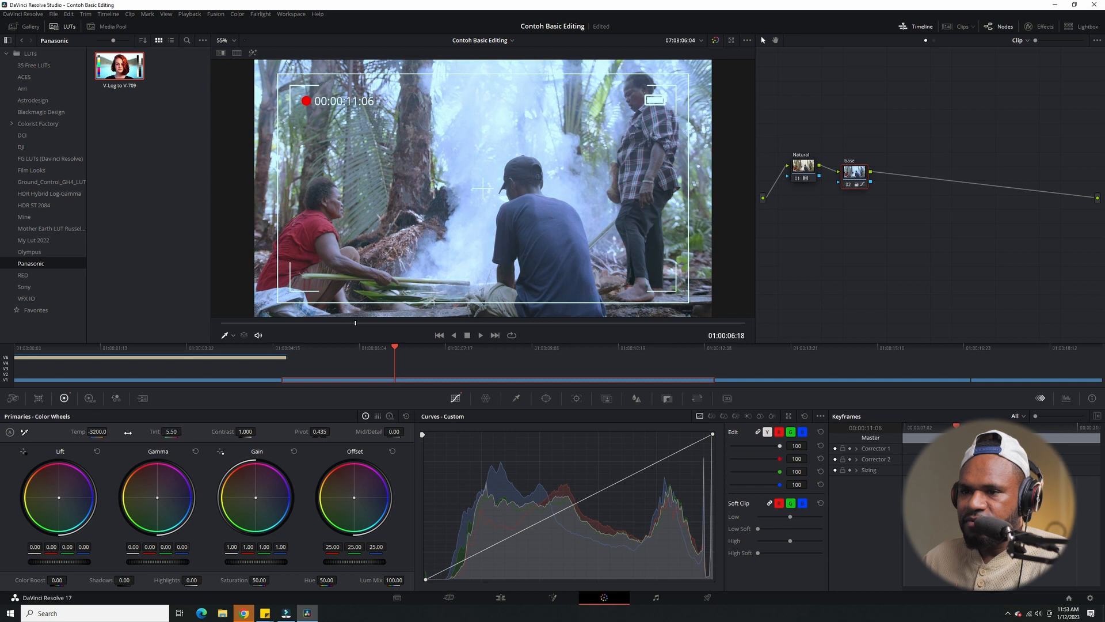
left_click_drag(97, 432, 153, 432)
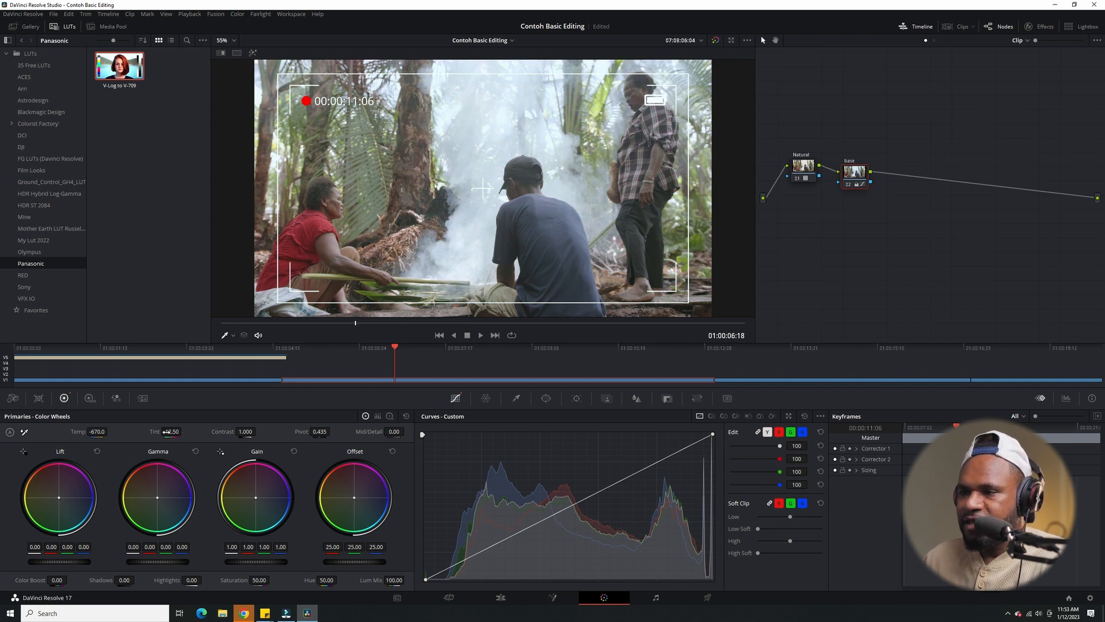
left_click(406, 416)
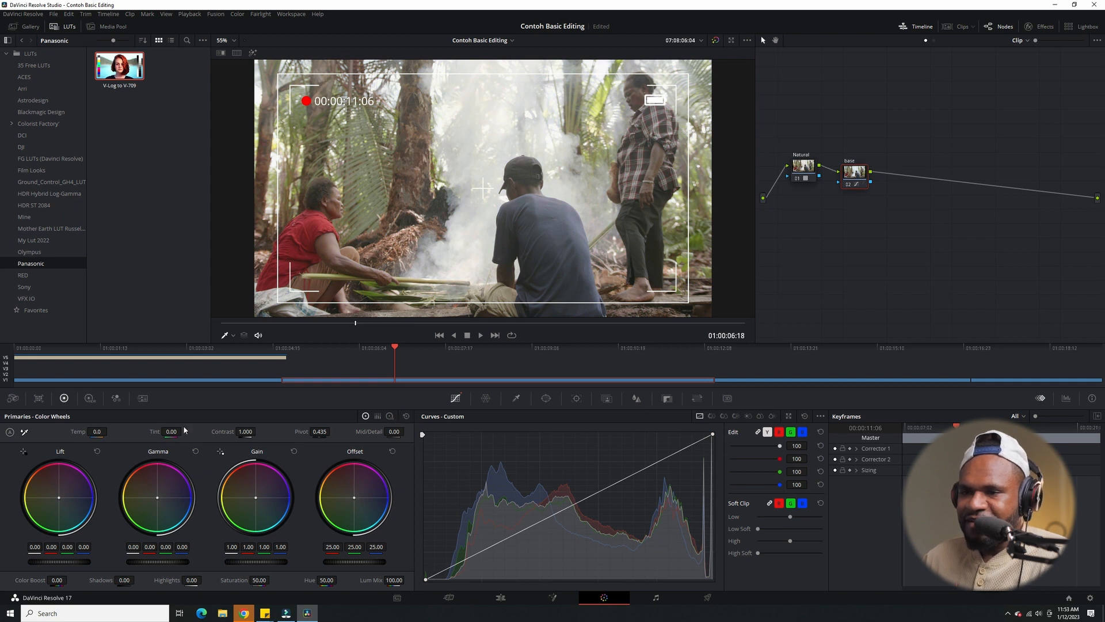
Step: Try contrast 0.720, pivot 0.122 and mid/detail -100 on the base node, and reset all primaries
mouse_move(246, 432)
left_mouse_down()
mouse_move(268, 430)
mouse_move(224, 431)
left_mouse_up()
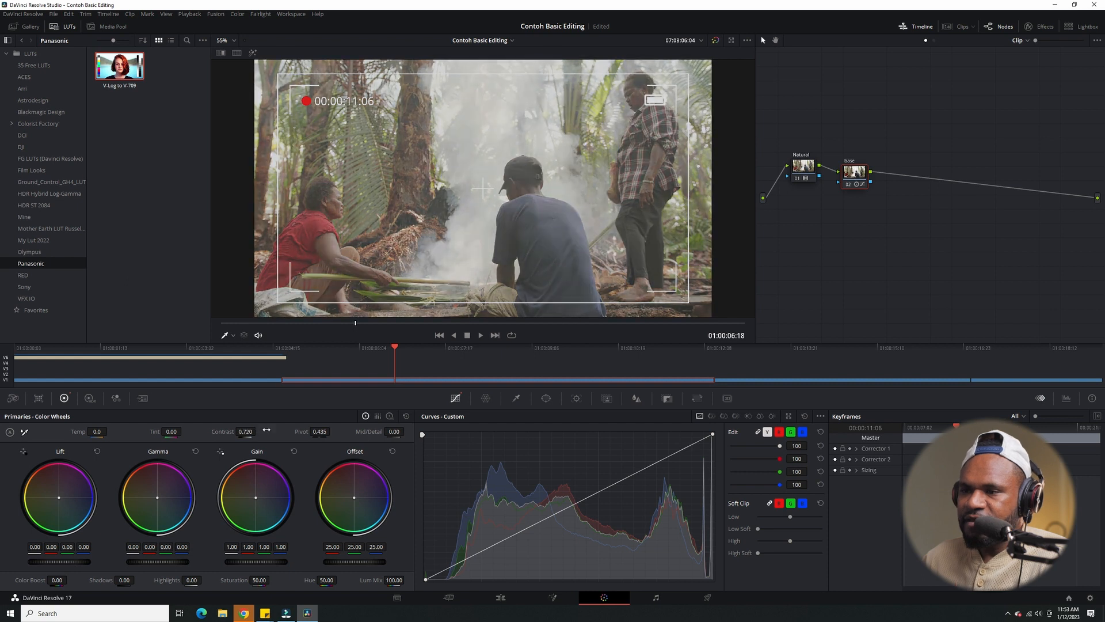
left_click_drag(325, 431, 392, 432)
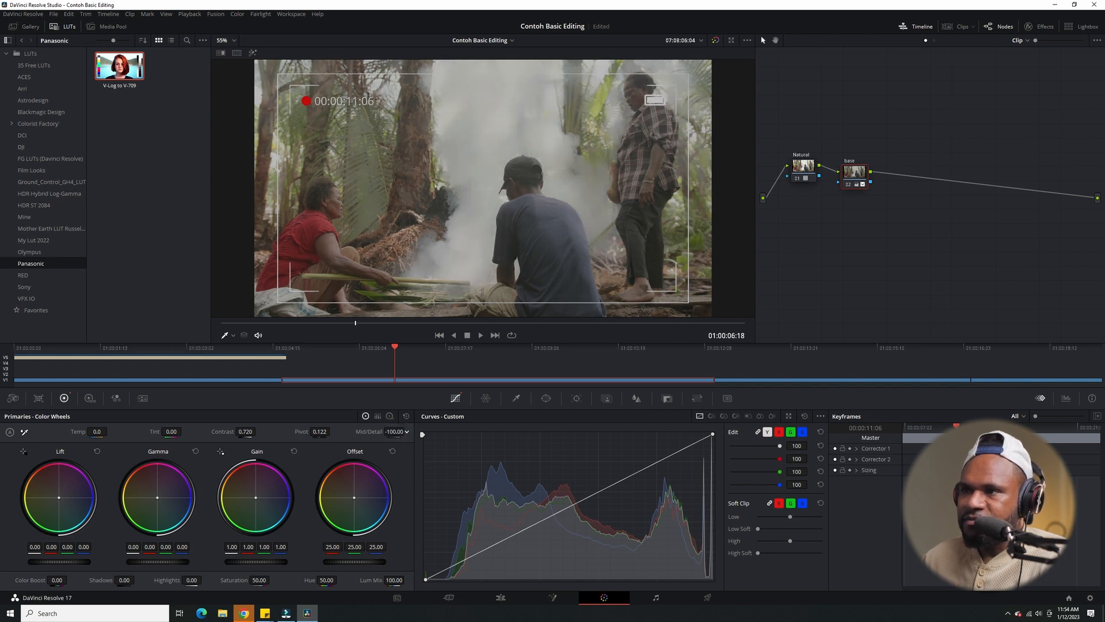
left_click(396, 432)
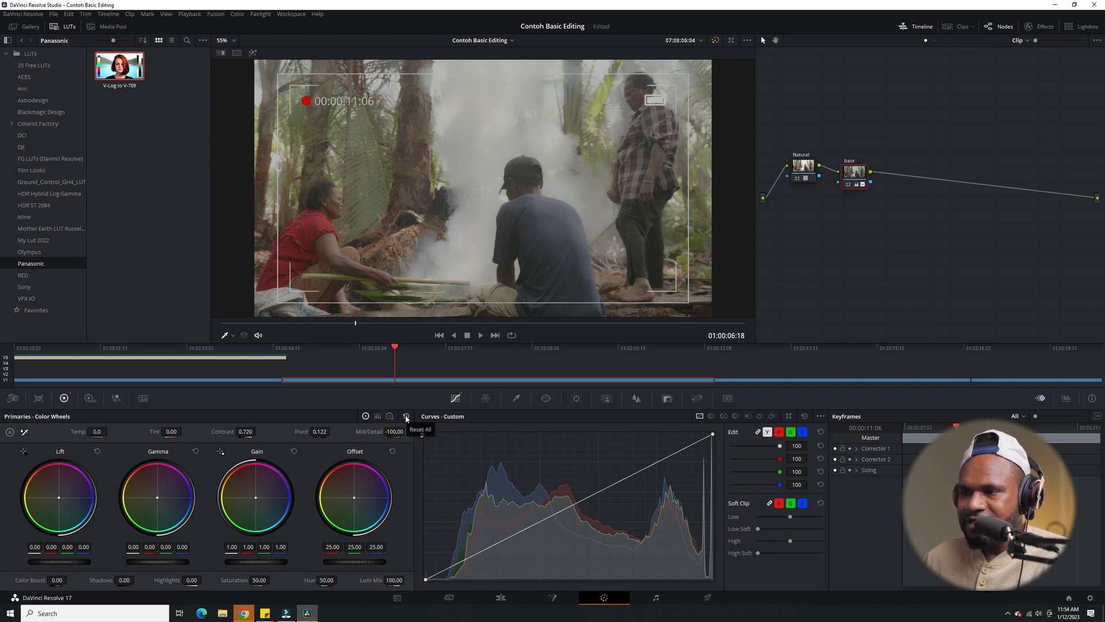
left_click(406, 417)
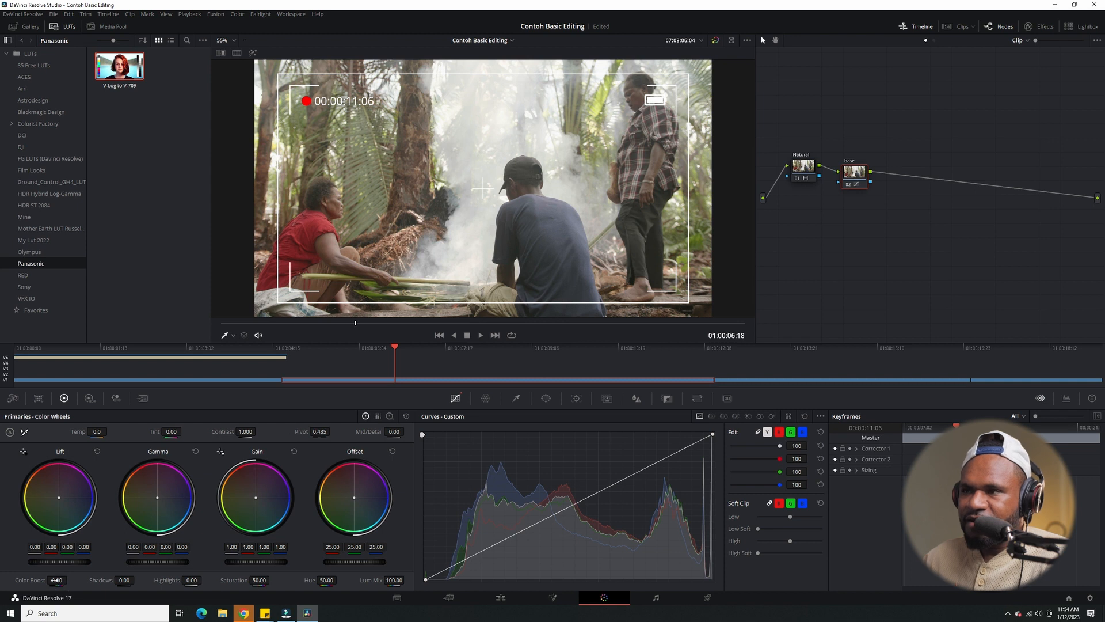
Step: Try color boost -37.50, shadows 49.50 and highlights -27.50 on the base node, and reset all primaries
left_click_drag(56, 580, 70, 579)
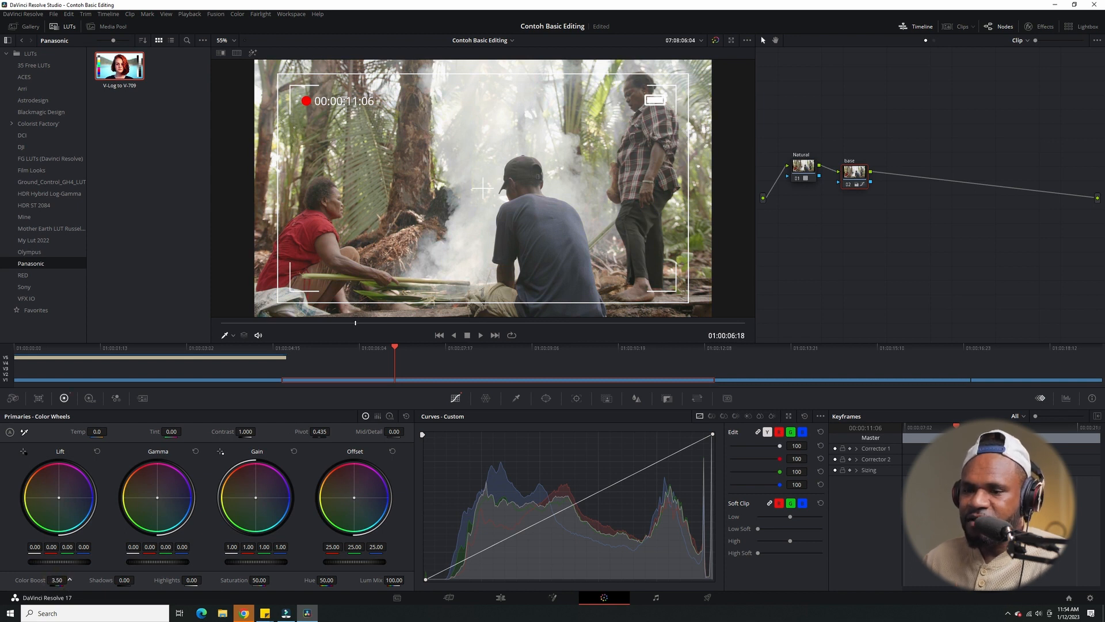
left_click_drag(70, 580, 204, 580)
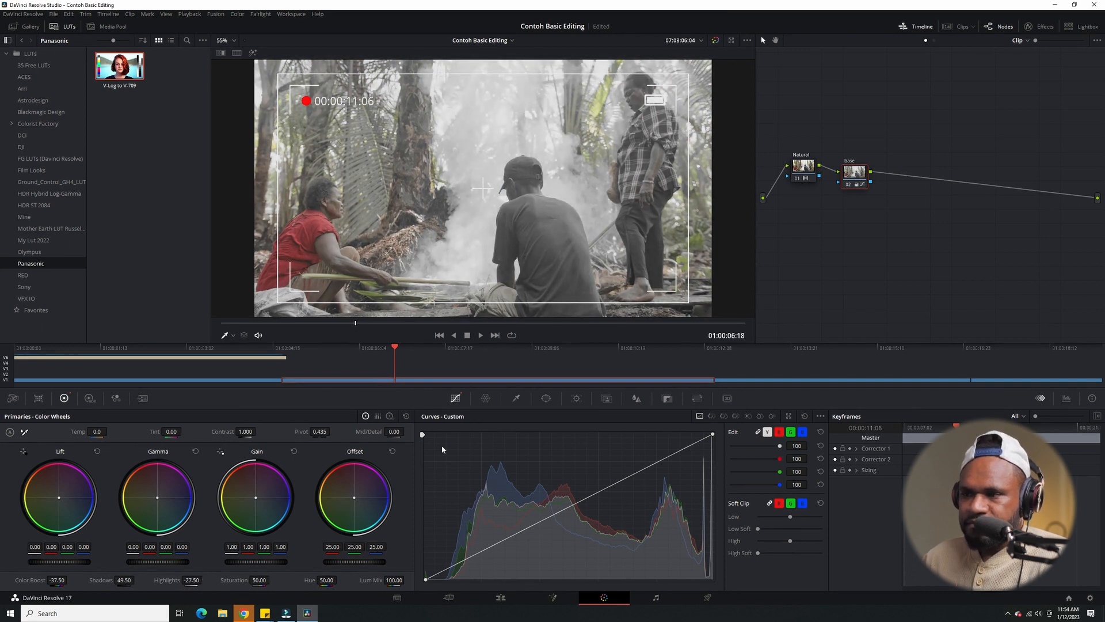
left_click(407, 415)
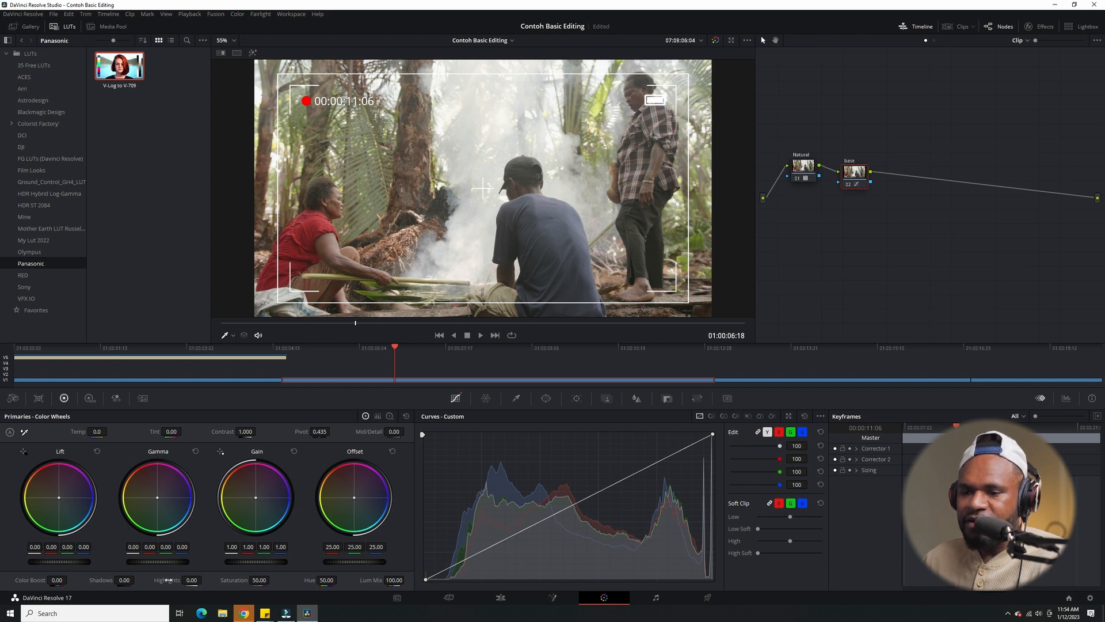
Step: Darken the base node's shadows to -94 and lower its lift to -0.04
left_click_drag(124, 580, 136, 581)
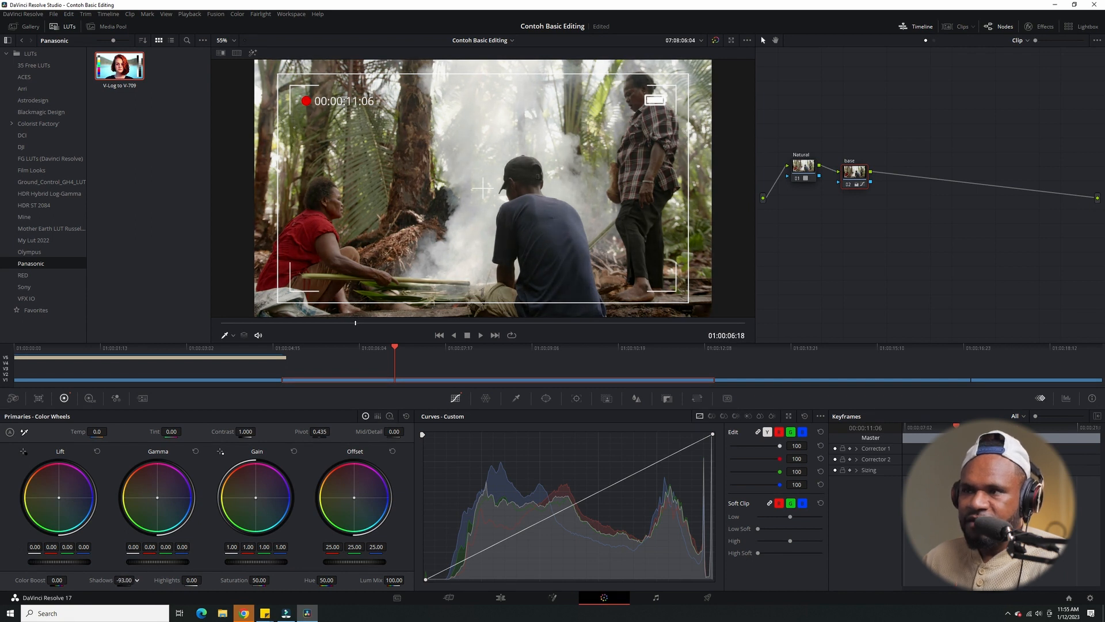
left_click_drag(71, 560, 57, 560)
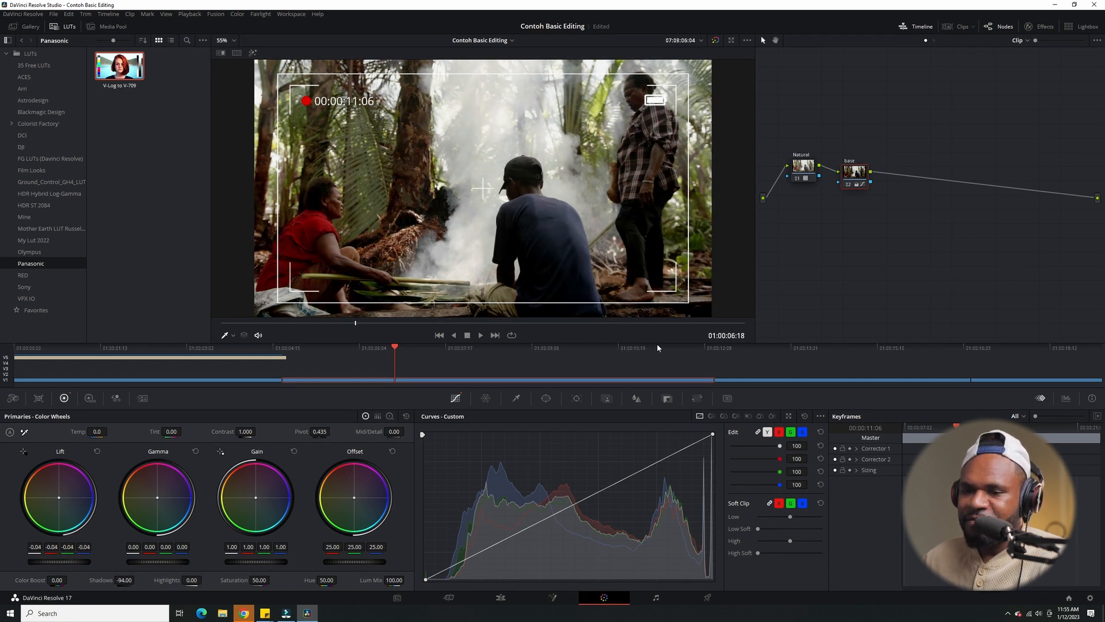
Step: Set the base node's lift to Y 0.08, red 0.06, green 0.09 and blue 0.12, and its shadows to -91
left_click_drag(128, 578, 127, 578)
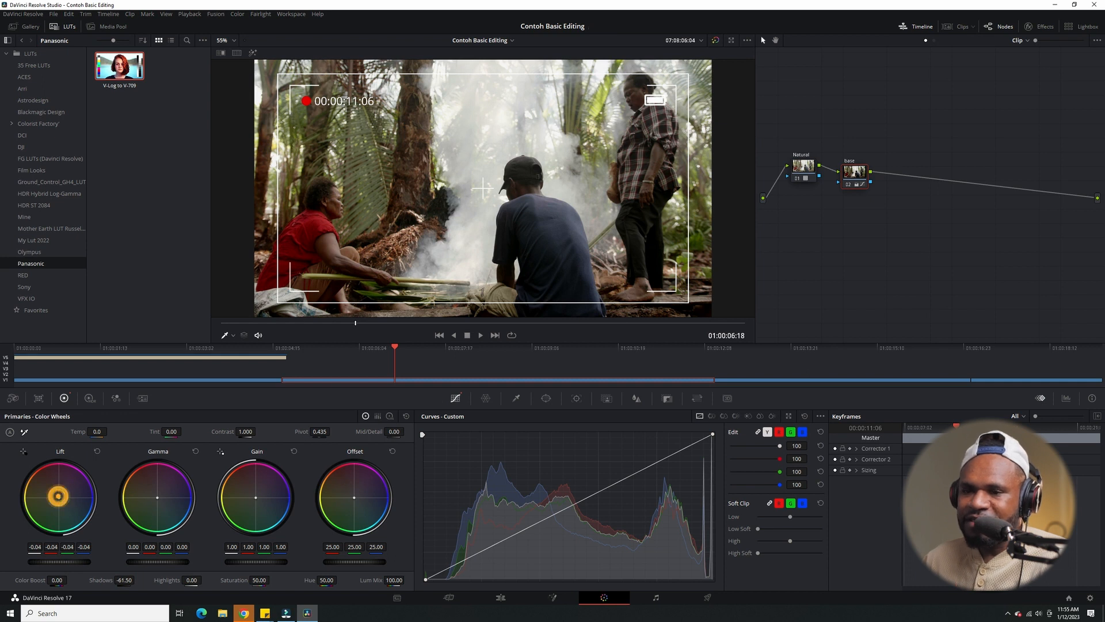
left_click_drag(59, 497, 61, 499)
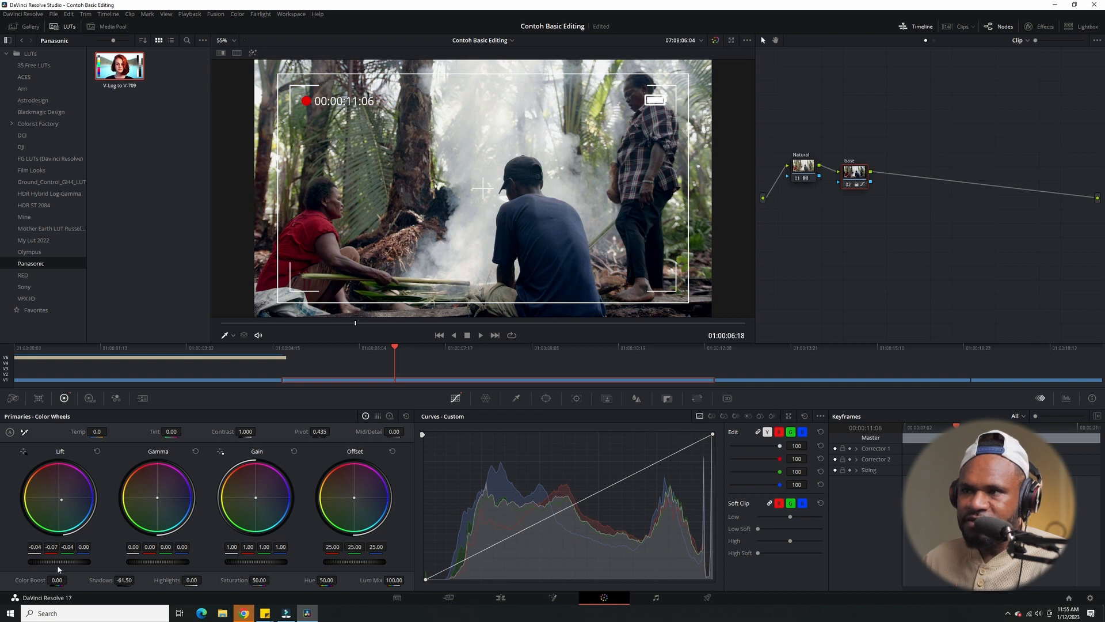
left_click_drag(59, 562, 62, 562)
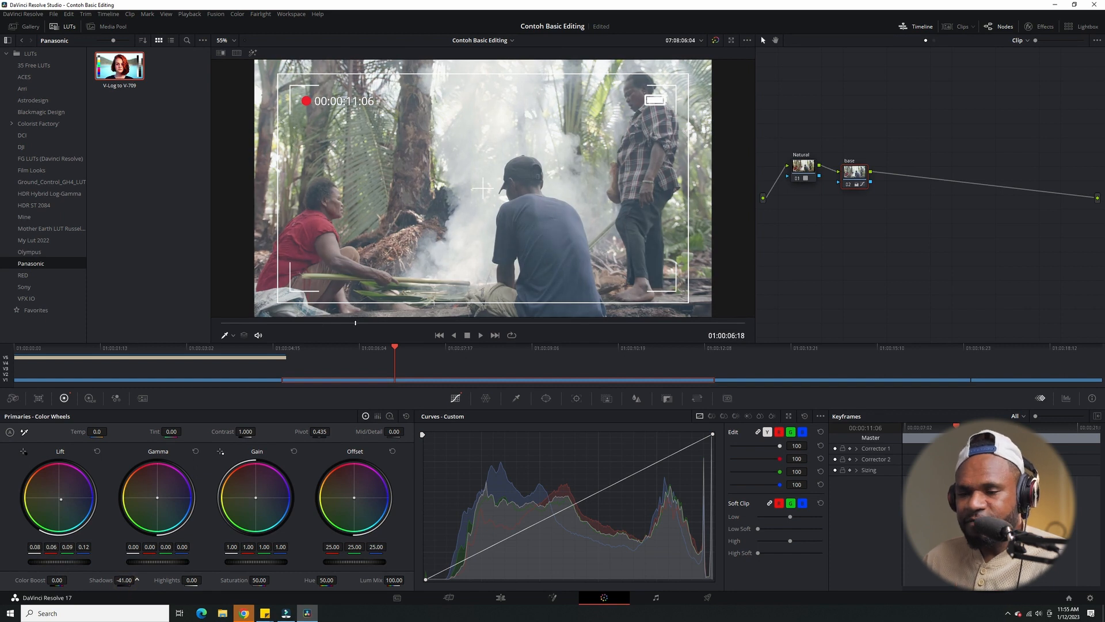
mouse_move(136, 580)
left_mouse_down()
mouse_move(107, 580)
mouse_move(136, 580)
left_mouse_up()
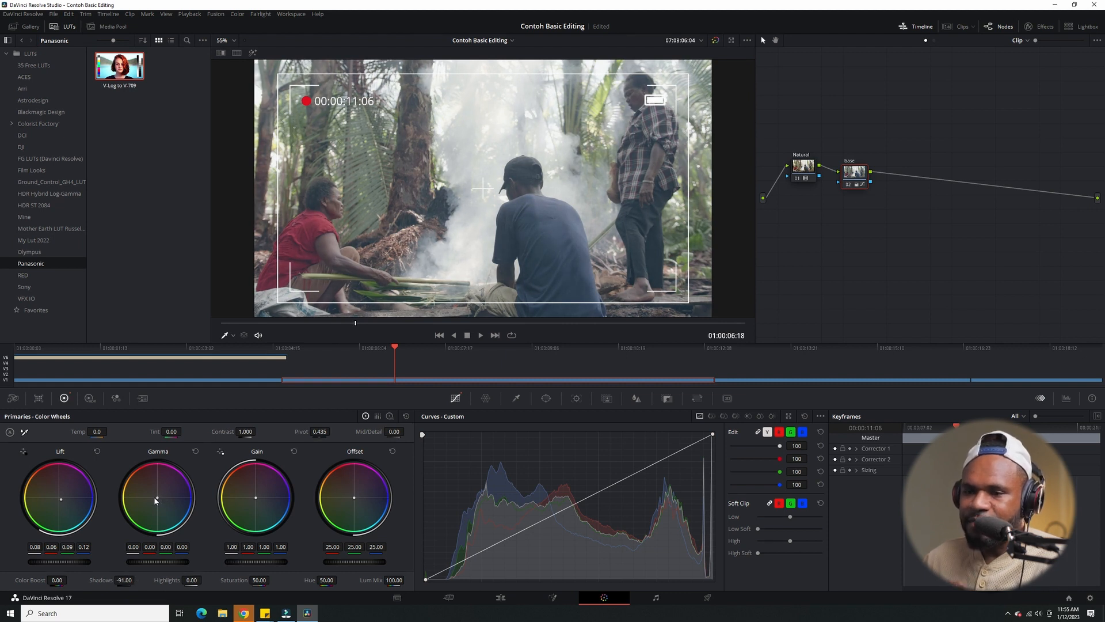
Step: Warm and darken the base node's gamma to Y -0.08, red -0.03, green -0.09 and blue -0.15
left_click_drag(153, 499, 152, 498)
left_click_drag(160, 558, 132, 561)
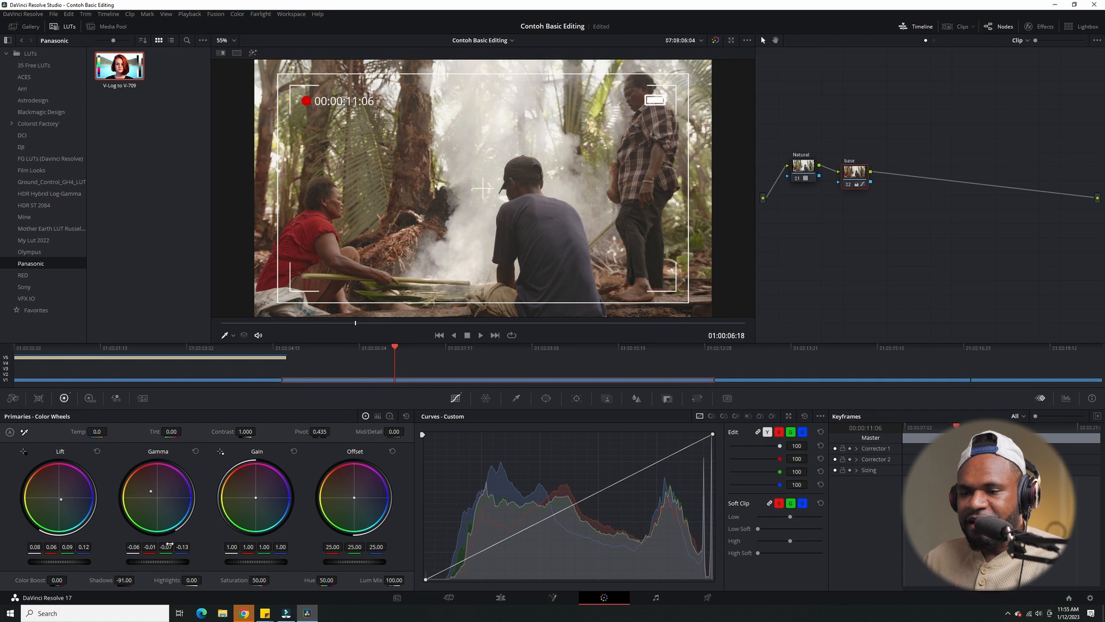
left_click_drag(156, 562, 152, 562)
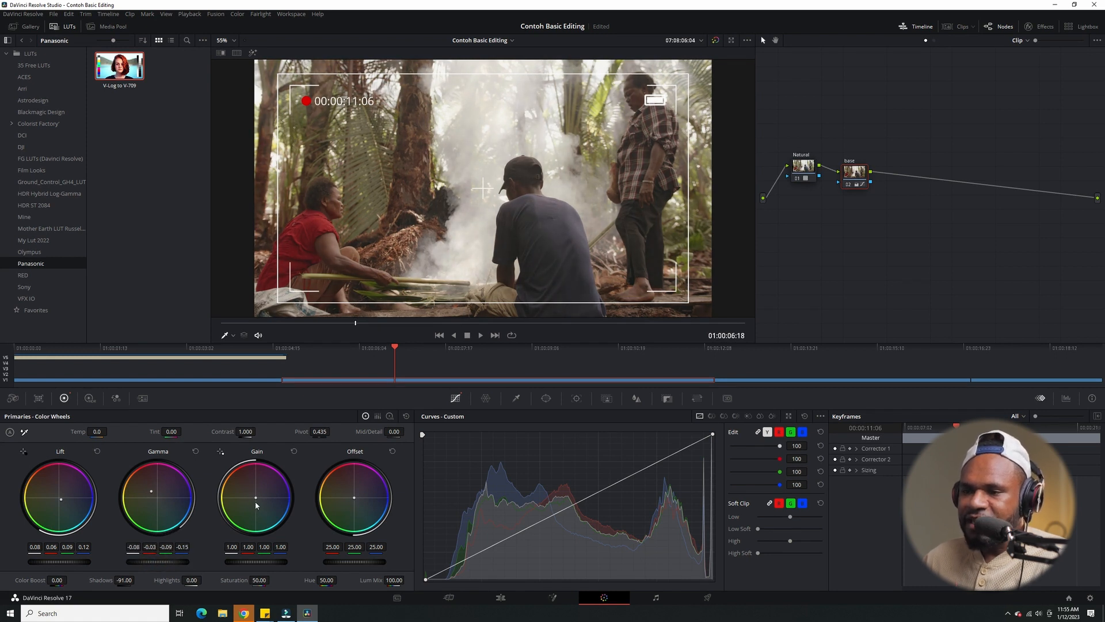
Step: Set the base node's gain to Y 0.85, red 0.73, green 0.87, blue 0.92 and its offset to 12.48, 20.68, 25.61
left_click_drag(255, 498, 256, 499)
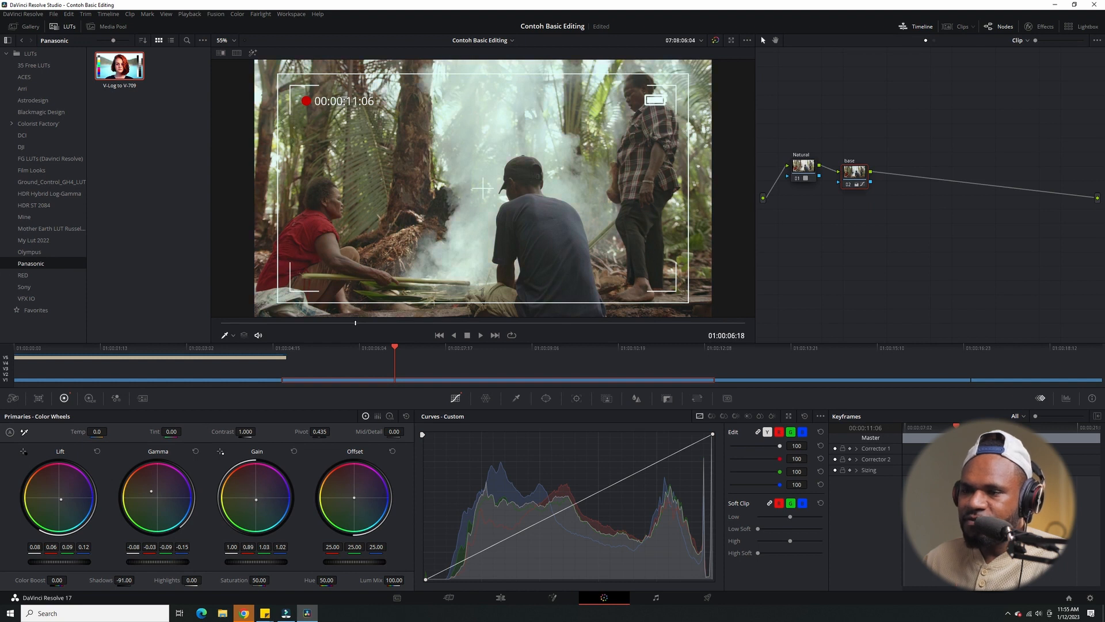
left_click_drag(255, 561, 247, 561)
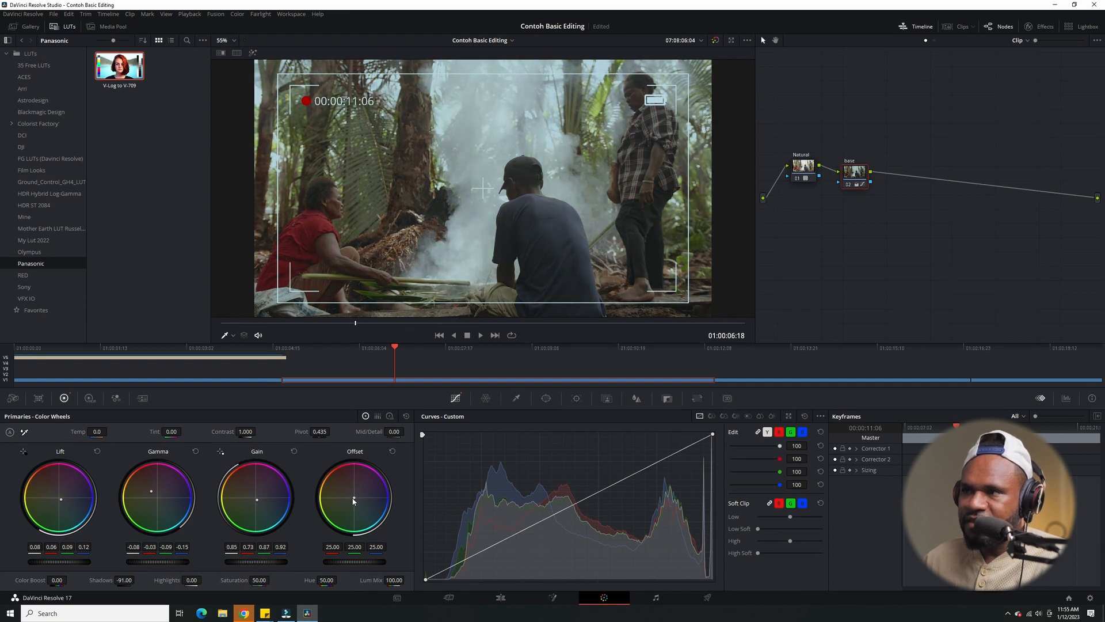
left_click_drag(353, 500, 357, 502)
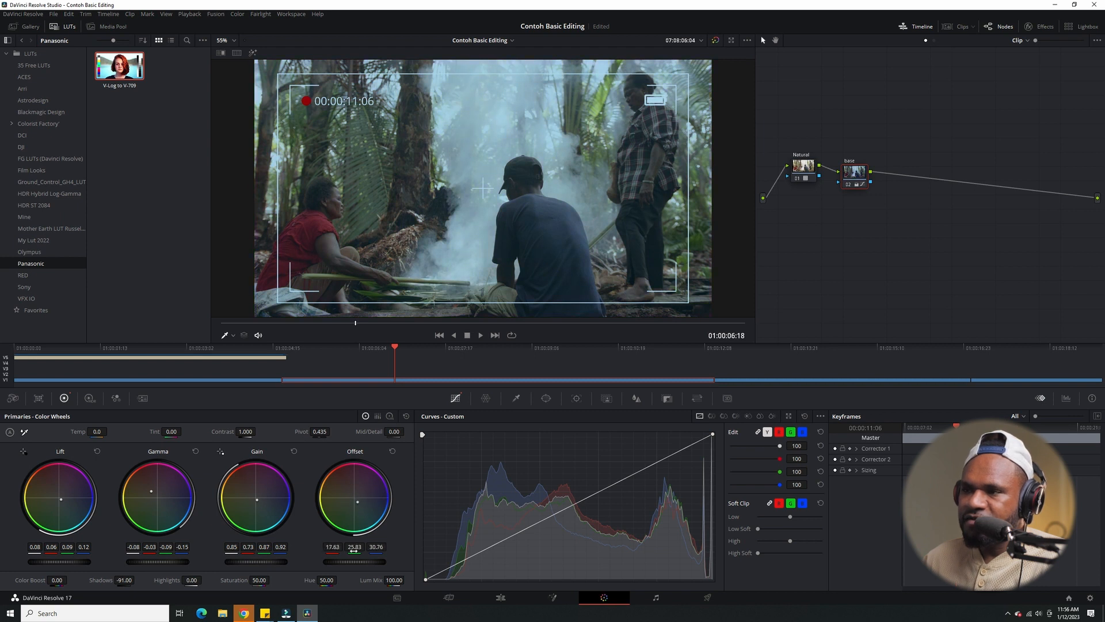
left_click_drag(353, 563, 336, 563)
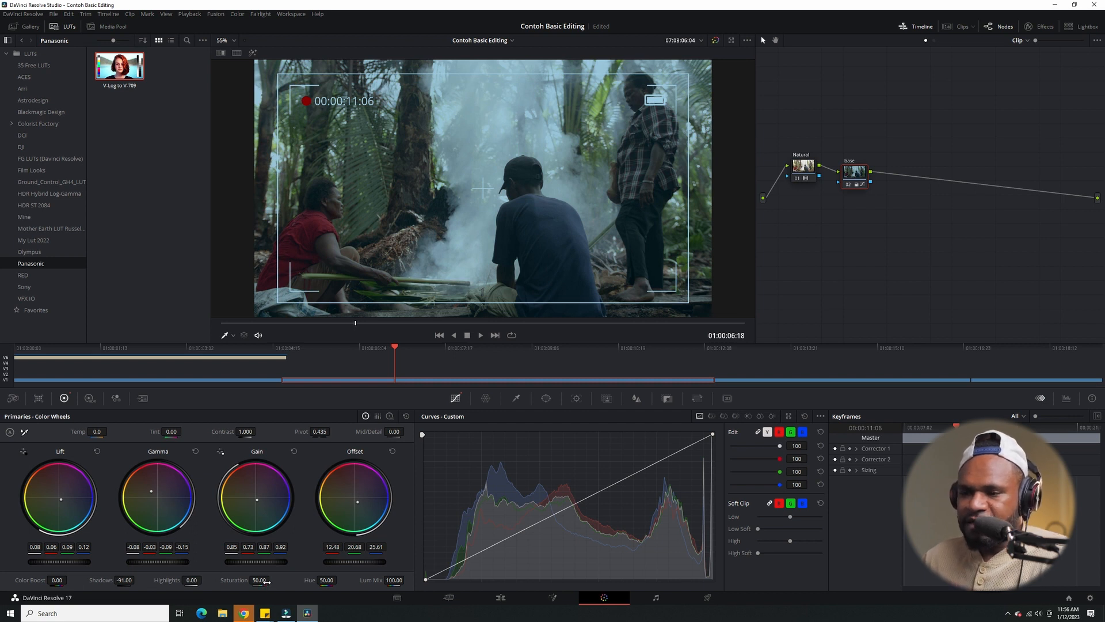
Step: Set the base node's highlights to 55, shadows to -65.50, saturation to 60.60 and color boost to 27
left_click_drag(190, 578, 222, 579)
left_click_drag(130, 580, 137, 580)
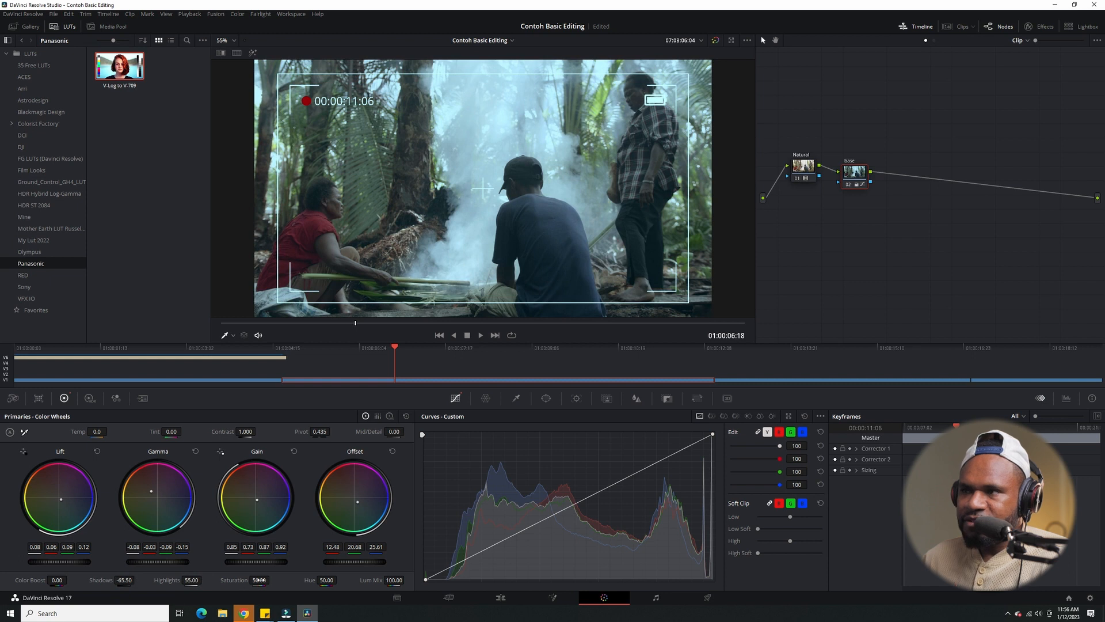
left_click_drag(259, 580, 261, 579)
left_click_drag(64, 578, 70, 578)
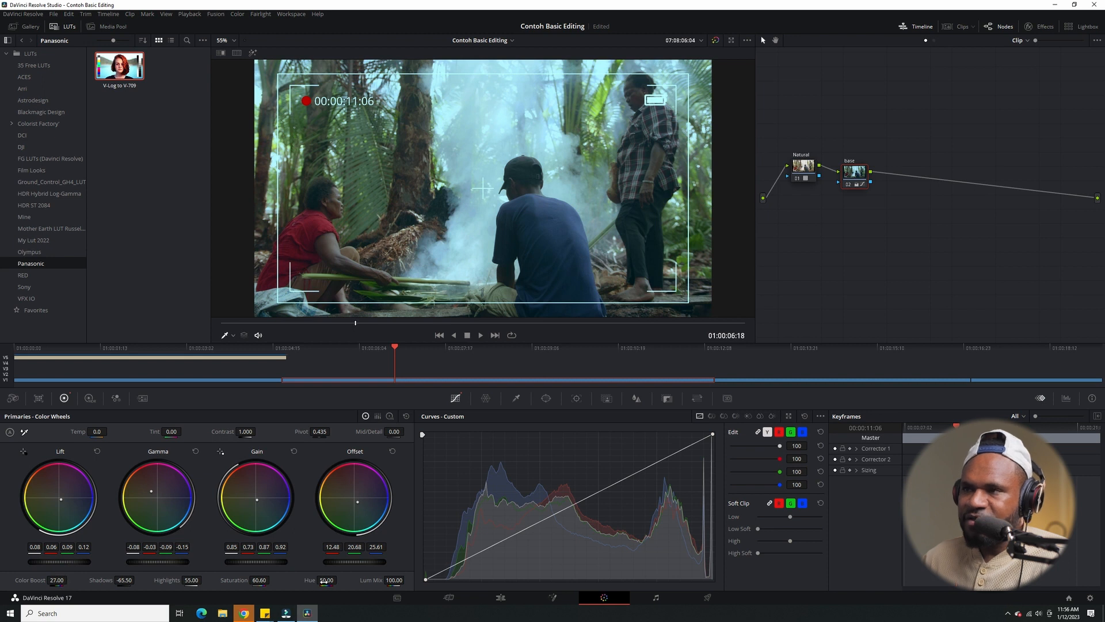
Step: Try a hue of 26 on the base node, and undo it together with the recent color boost and saturation changes
mouse_move(326, 580)
left_mouse_down()
mouse_move(306, 581)
mouse_move(344, 580)
mouse_move(324, 580)
left_mouse_up()
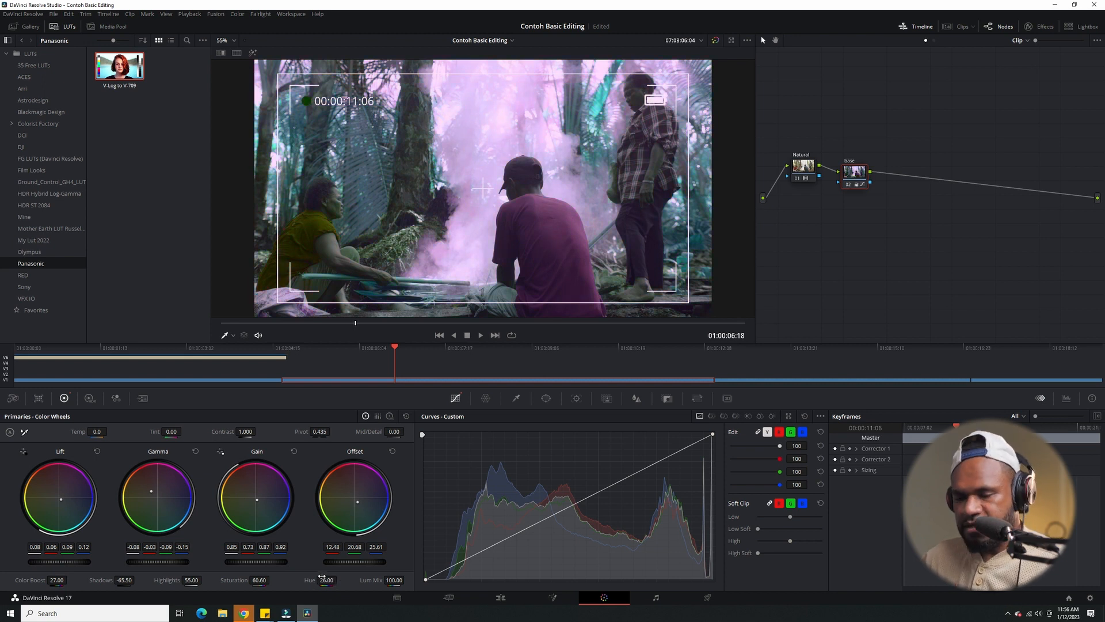
key("ctrl+z")
key("ctrl+z")
key("ctrl+z")
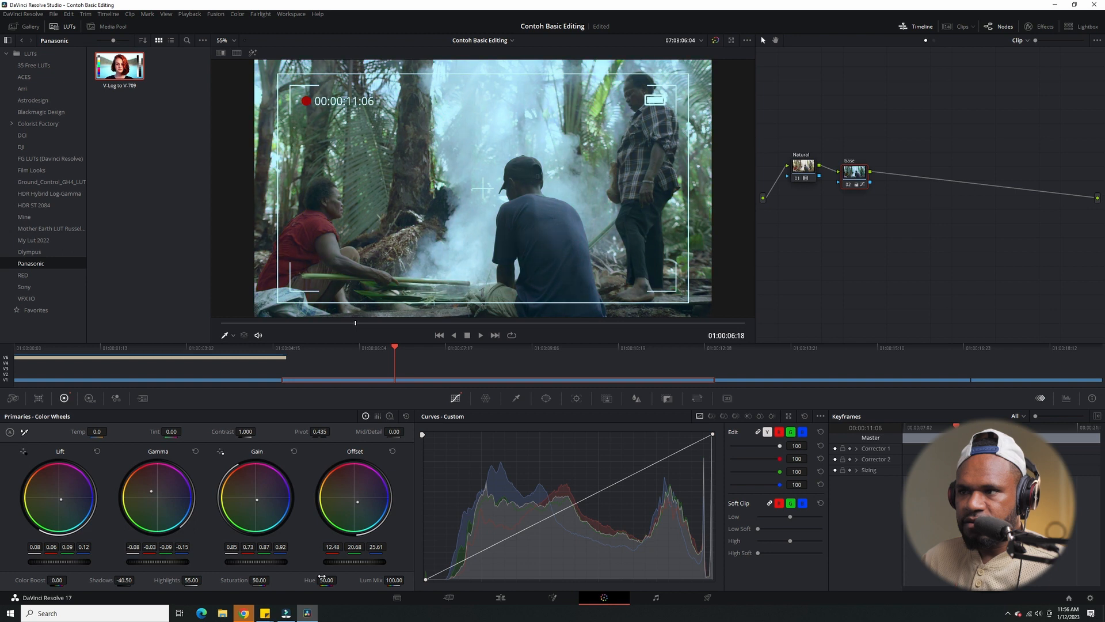
Step: Try saturation 73, color boost 41 and lum mix 86.40 on the base node, and reset all primaries
left_click_drag(258, 580, 272, 578)
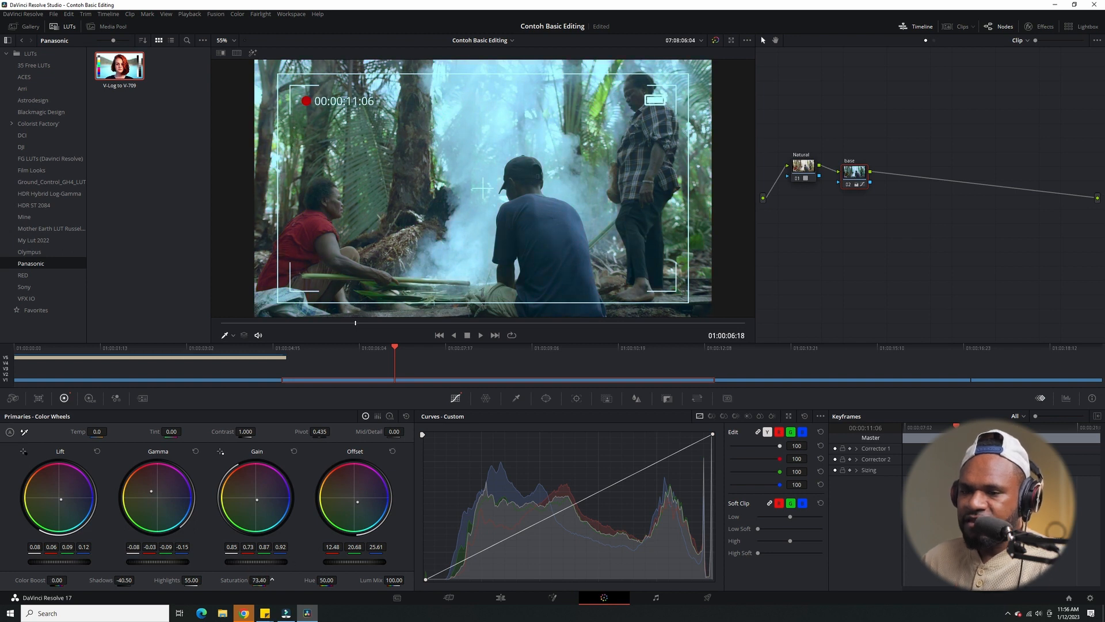
left_click_drag(50, 581, 53, 580)
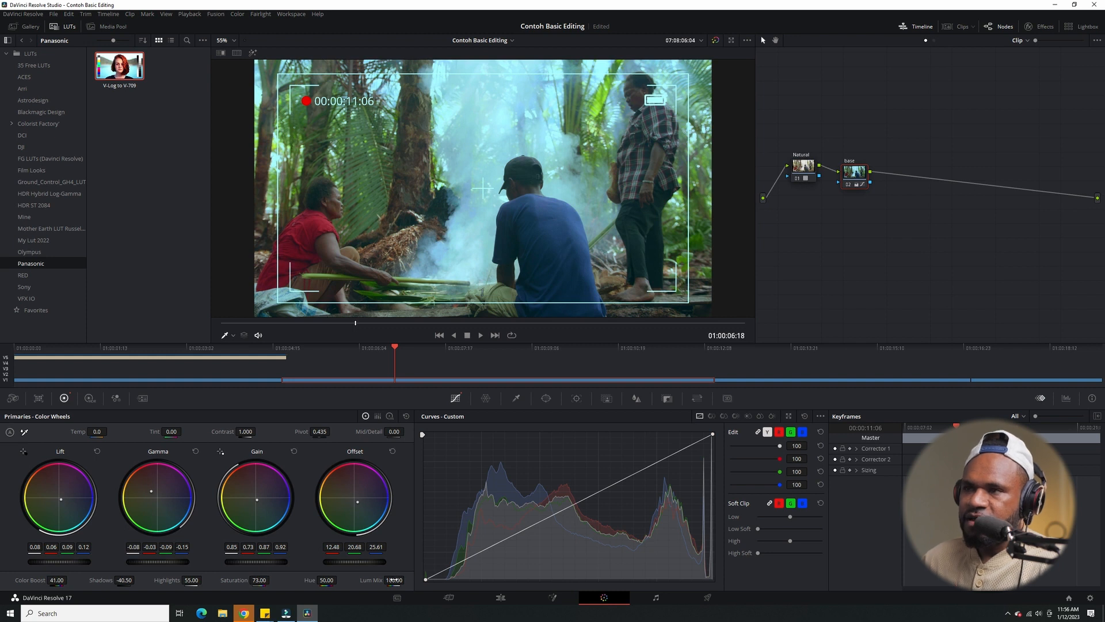
mouse_move(398, 580)
left_mouse_down()
mouse_move(387, 580)
mouse_move(406, 580)
left_mouse_up()
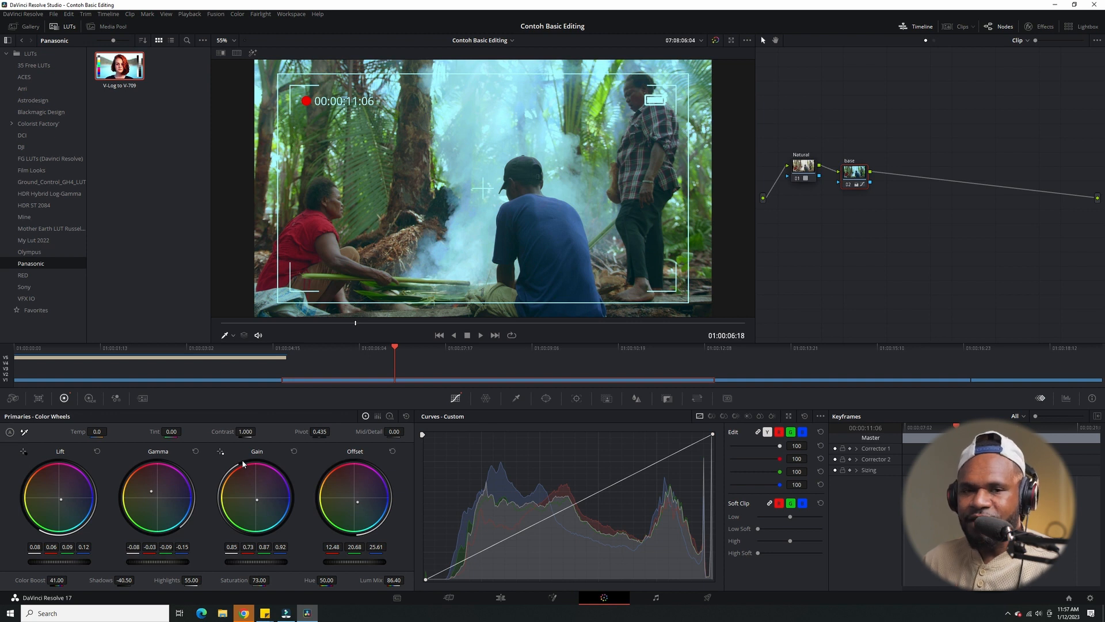
left_click(407, 417)
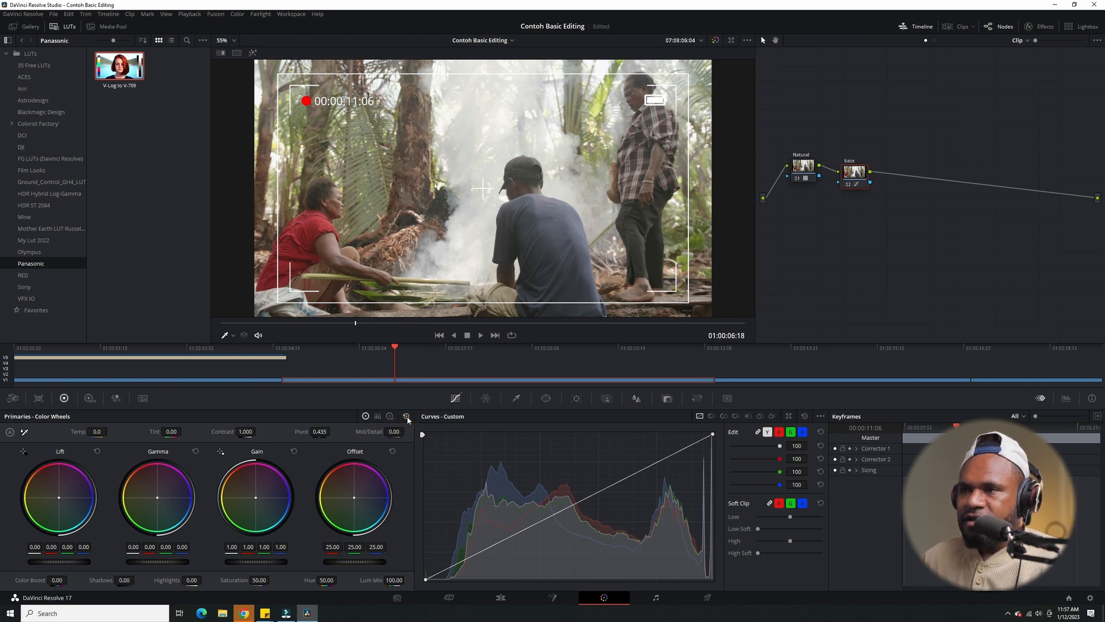
left_click(408, 419)
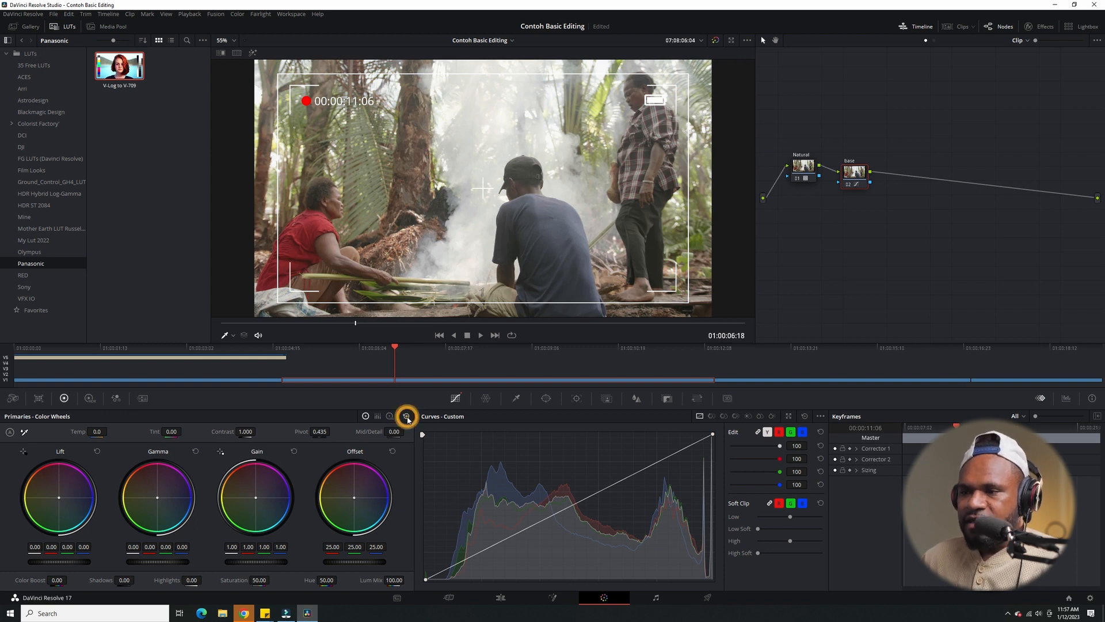
Step: Toggle the Natural node off and on to compare the clip with and without the LUT
left_click(803, 165)
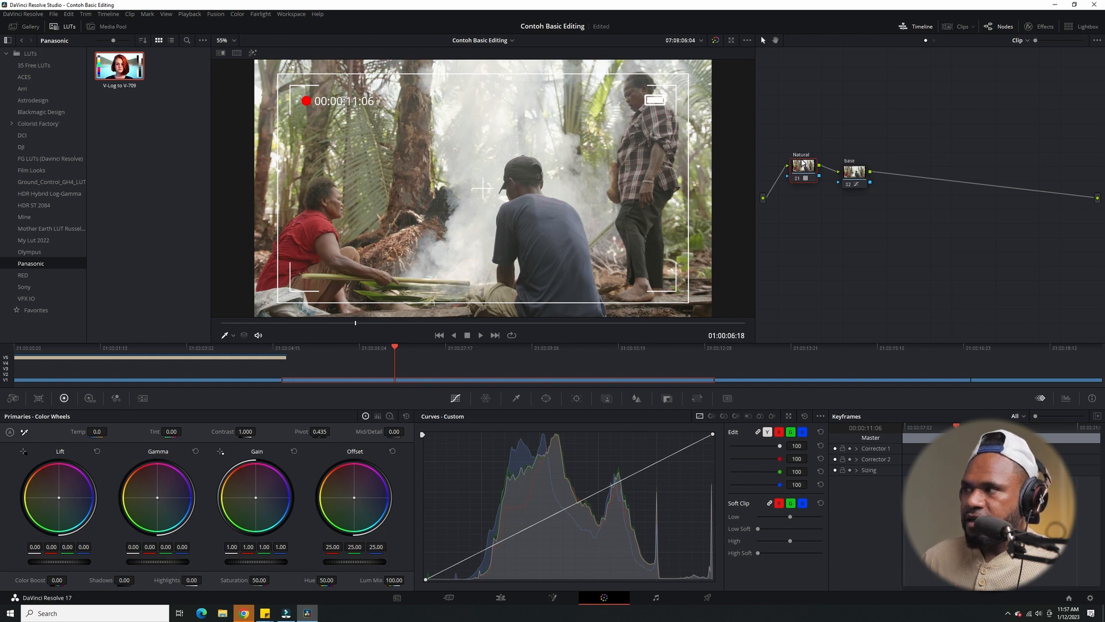
key("ctrl+d")
key("ctrl+d")
key("ctrl+d")
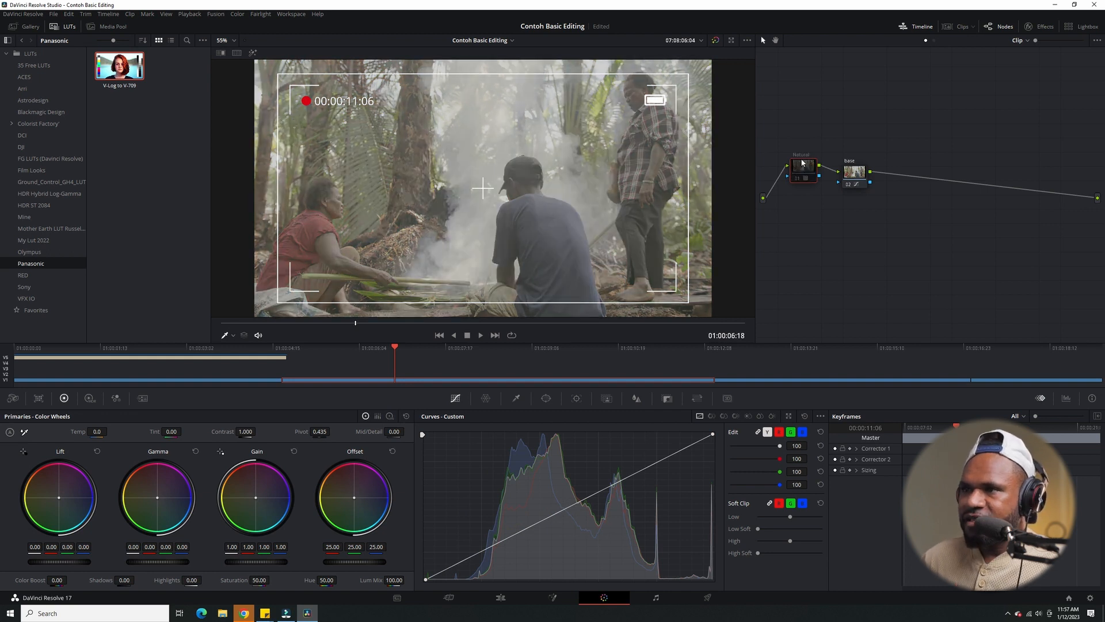
key("ctrl+d")
Step: Set the base node's temperature to 40 and its tint to -35
left_click(857, 180)
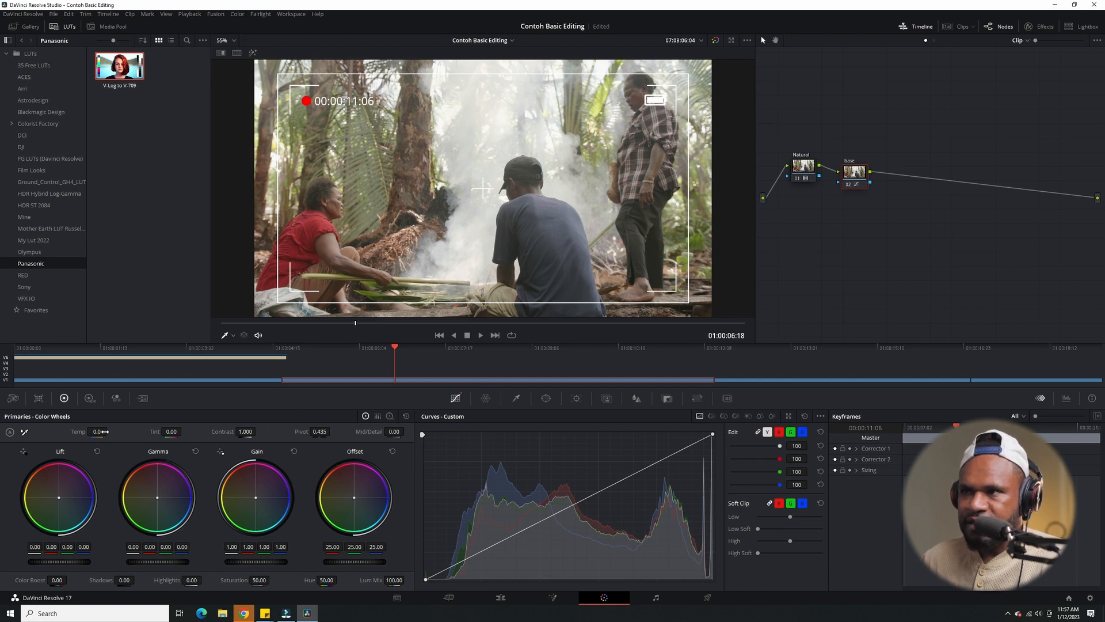
left_click_drag(171, 433, 160, 432)
left_click_drag(94, 435, 85, 434)
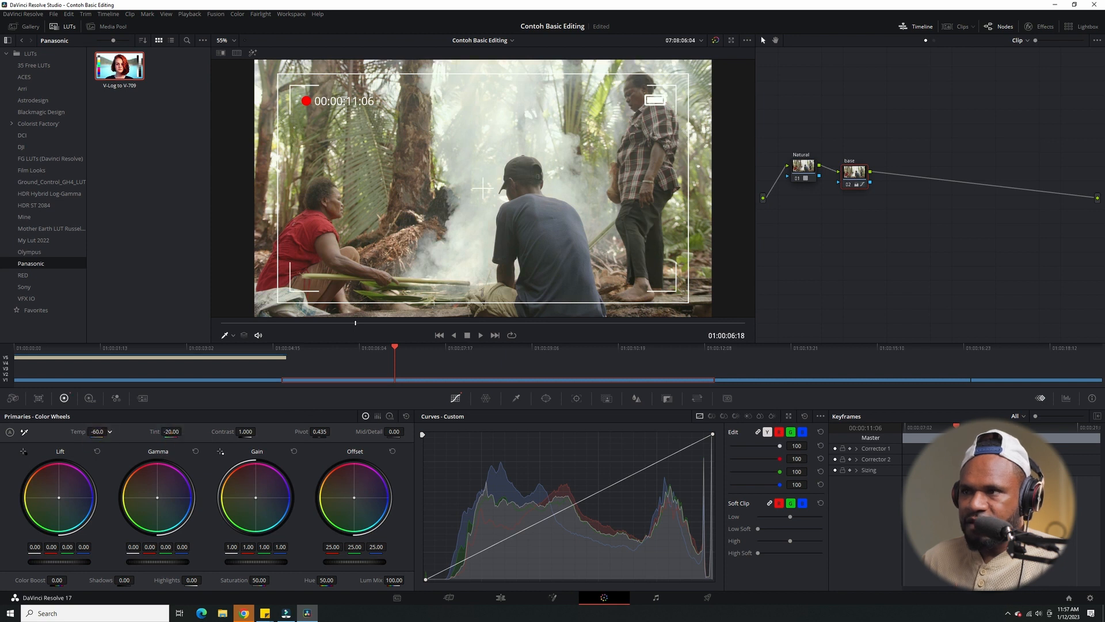
left_click_drag(171, 434, 167, 434)
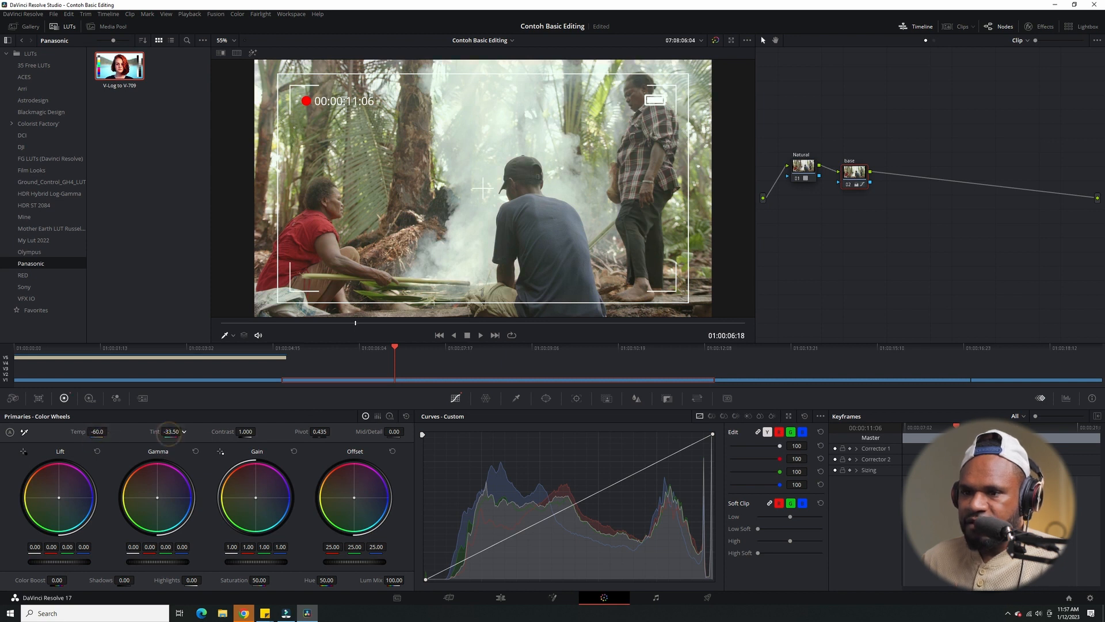
left_click_drag(96, 434, 98, 432)
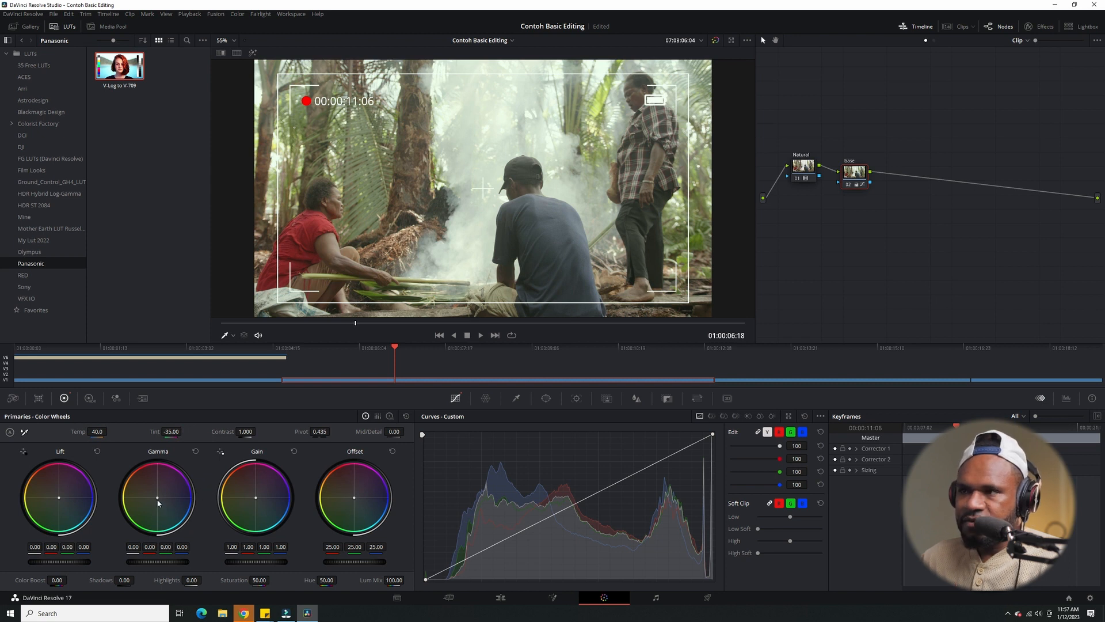
Step: Lower the base node's gamma to Y -0.02, red -0.02, green -0.02 and blue -0.03
left_click_drag(158, 502, 158, 499)
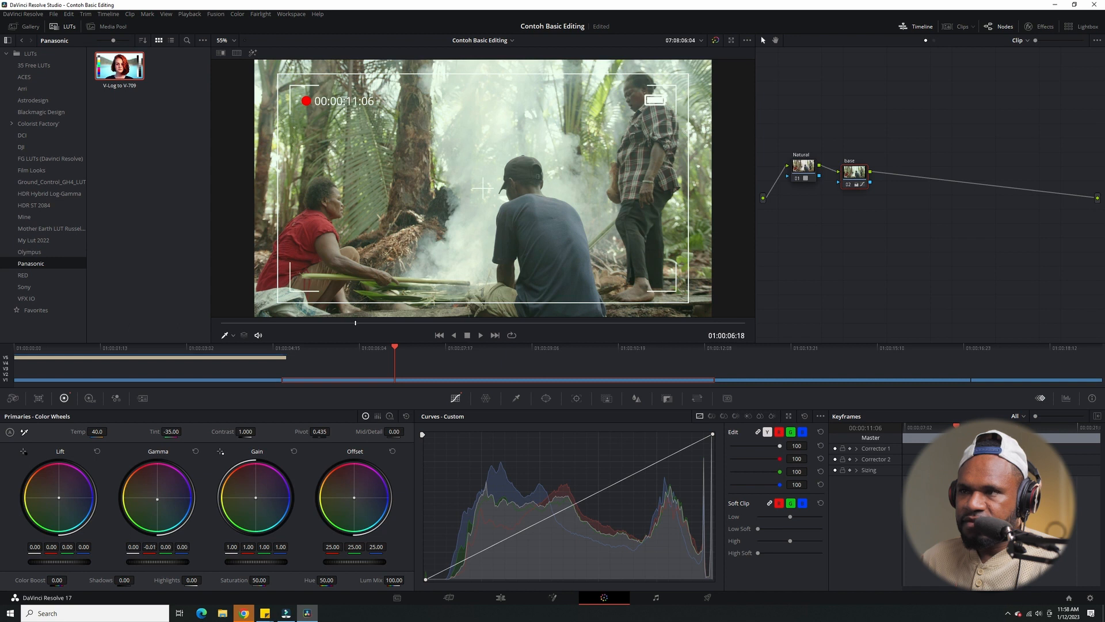
left_click_drag(157, 499, 156, 498)
left_click_drag(162, 555, 159, 555)
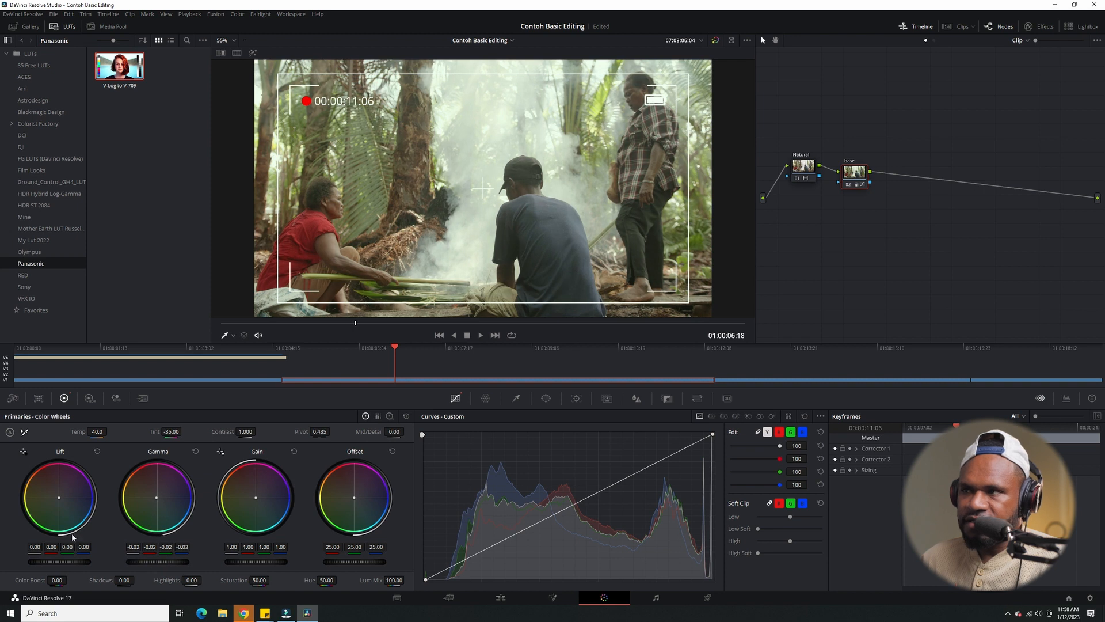
Step: Lower the base node's lift to Y -0.01, red -0.03, green -0.01 and blue -0.02
left_click_drag(60, 505, 60, 506)
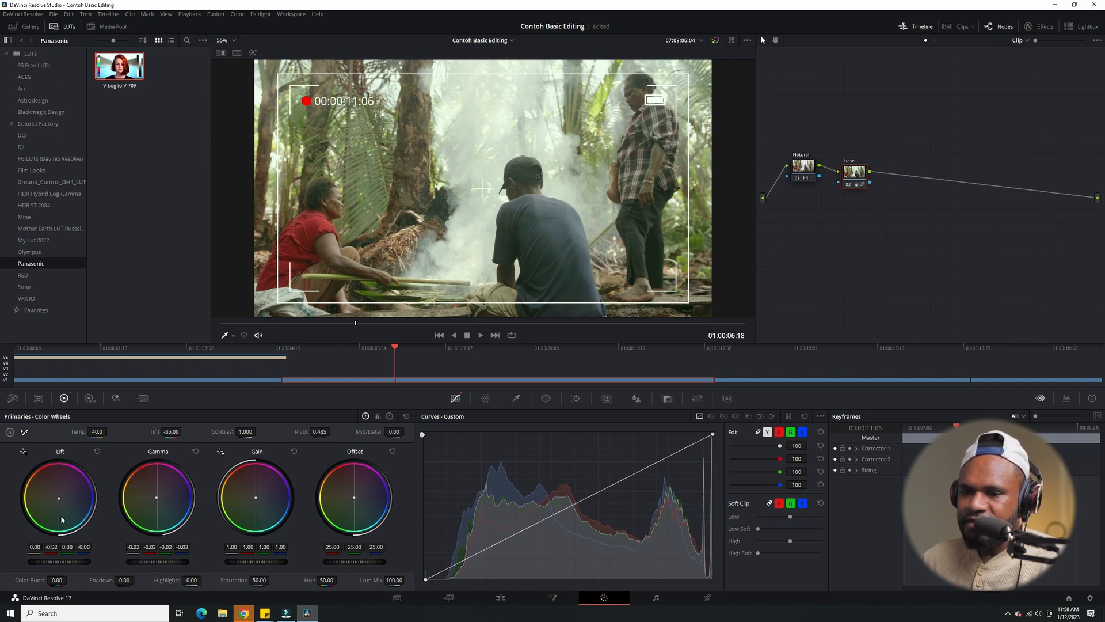
left_click_drag(68, 567, 63, 566)
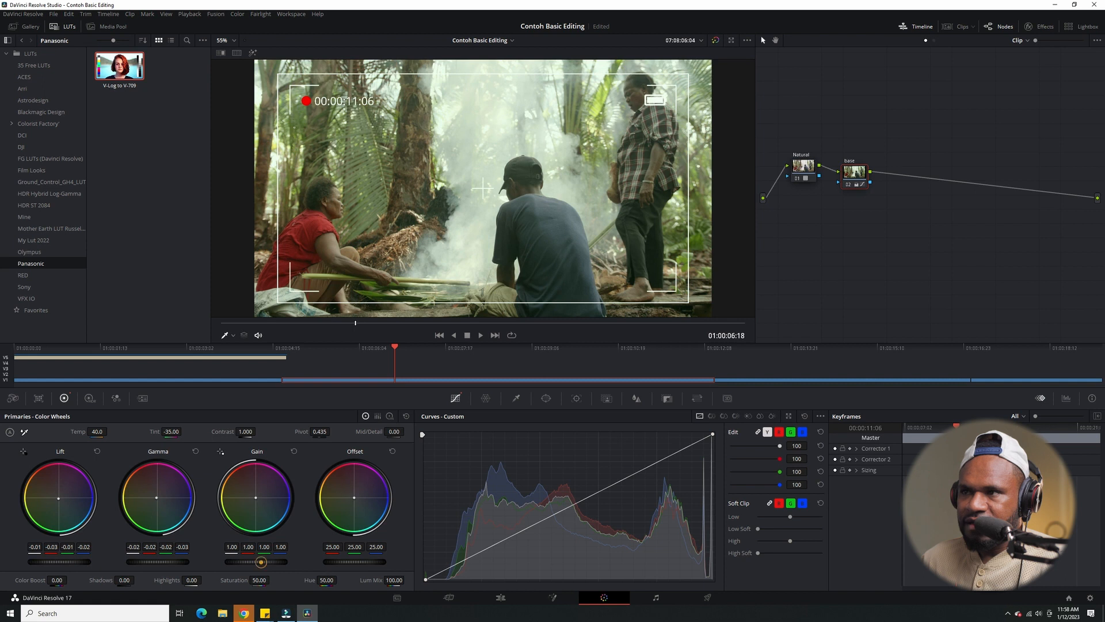
left_click_drag(261, 563, 260, 562)
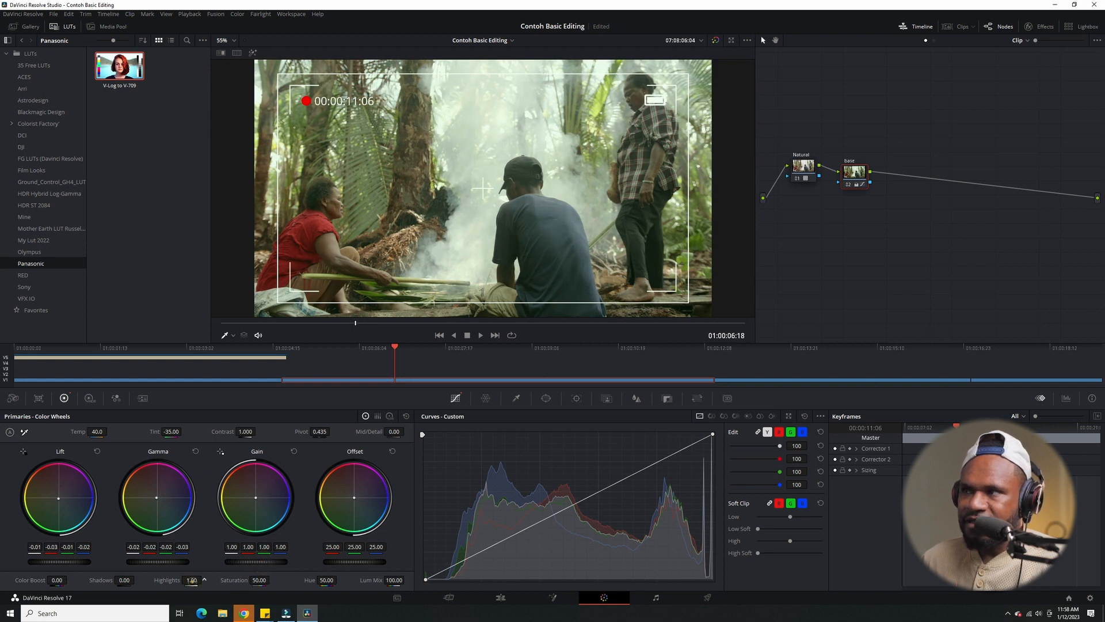
Step: Set the base node's highlights to 12.50, shadows to -1.50 and color boost to 8
left_click_drag(193, 581, 197, 581)
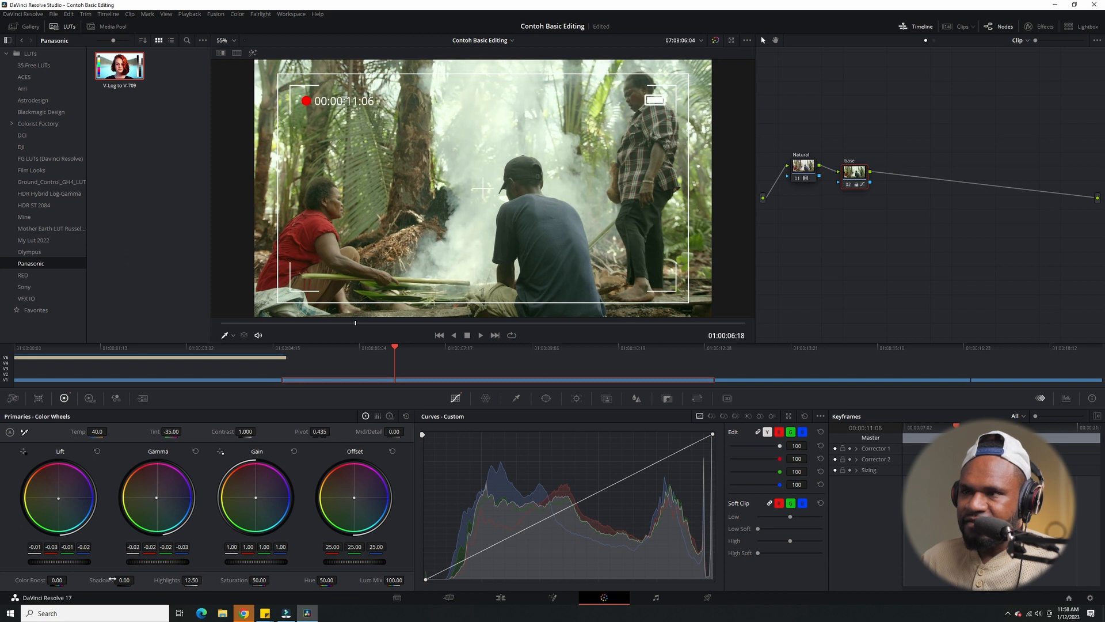
left_click_drag(113, 580, 115, 580)
left_click_drag(57, 580, 61, 580)
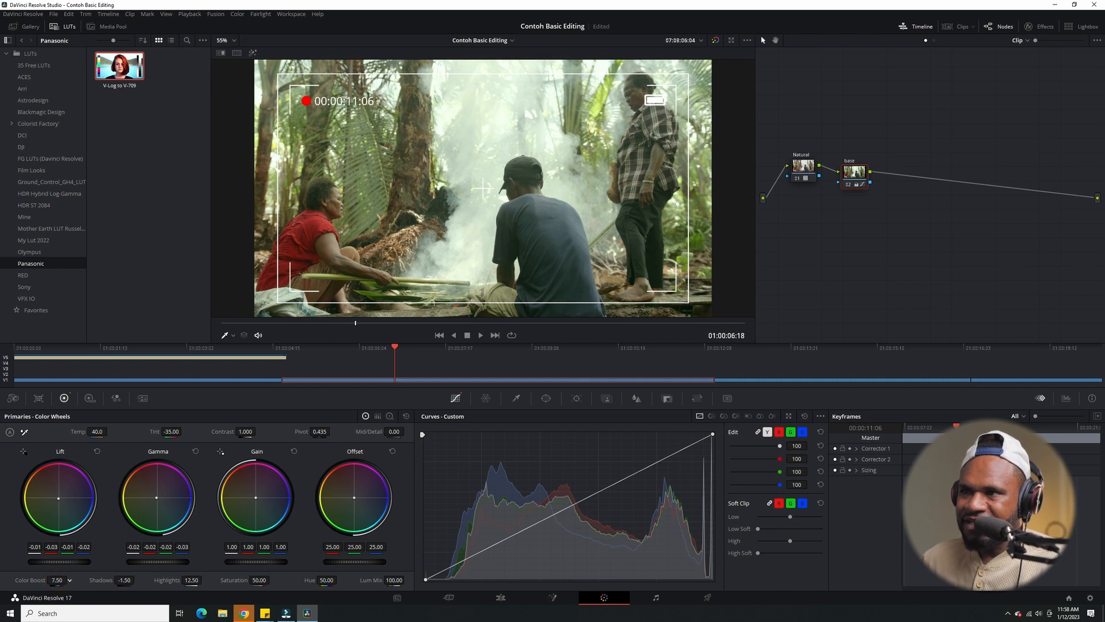
left_click(255, 580)
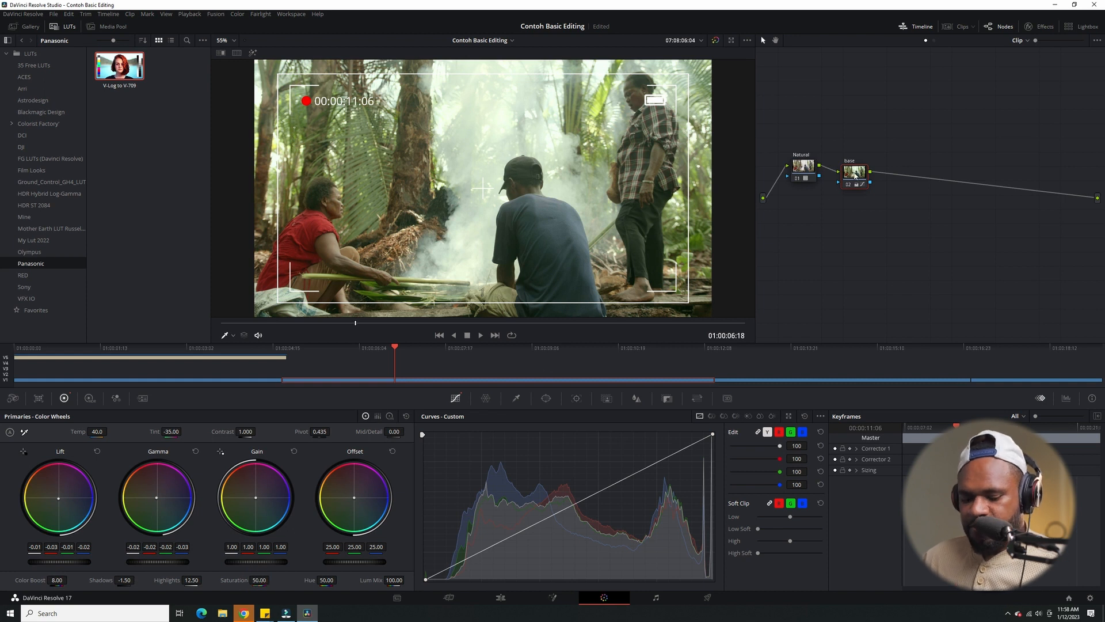
Step: Disable the base node and the Natural node in turn to compare the grade with the original V-Log image
key("ctrl+d")
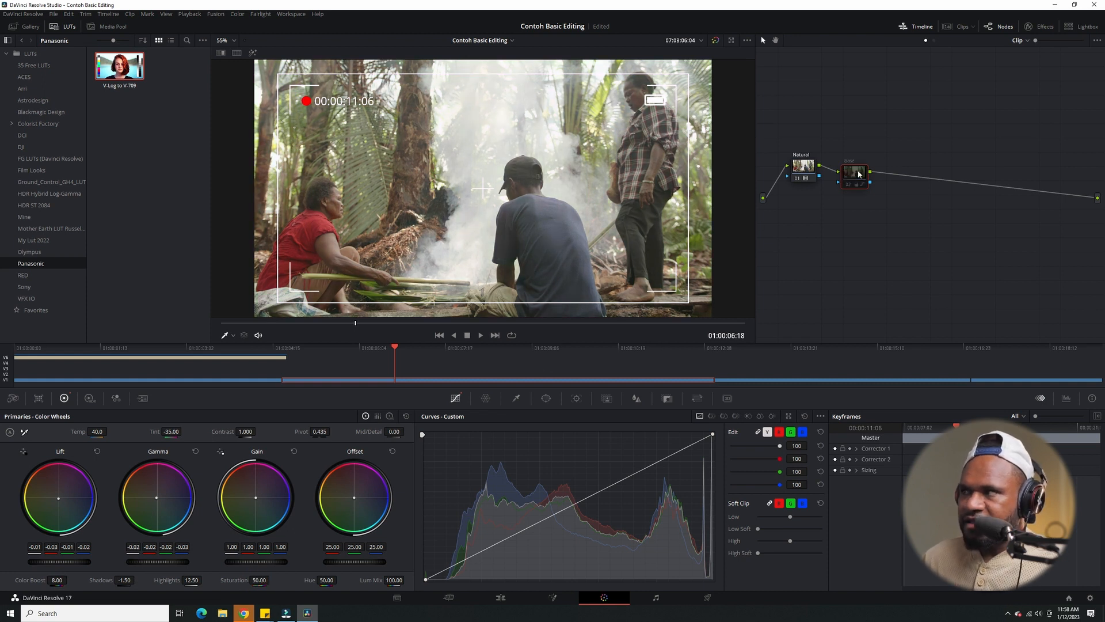
left_click(807, 166)
key("ctrl+d")
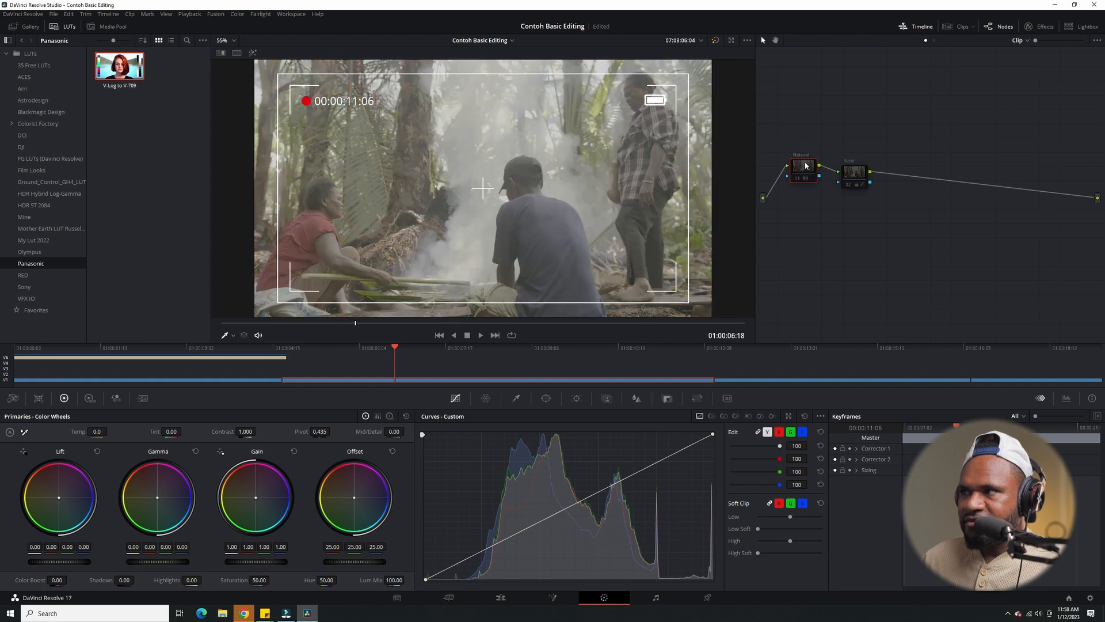
Step: Re-enable the Natural node and the base node to restore the full grade, keeping the base node beside the Natural node
key("ctrl+d")
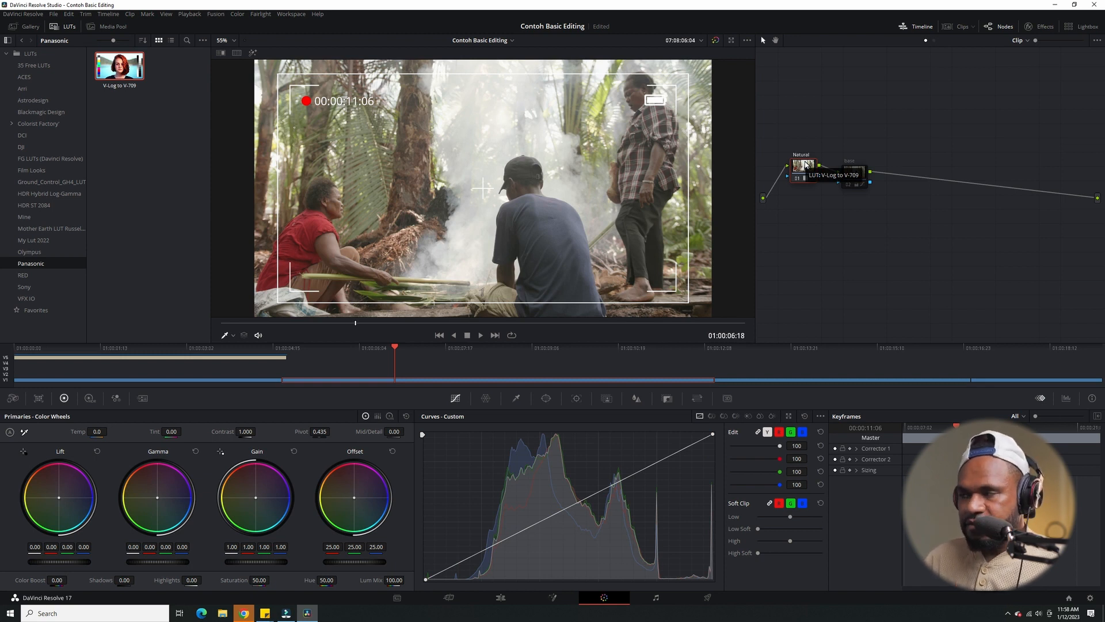
left_click(857, 172)
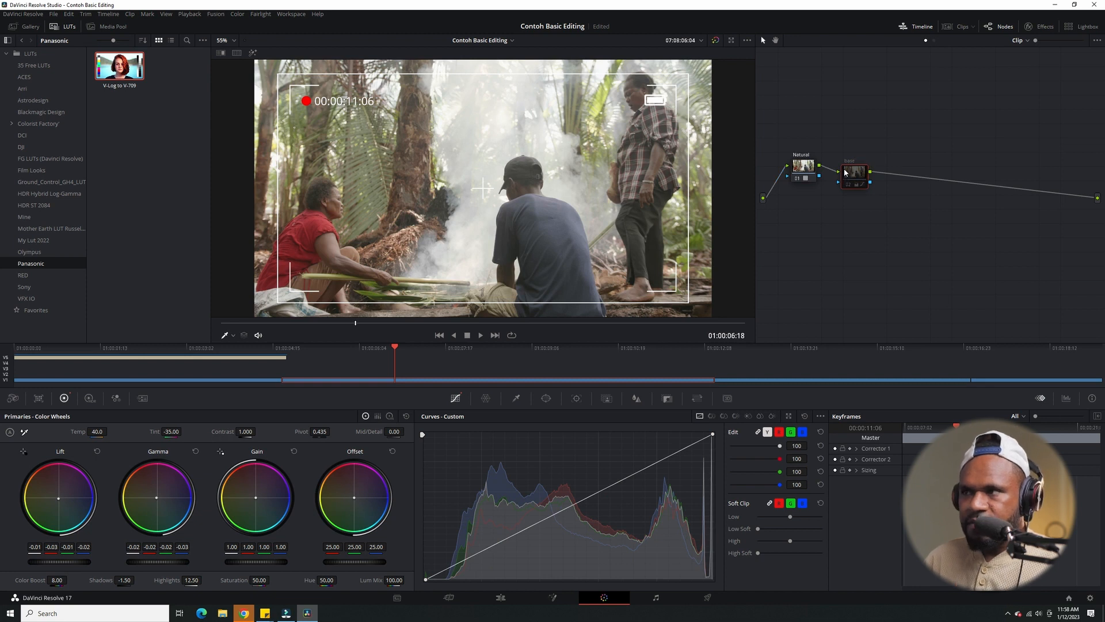
key("ctrl+d")
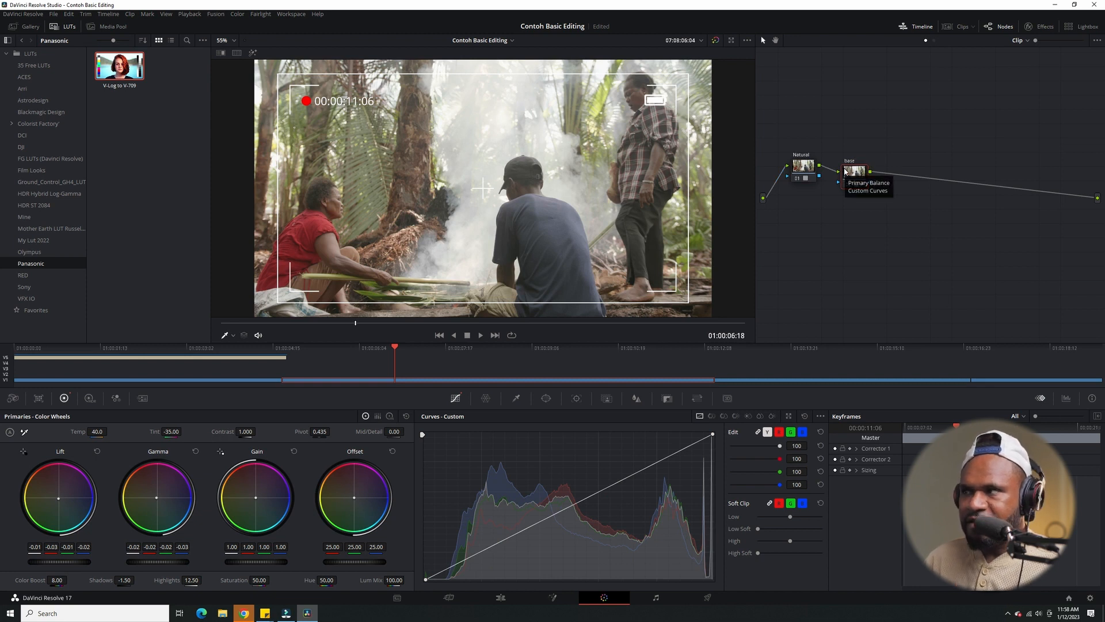
left_click_drag(854, 177, 853, 166)
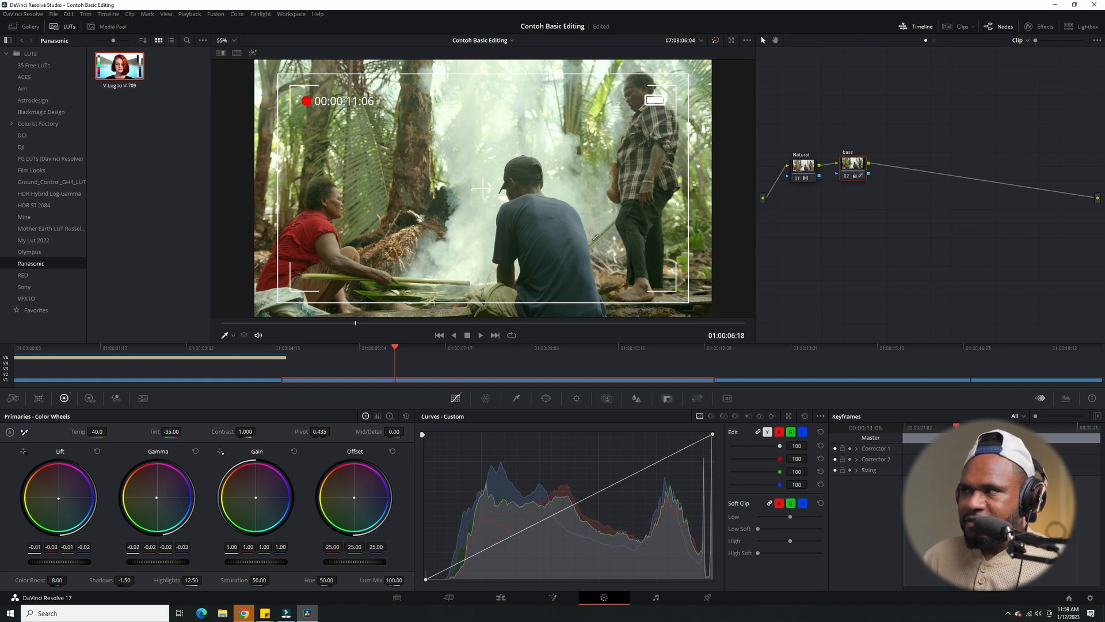
left_click_drag(846, 170, 844, 174)
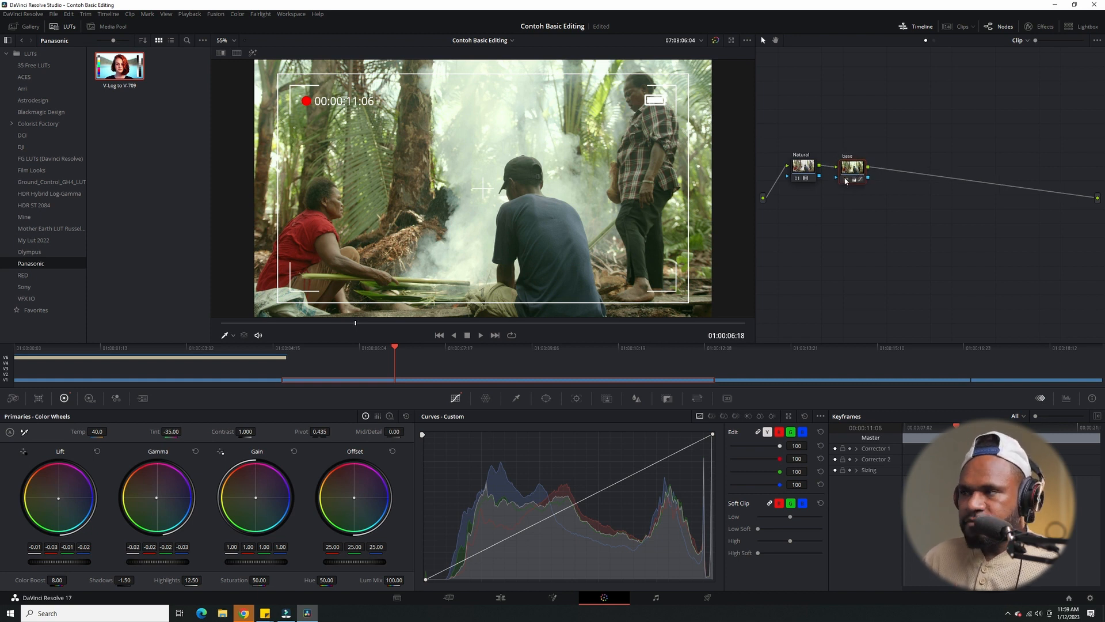
Step: Add a corrector node after the base node and arrange the three nodes in a row
right_click(857, 242)
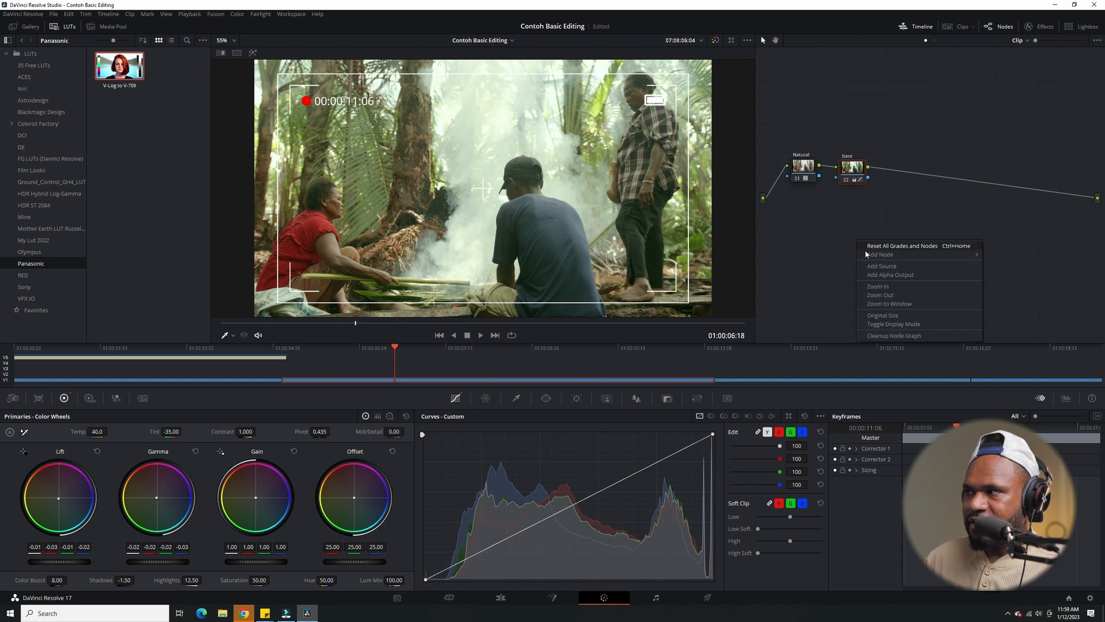
mouse_move(898, 254)
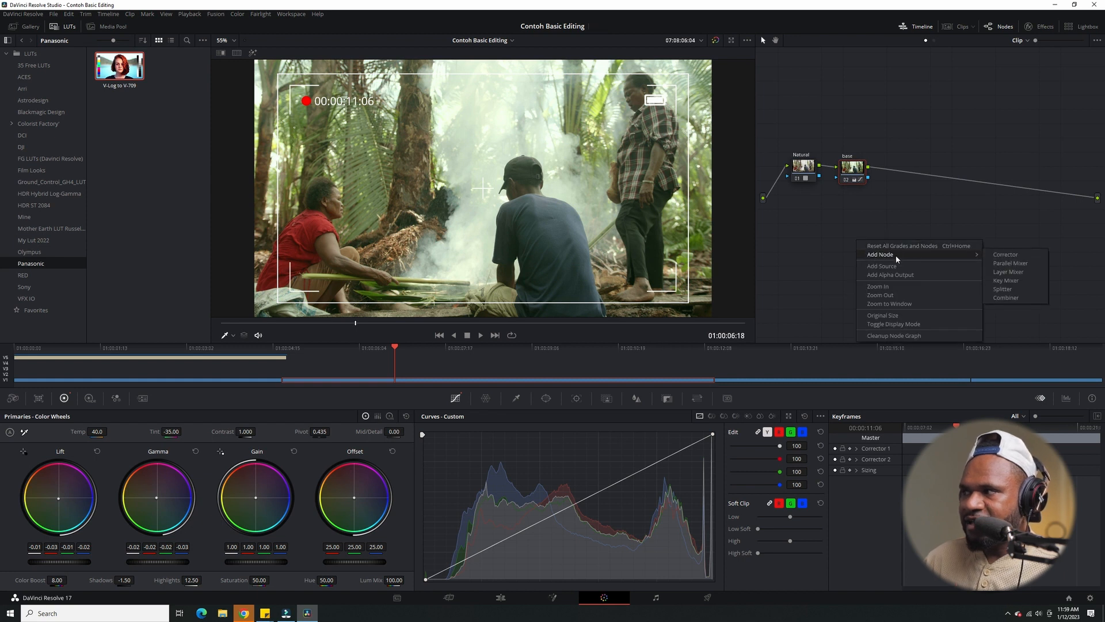
right_click(851, 219)
mouse_move(868, 233)
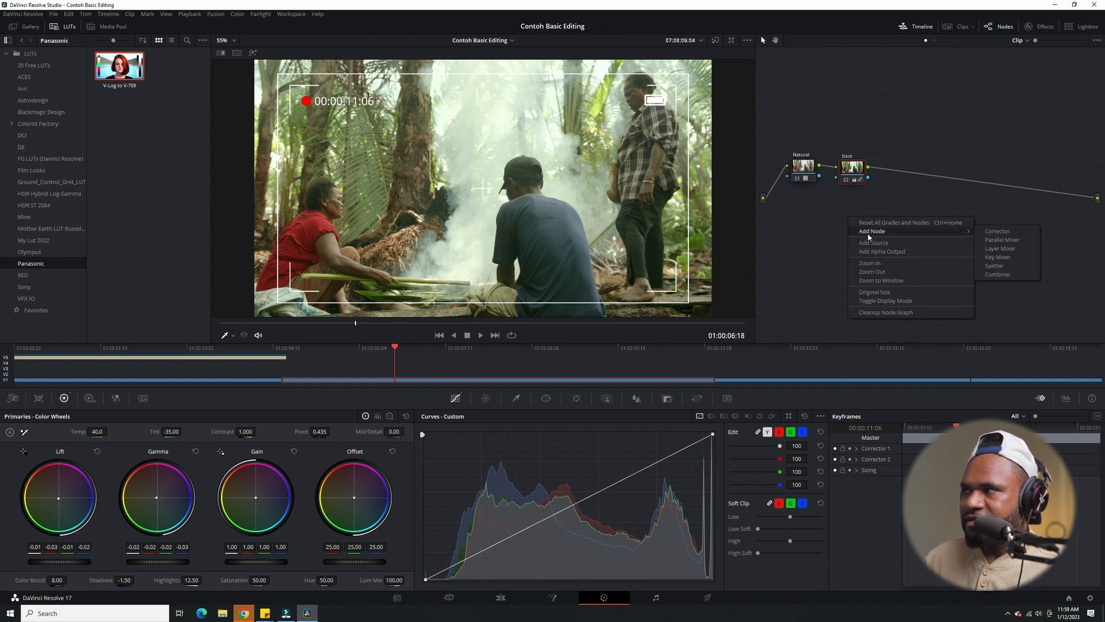
left_click(997, 232)
left_click_drag(858, 226, 798, 170)
left_click_drag(847, 160, 833, 164)
left_click_drag(926, 167, 906, 169)
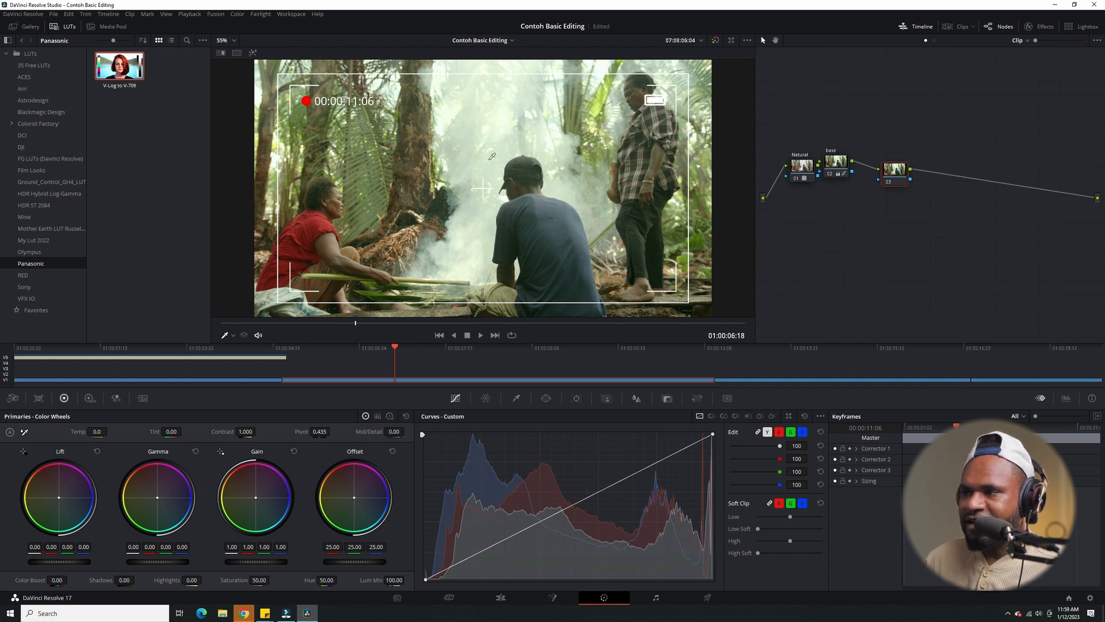
Step: Add a circle window over the smoke on the new node, with size about 57, aspect about 38 and rotation about 24.5
left_click(546, 398)
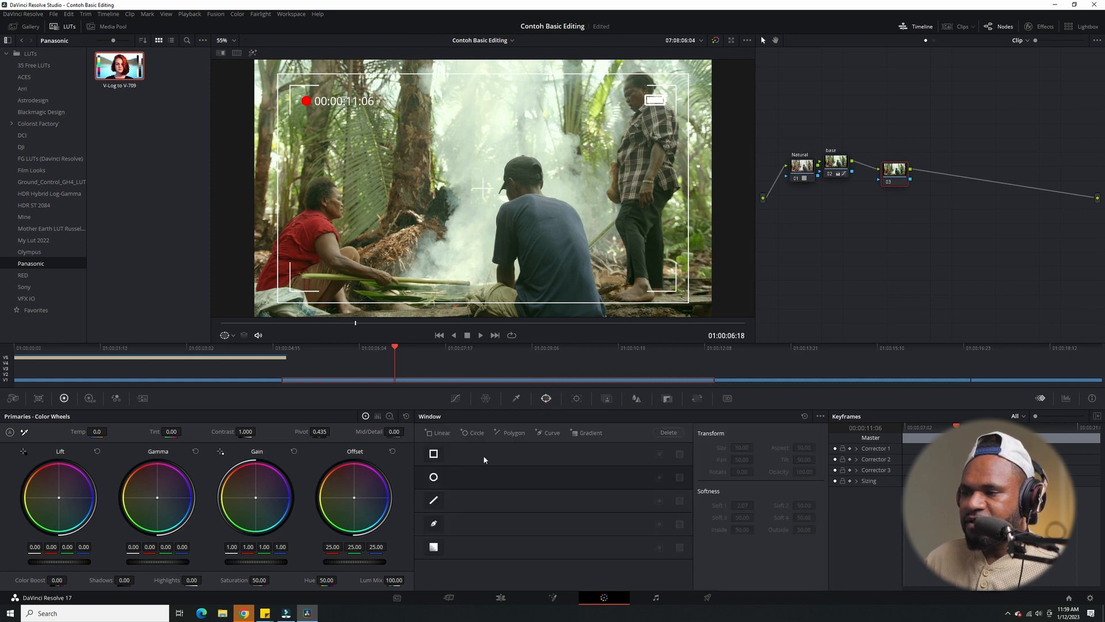
left_click(434, 477)
left_click_drag(492, 186, 540, 169)
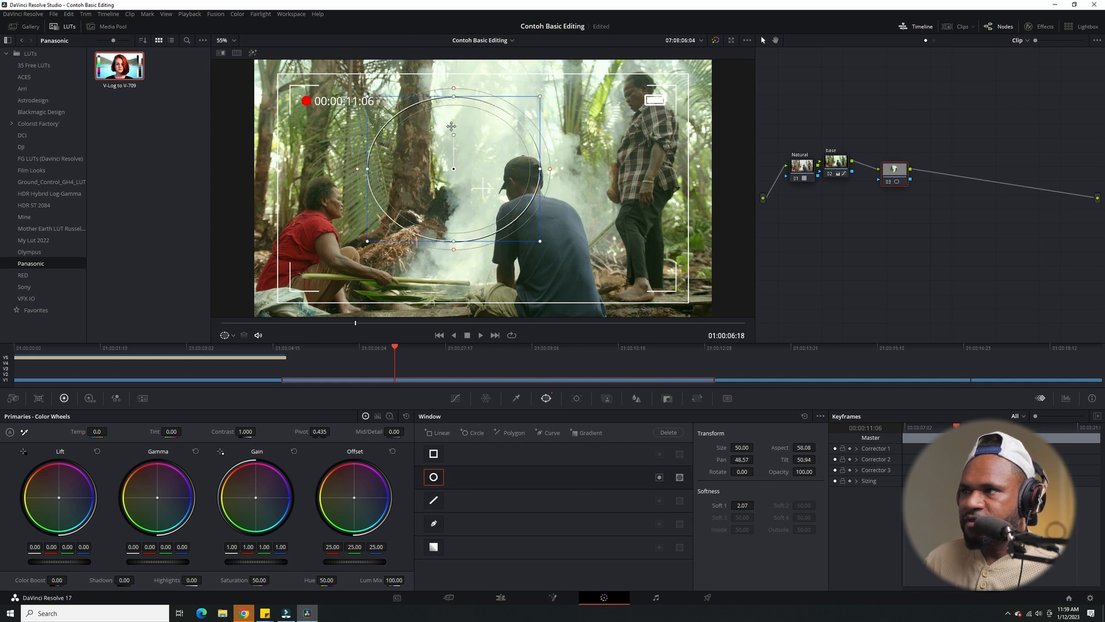
left_click_drag(454, 134, 469, 131)
left_click_drag(423, 242, 392, 307)
left_click_drag(496, 208, 555, 221)
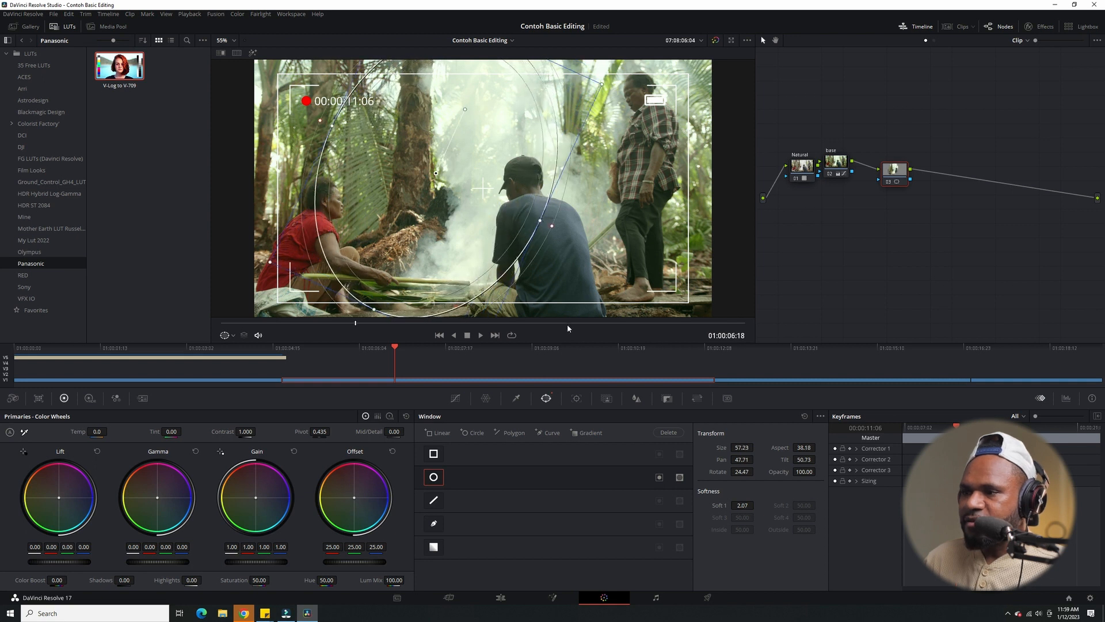
Step: Brighten the windowed area by slightly raising the middle of the third node's custom curve
left_click(460, 400)
mouse_move(575, 499)
left_mouse_down()
mouse_move(582, 515)
mouse_move(572, 497)
left_mouse_up()
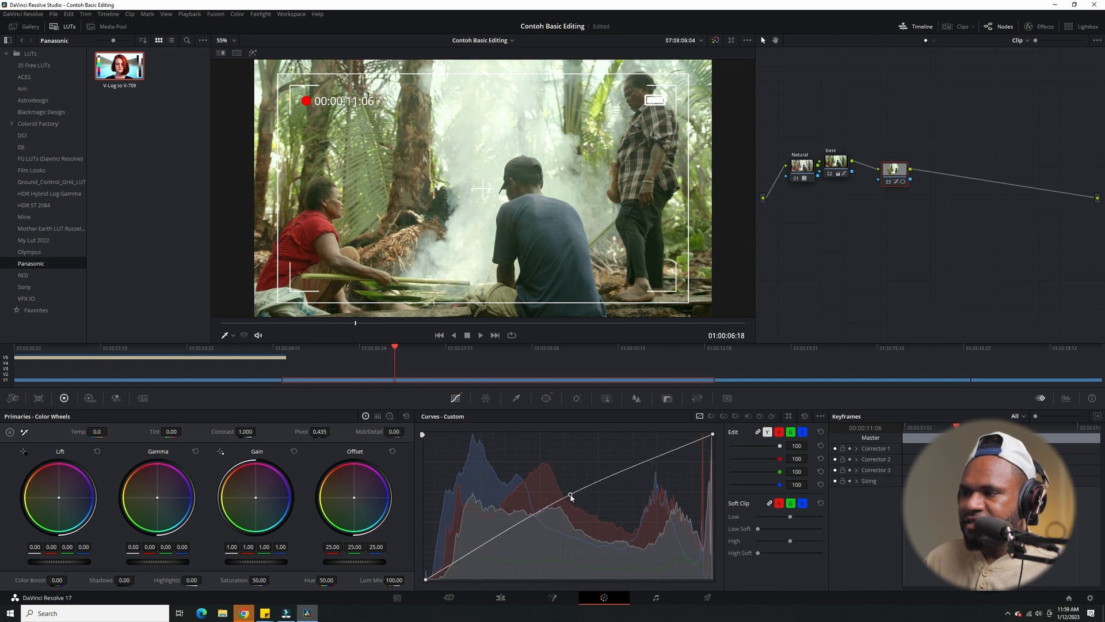
Step: Invert the circle window, shift it to pan 48.41 and tilt 50.50, and widen its softness to about 8.76
left_click(546, 399)
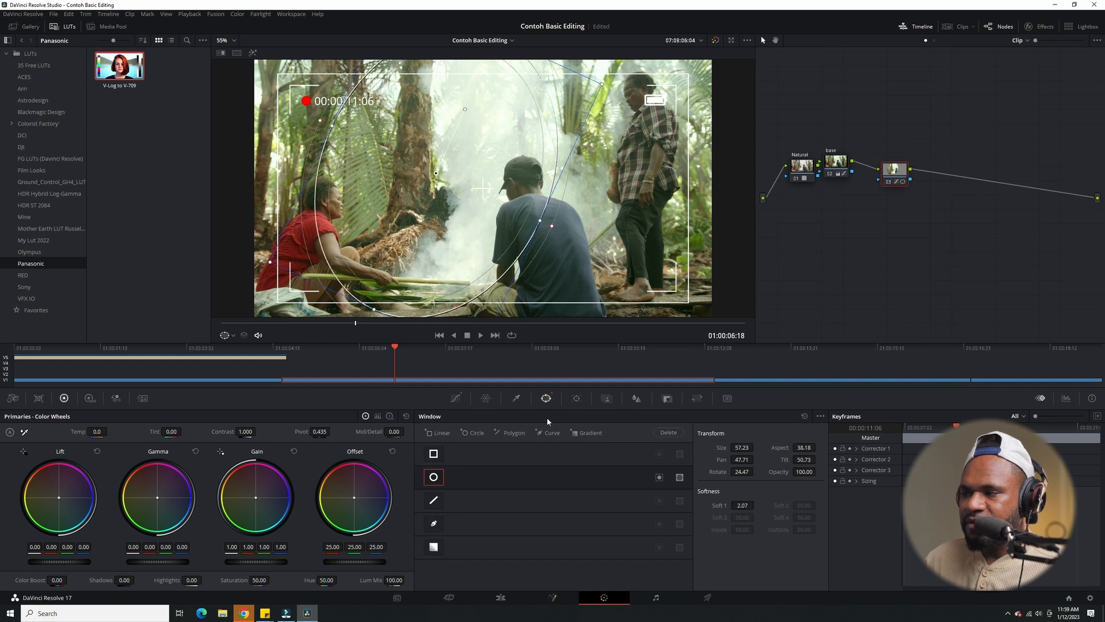
left_click(659, 478)
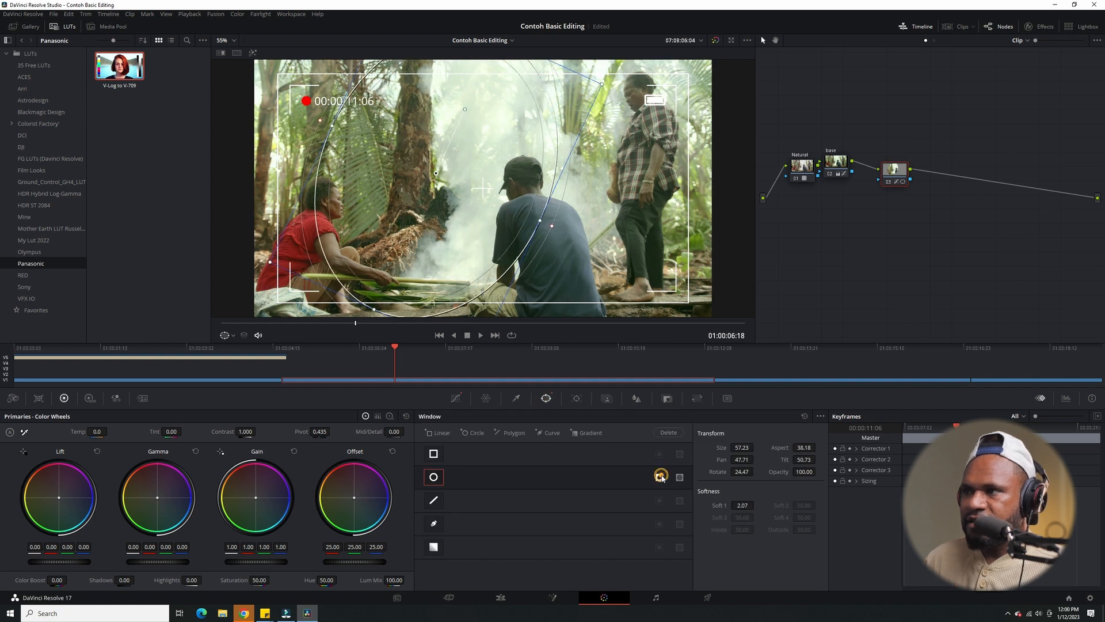
left_click_drag(479, 227, 492, 231)
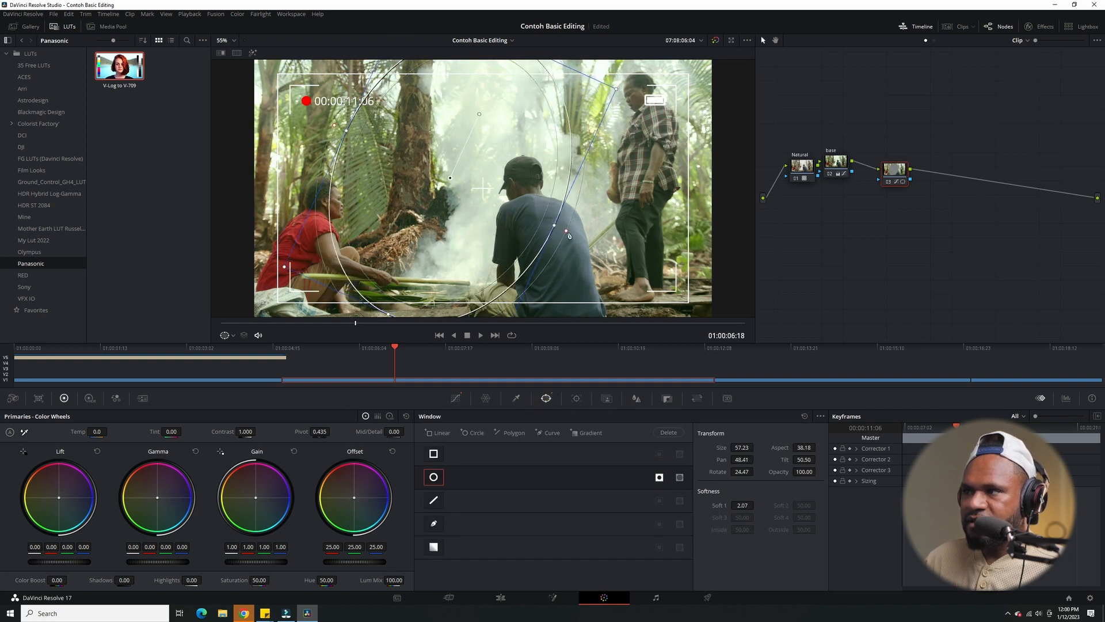
left_click_drag(568, 235, 609, 246)
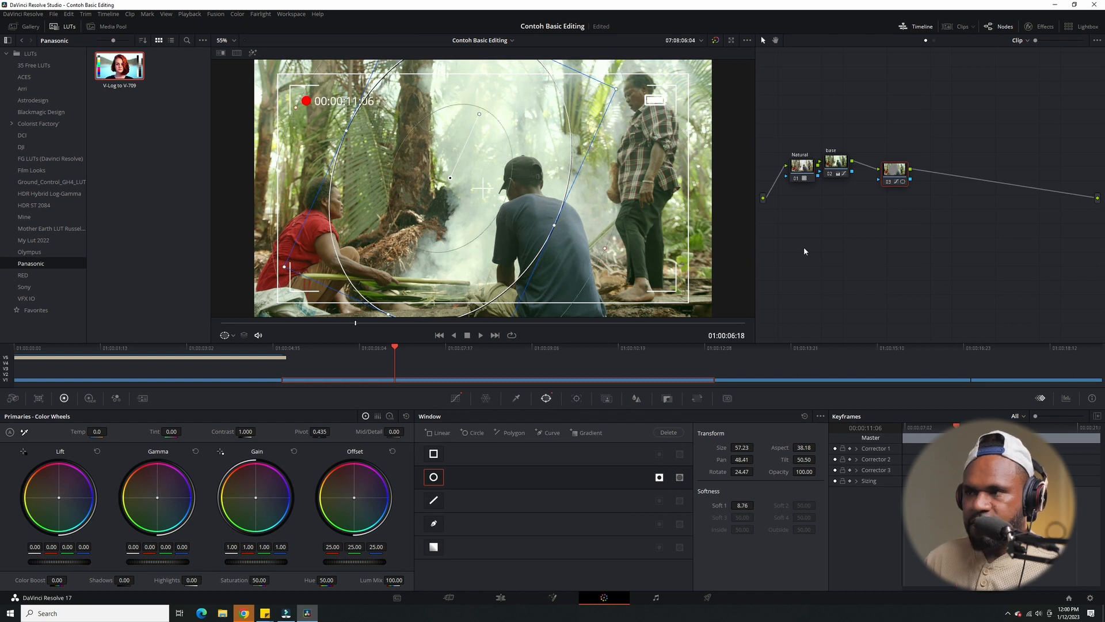
Step: Toggle the third node off and on repeatedly to compare the image with and without the inverted window correction
key("ctrl+d")
key("ctrl+d")
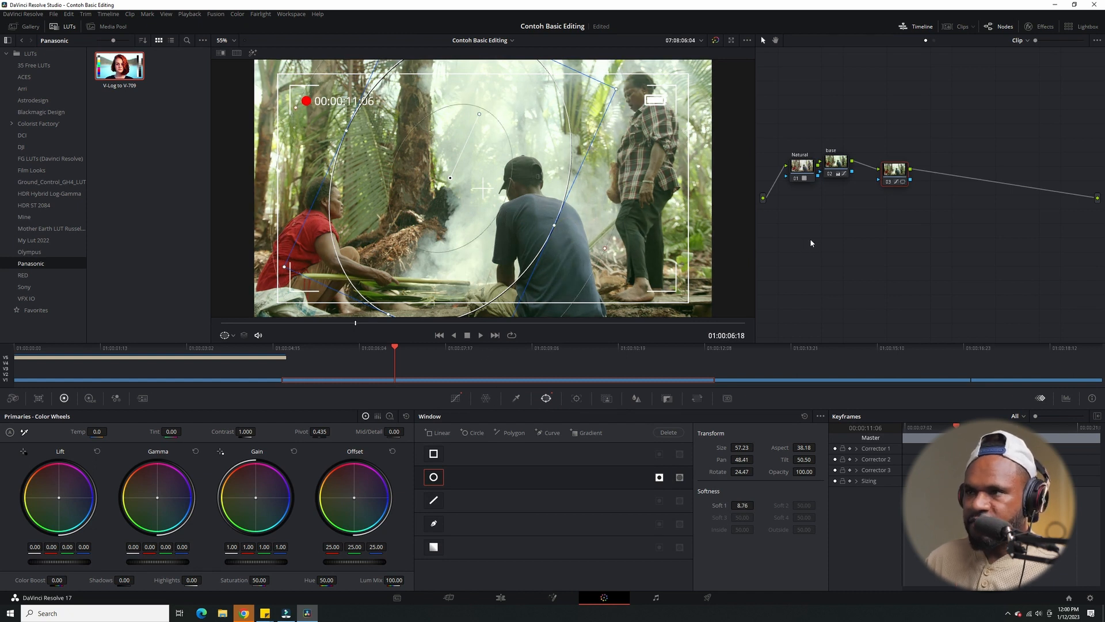
key("ctrl+d")
key("ctrl+d")
key("ctrl+d")
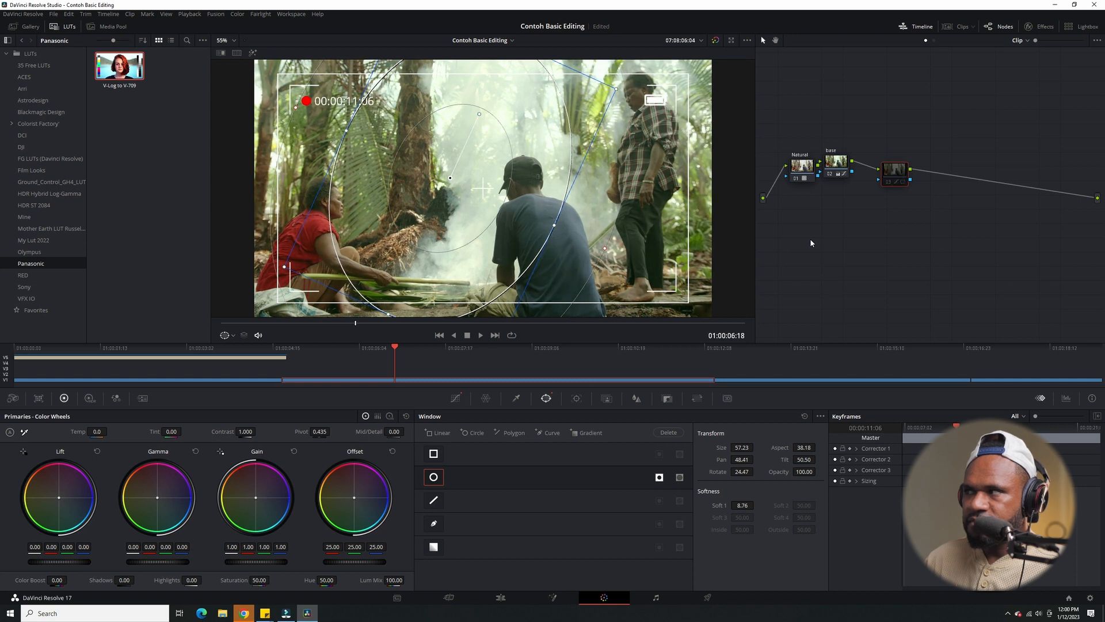
key("ctrl+d")
key("ctrl+d")
key("ctrl+d")
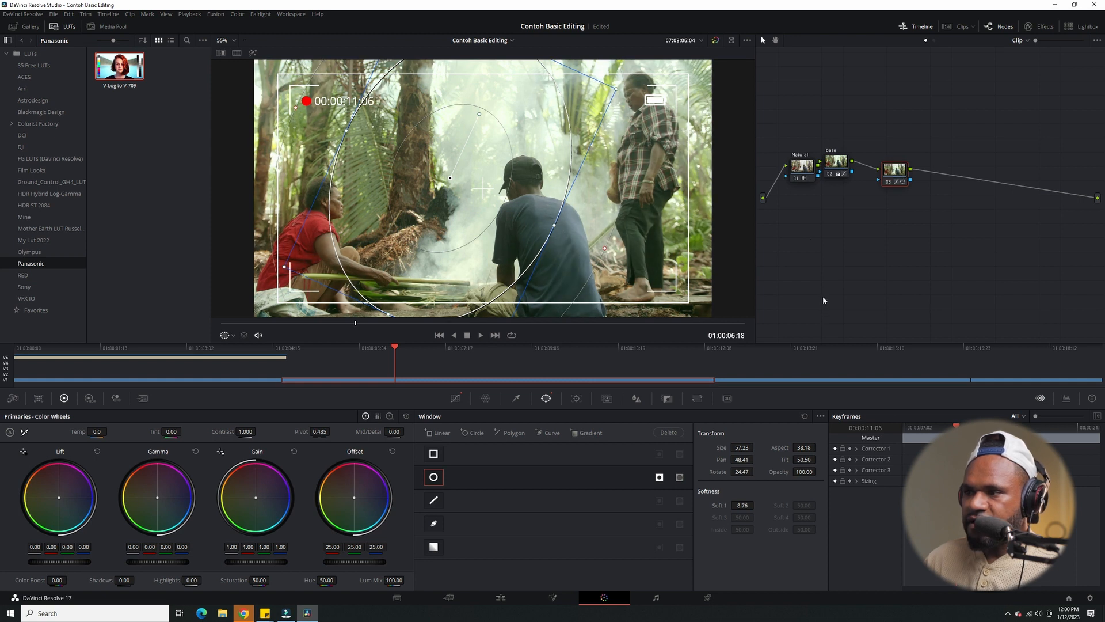
key("ctrl+d")
Step: Turn off the circle window's inversion and toggle the third node to compare its effect inside the circle
left_click(659, 477)
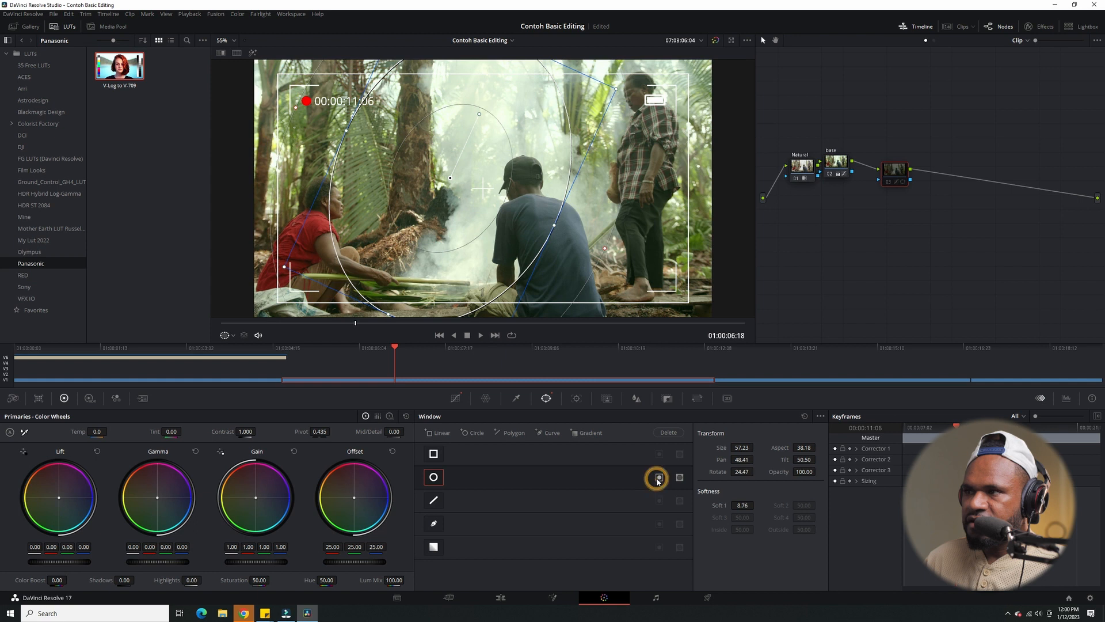
key("ctrl+d")
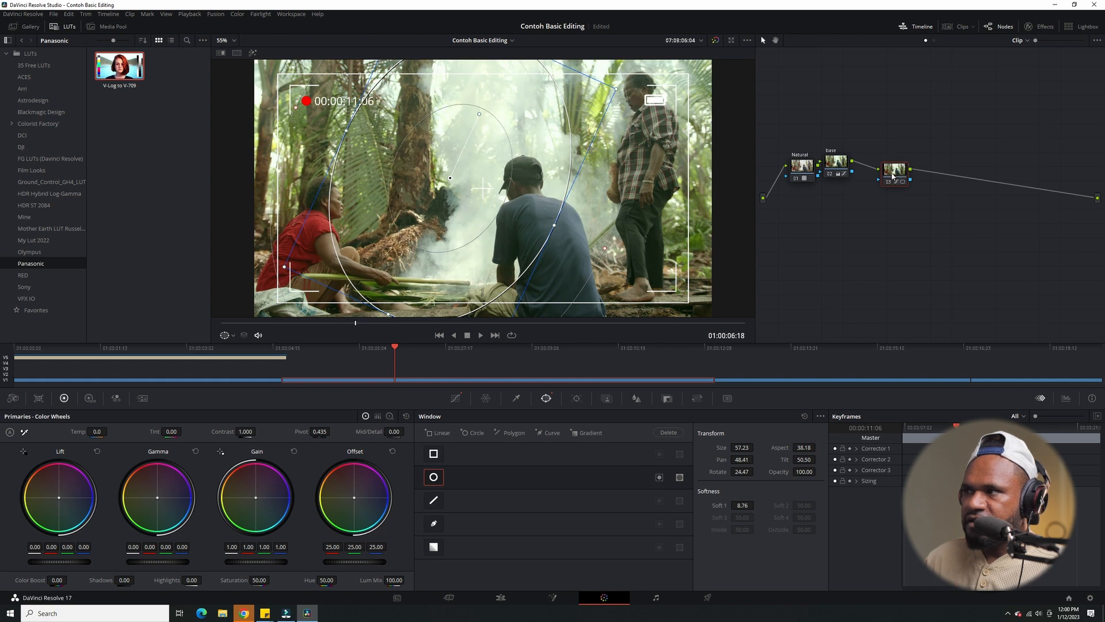
key("ctrl+d")
key("ctrl+d")
key("ctrl+d")
key("ctrl+d")
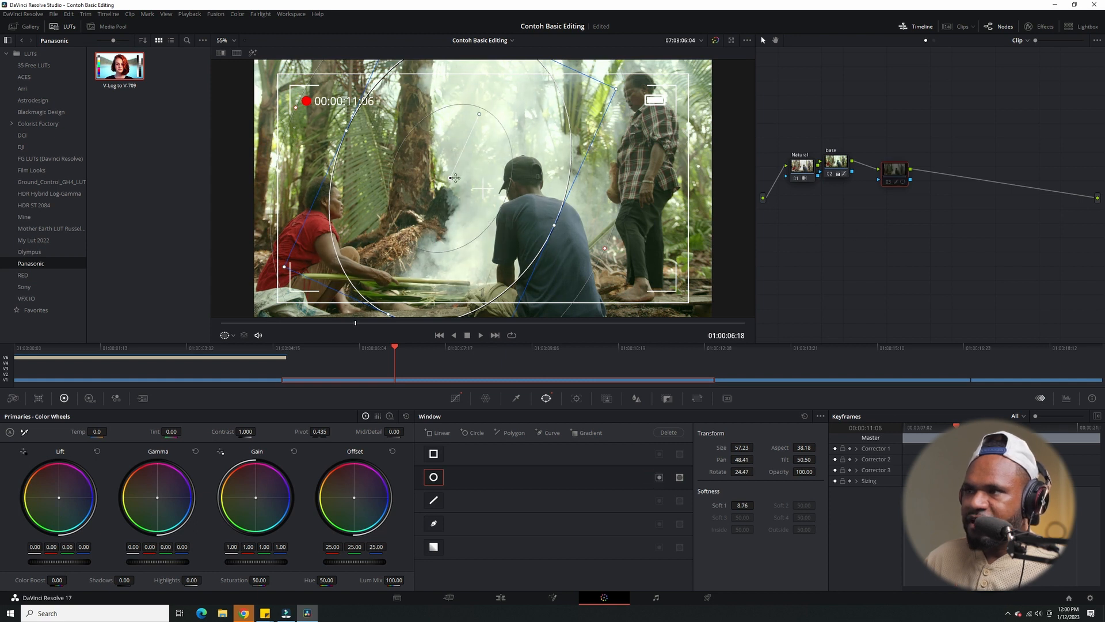
Step: Shift the third node's custom curve point slightly toward the shadows to brighten the windowed area, with the node enabled
left_click_drag(457, 179, 457, 180)
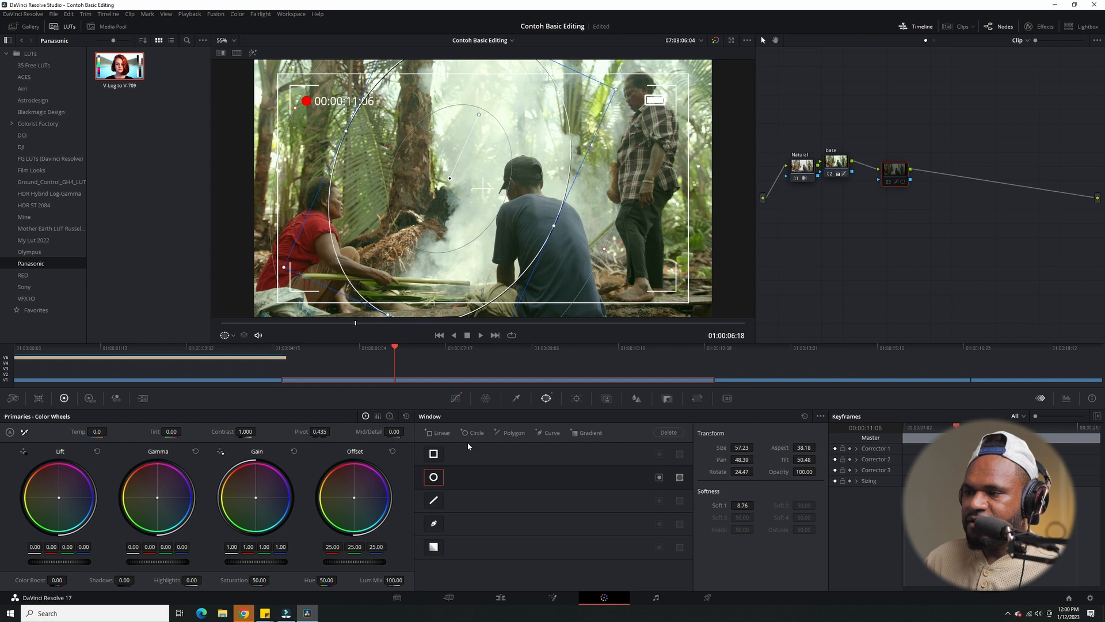
left_click(455, 398)
mouse_move(563, 491)
left_mouse_down()
mouse_move(541, 469)
mouse_move(552, 501)
left_mouse_up()
key("ctrl+d")
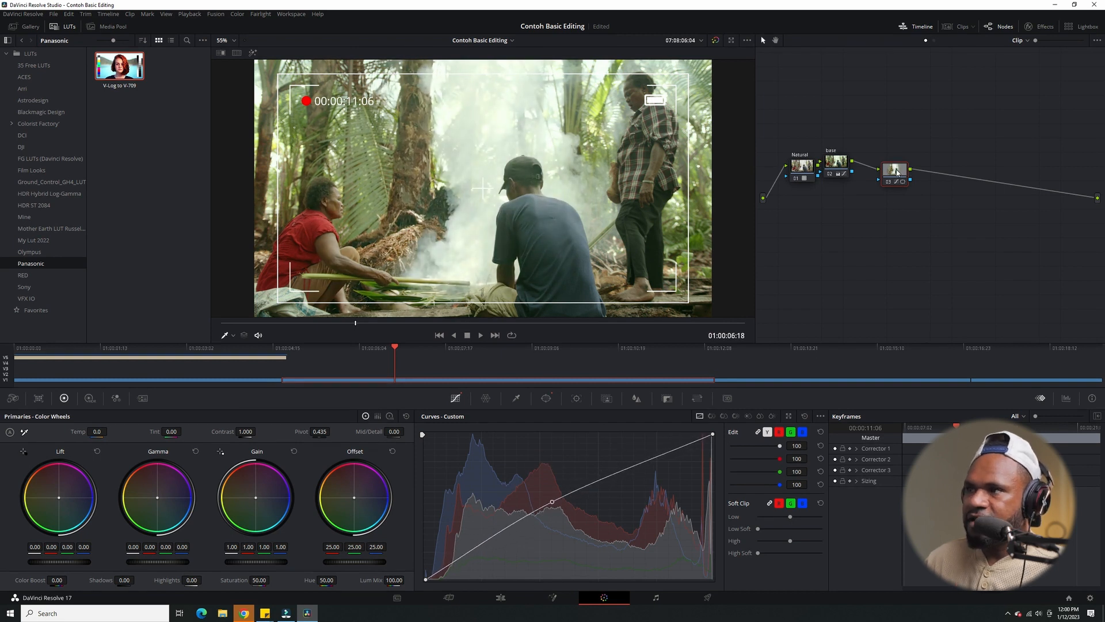
Step: Move the circle window to pan 47.88 and tilt 50.36 and reduce its softness to about 4.41
left_click(546, 399)
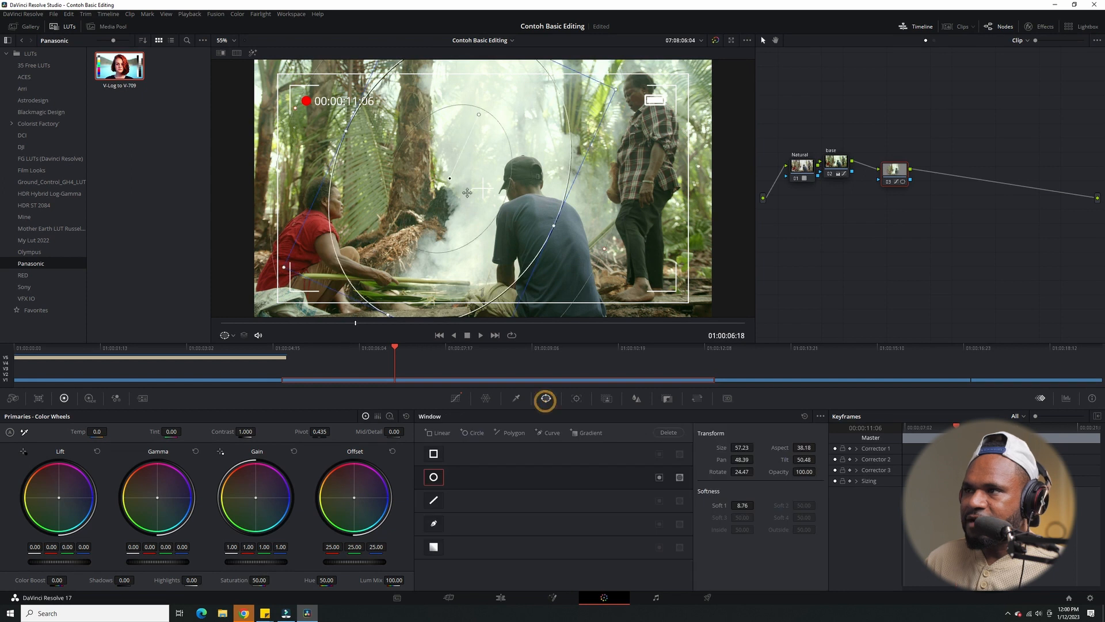
left_click(434, 477)
left_click_drag(591, 250, 563, 261)
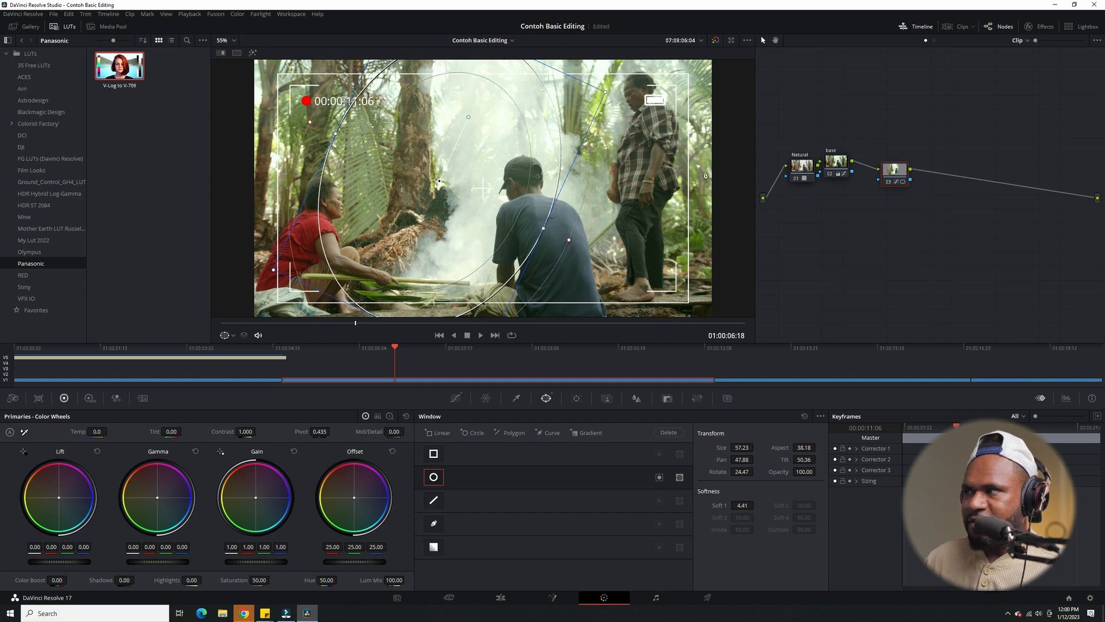
Step: Disconnect the Natural, base and third nodes from one another, spread them apart, and reconnect them in the same order
left_click_drag(890, 180, 843, 211)
left_click(824, 160)
mouse_move(818, 166)
left_mouse_down()
mouse_move(845, 204)
mouse_move(862, 198)
mouse_move(867, 164)
left_mouse_up()
mouse_move(908, 162)
left_mouse_down()
mouse_move(949, 217)
mouse_move(915, 179)
left_mouse_up()
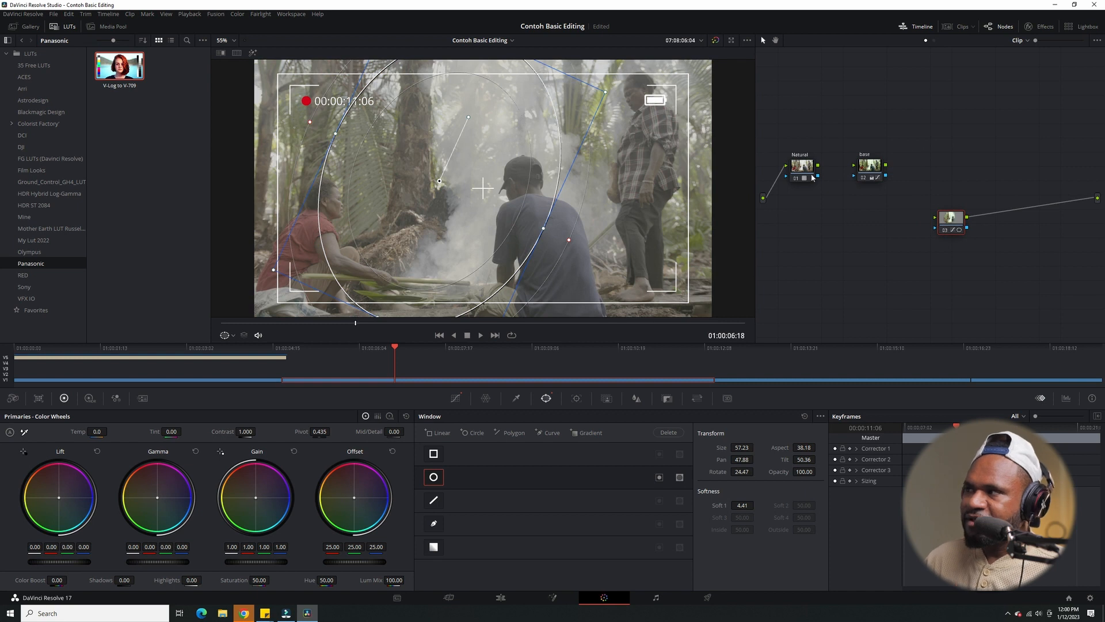
left_click_drag(875, 168, 882, 189)
left_click_drag(818, 166, 963, 186)
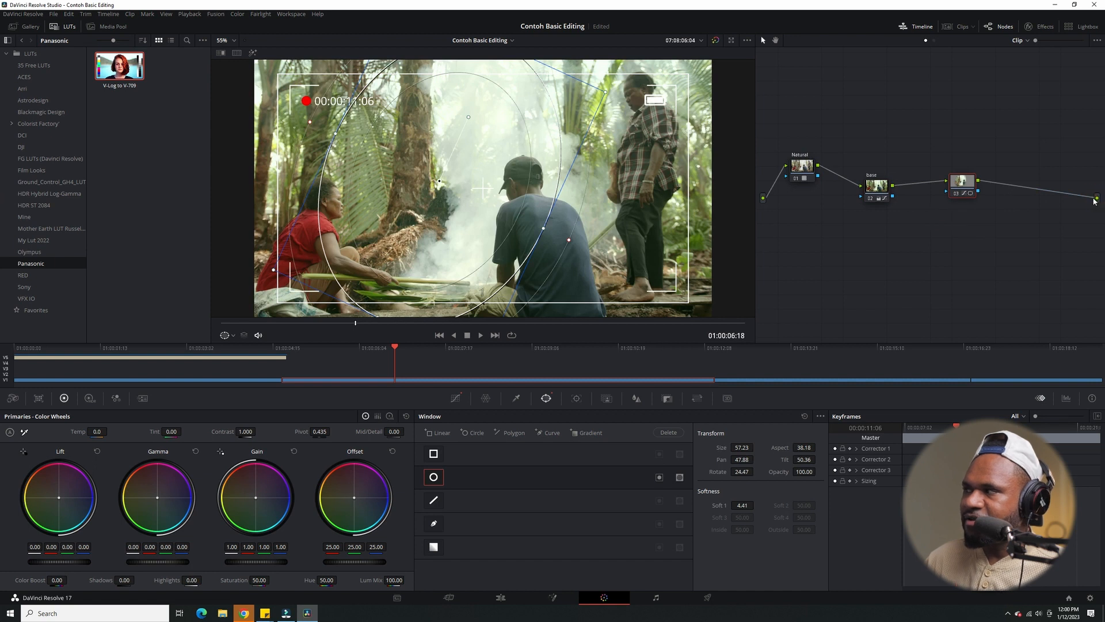
Step: Remove the link between the third node and the graph output, and connect them again
left_click_drag(1076, 199, 1028, 237)
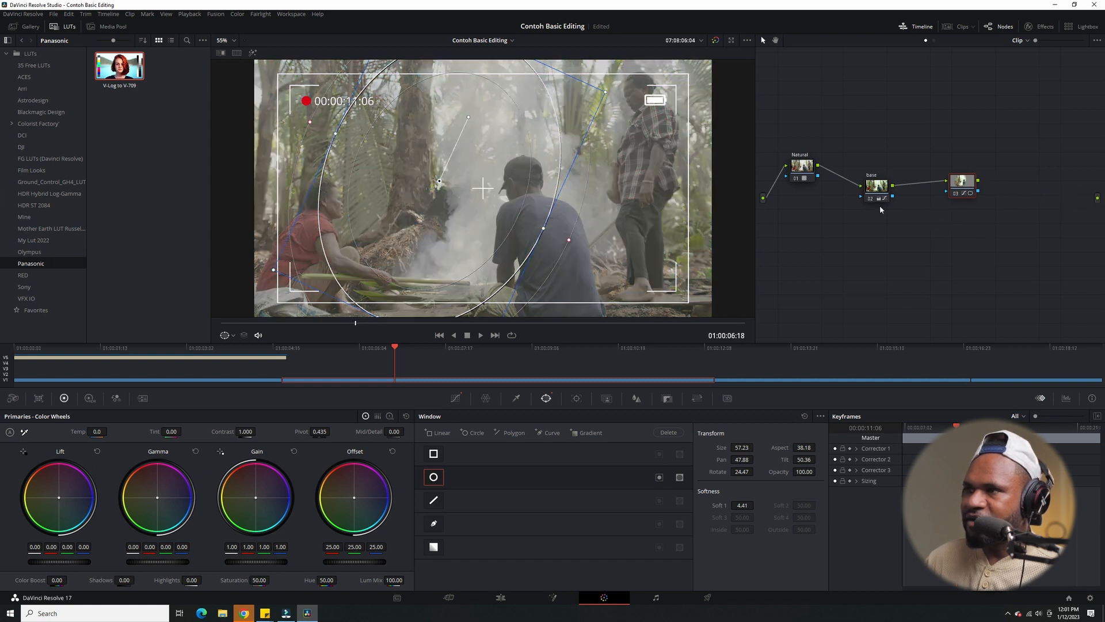
left_click_drag(978, 181, 1097, 197)
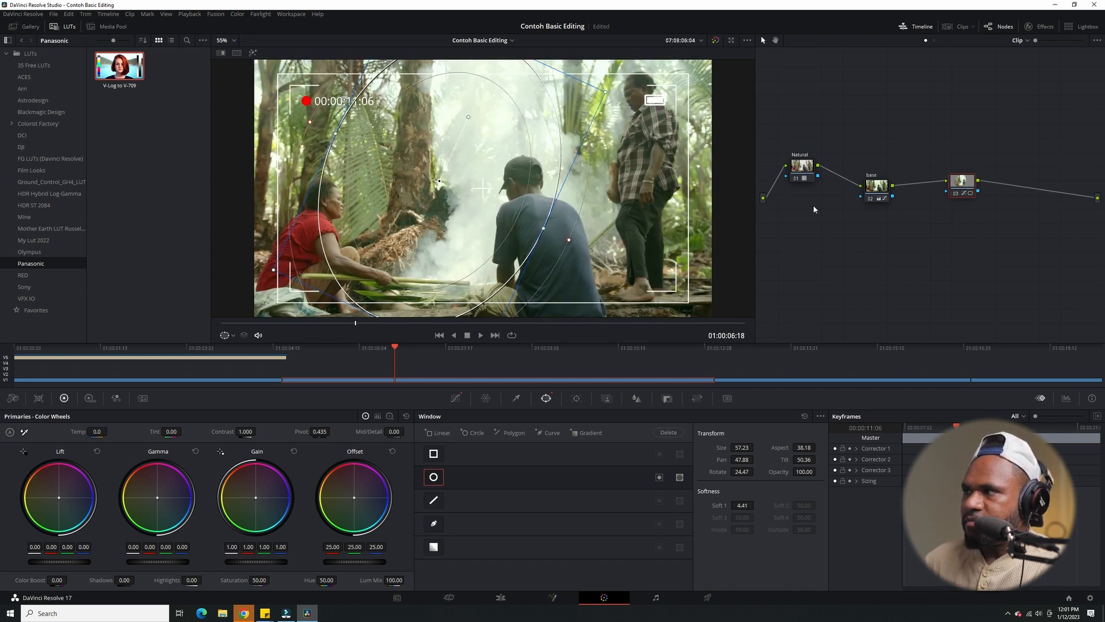
Step: Arrange the three connected nodes closer together in the node graph and save the project
left_click_drag(802, 167, 877, 180)
left_click_drag(961, 180, 930, 168)
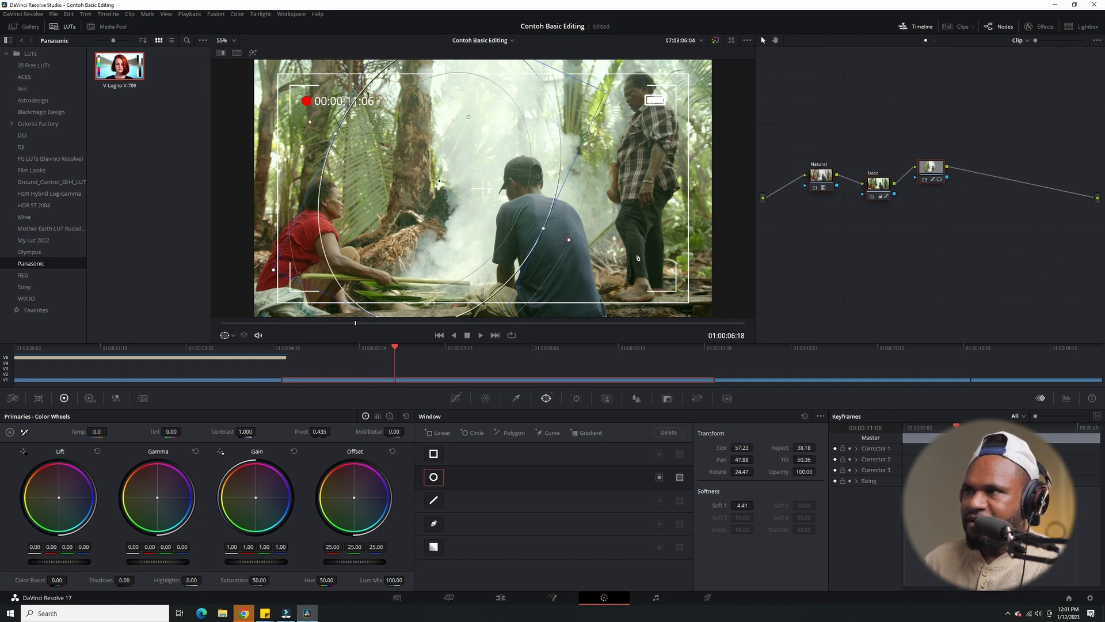
key("ctrl+s")
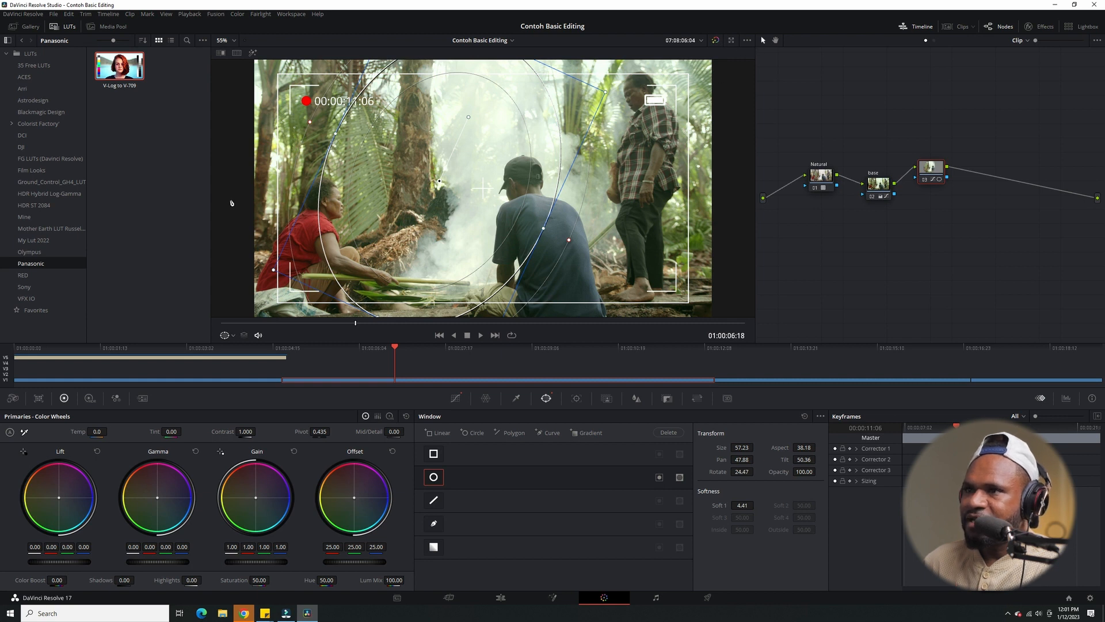
Step: Bypass all grades and turn them back on to compare the finished grade with the original V-Log image
left_click(715, 42)
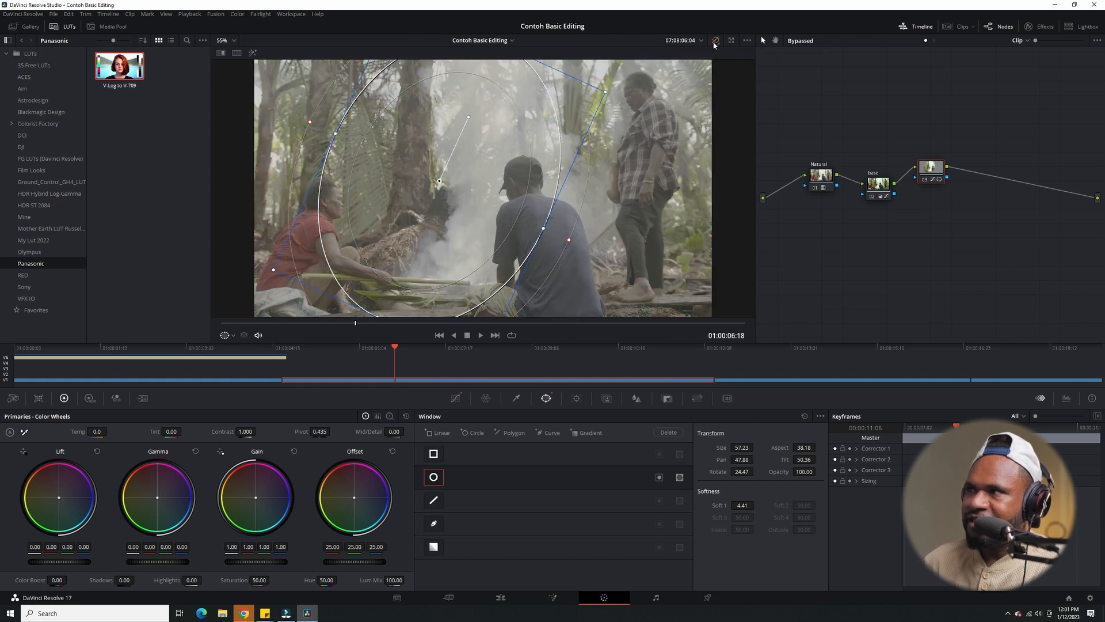
left_click(714, 42)
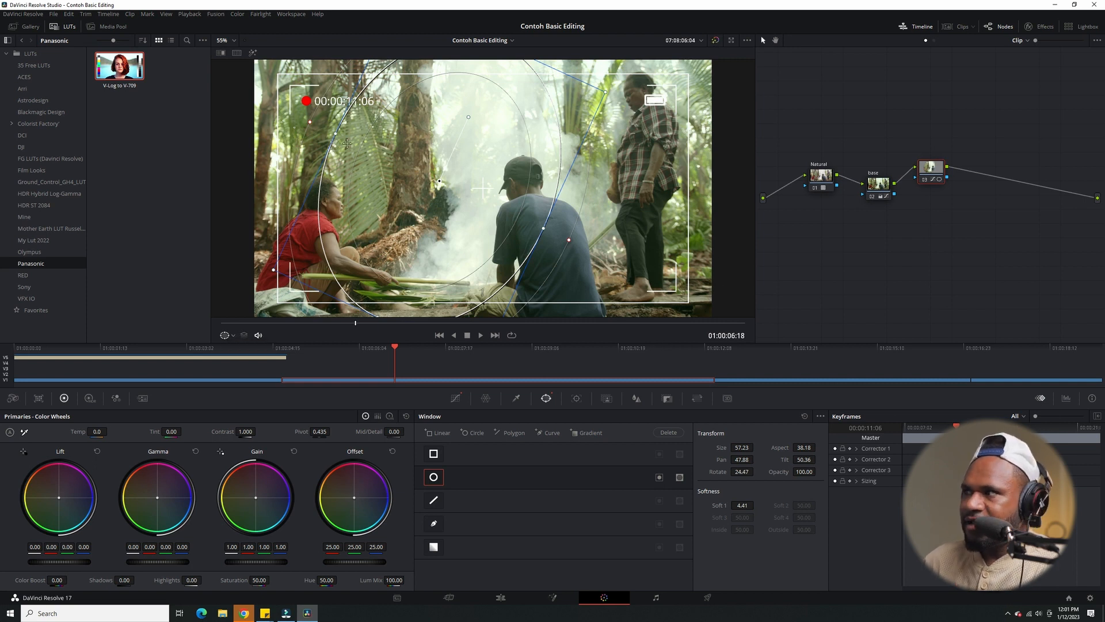
Step: Grab a still of the graded clip of people around the smoking fire into the empty gallery
left_click(821, 176)
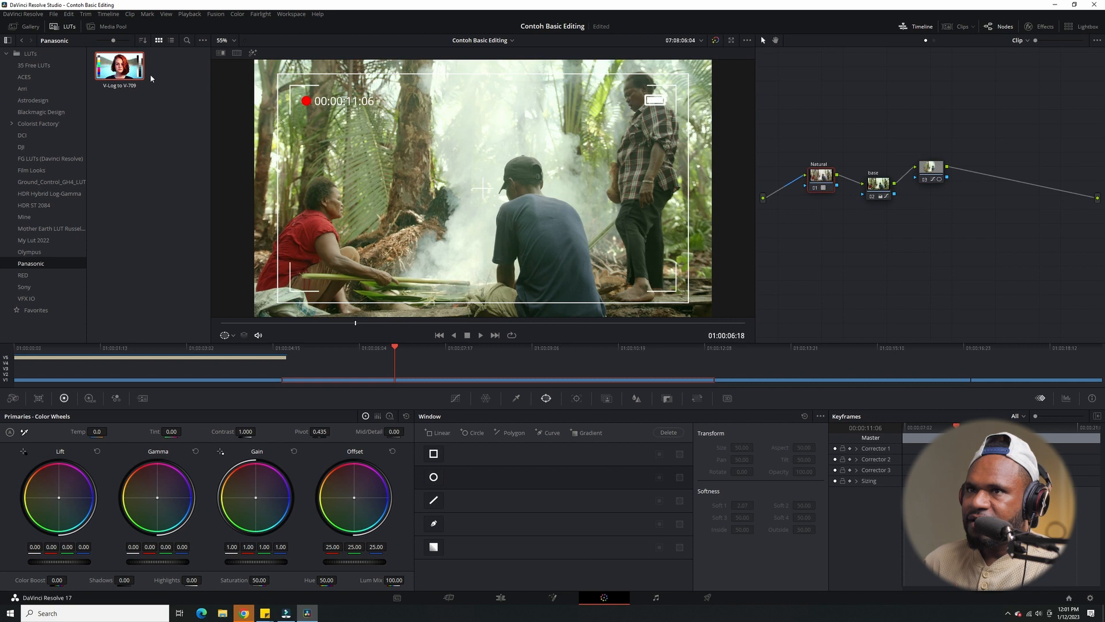
left_click(30, 26)
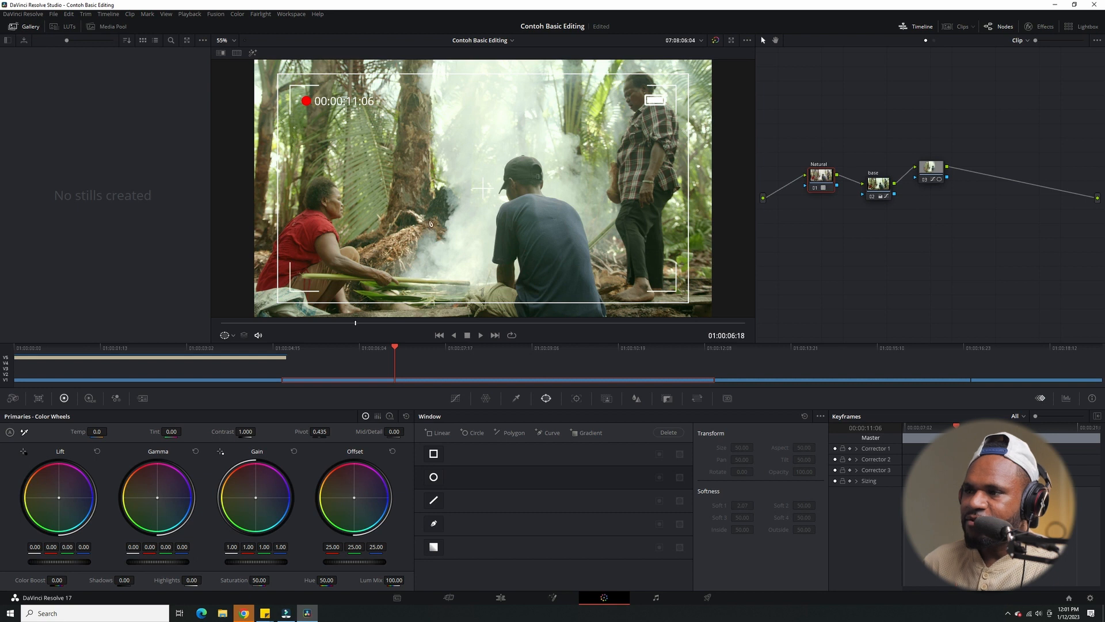
left_click(241, 356)
left_click(276, 351)
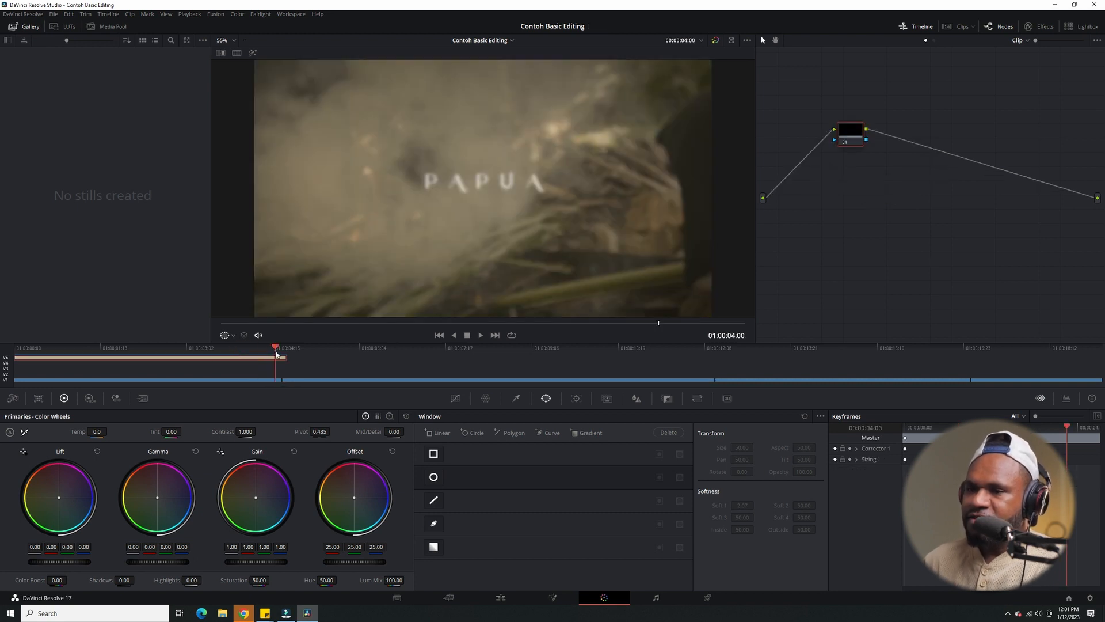
left_click(173, 348)
left_click(350, 351)
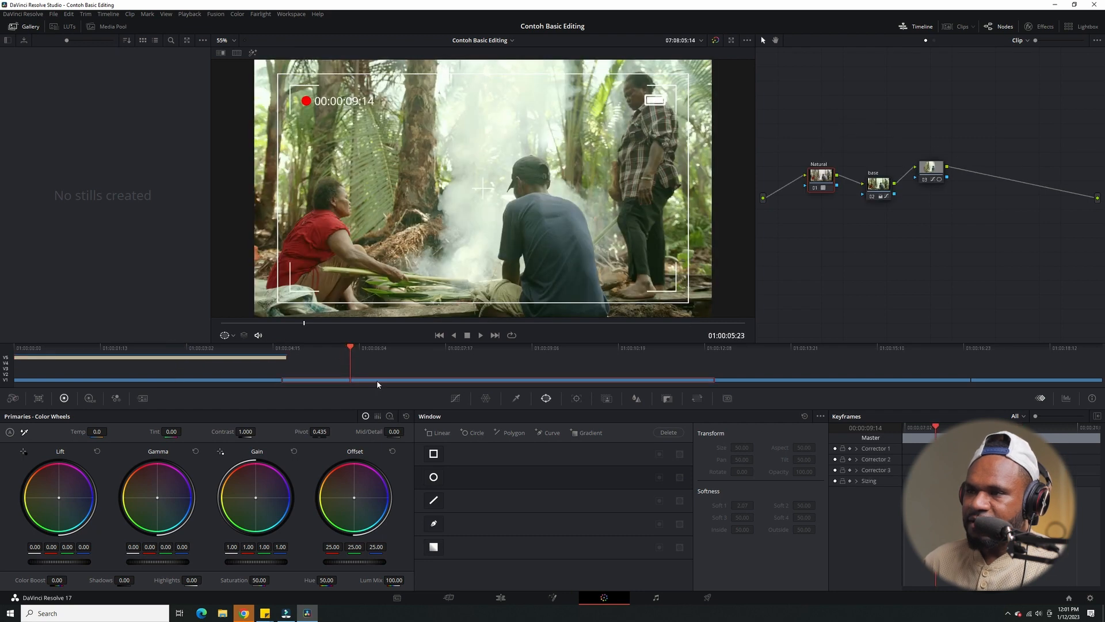
right_click(373, 162)
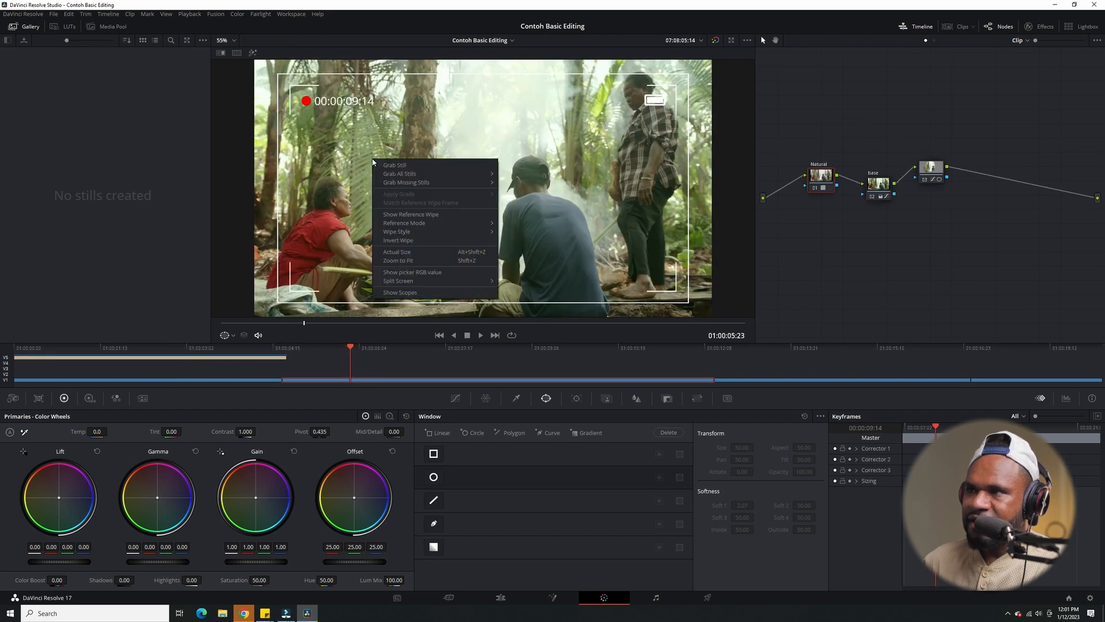
left_click(408, 168)
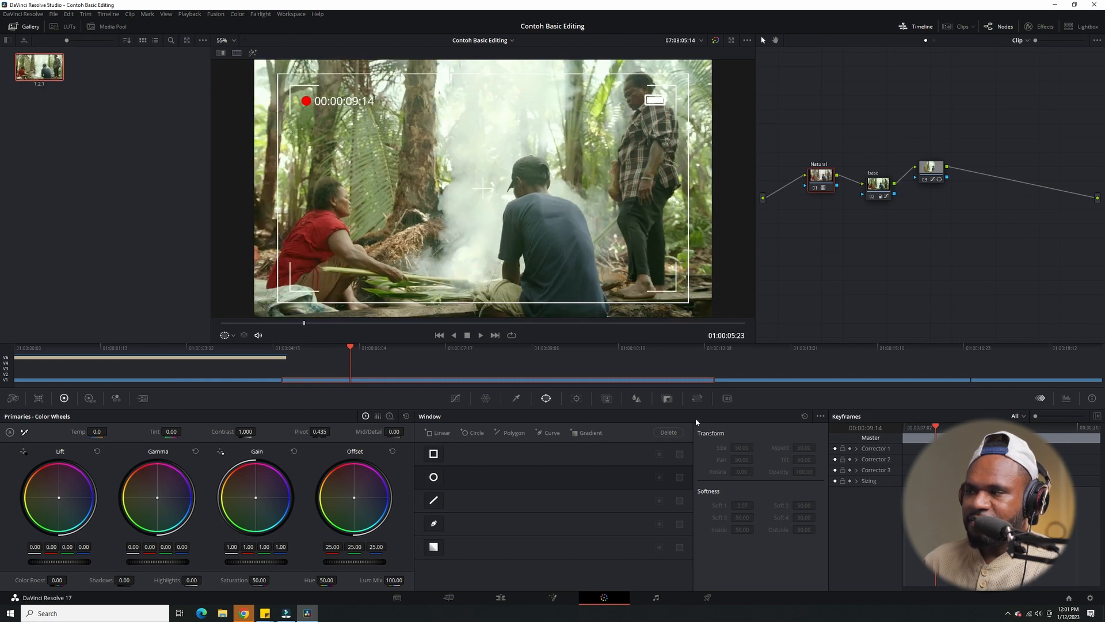
Step: Apply the gallery still's grade to the ungraded clip of the hand holding a green stalk
left_click(754, 357)
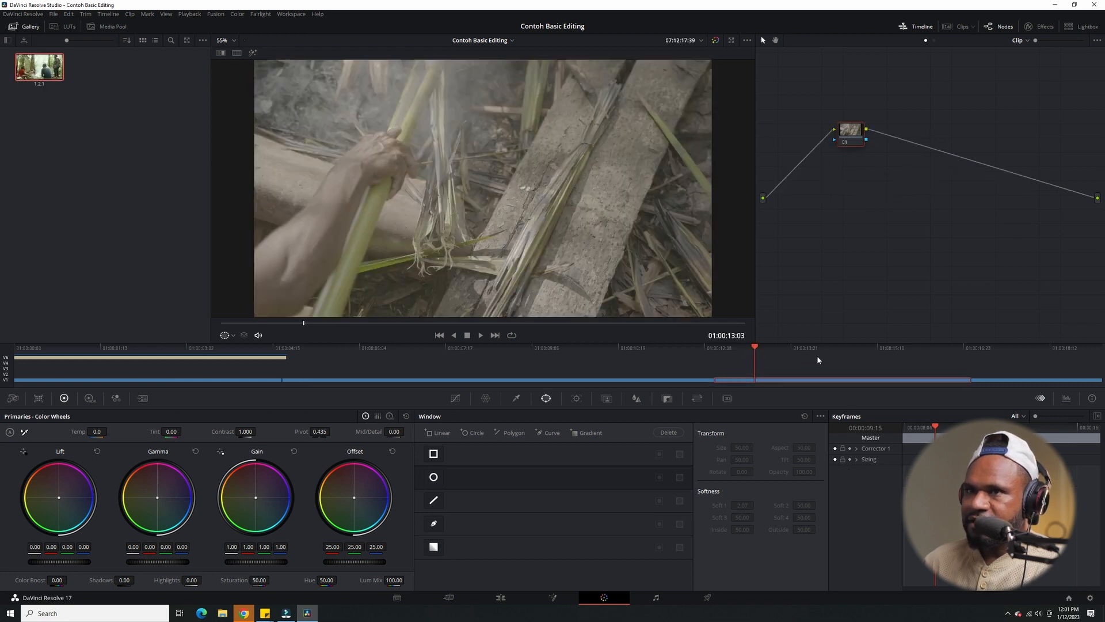
right_click(49, 75)
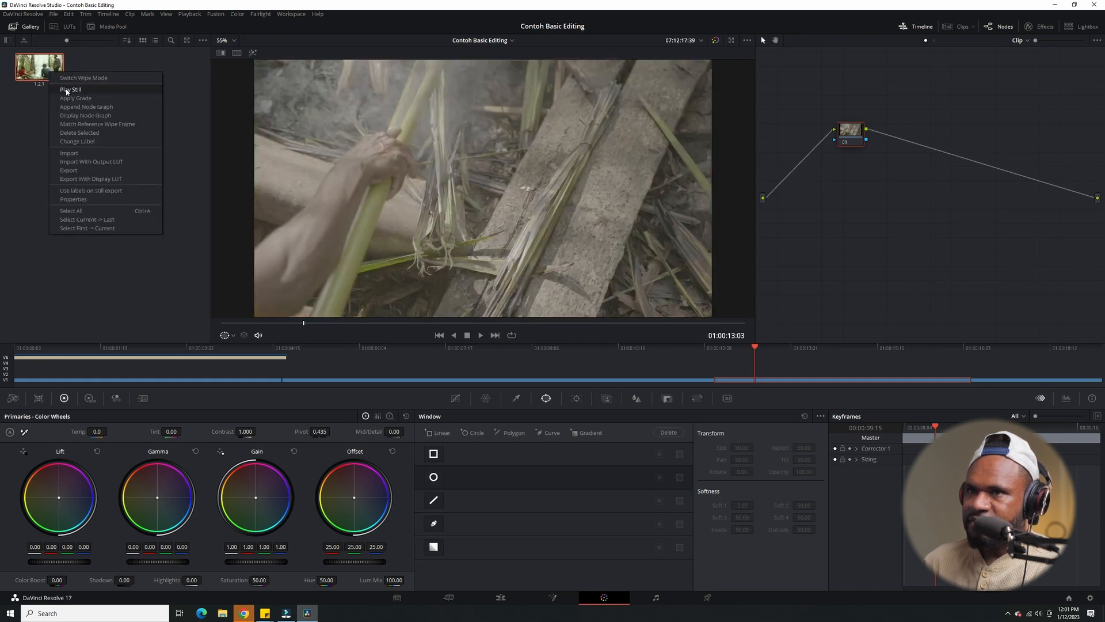
left_click(75, 98)
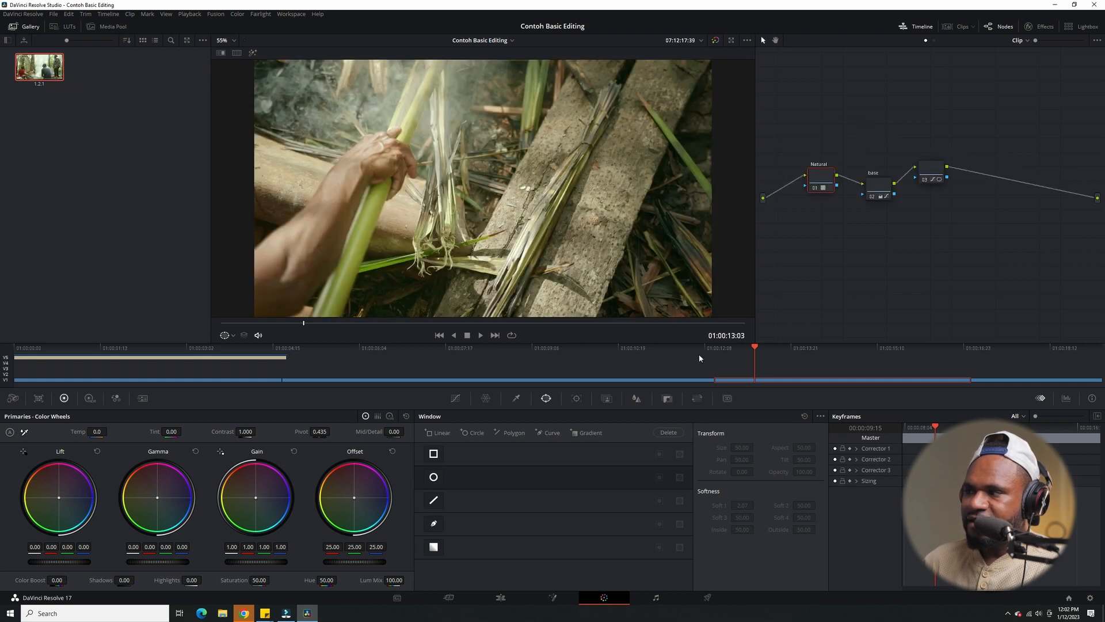
Step: Apply the grade from the gallery still to the last clip, with the hands holding leaves
left_click_drag(743, 353, 1011, 352)
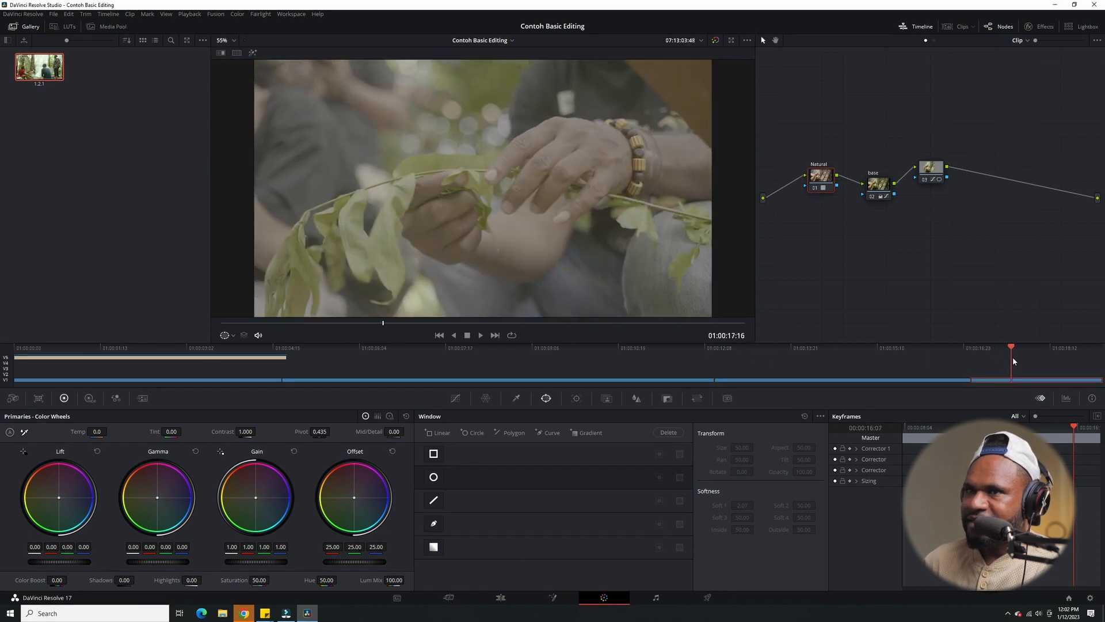
right_click(41, 75)
left_click(65, 98)
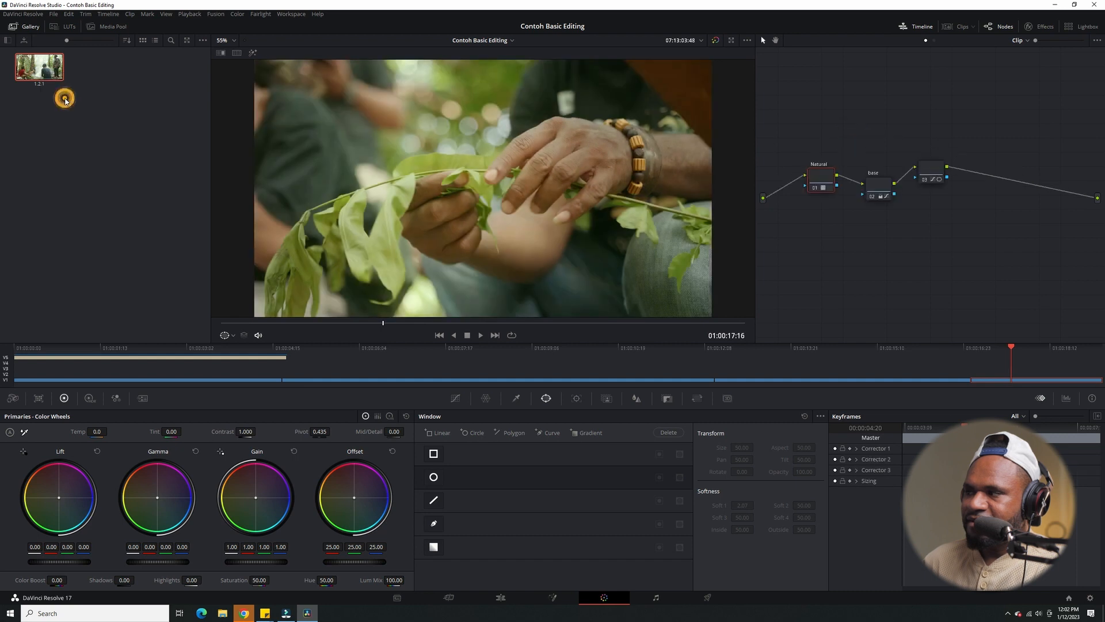
Step: Adjust the third node's circle window on the leaf clip to about pan 47.71, tilt 50.67 and rotation -9.80
left_click(1038, 349)
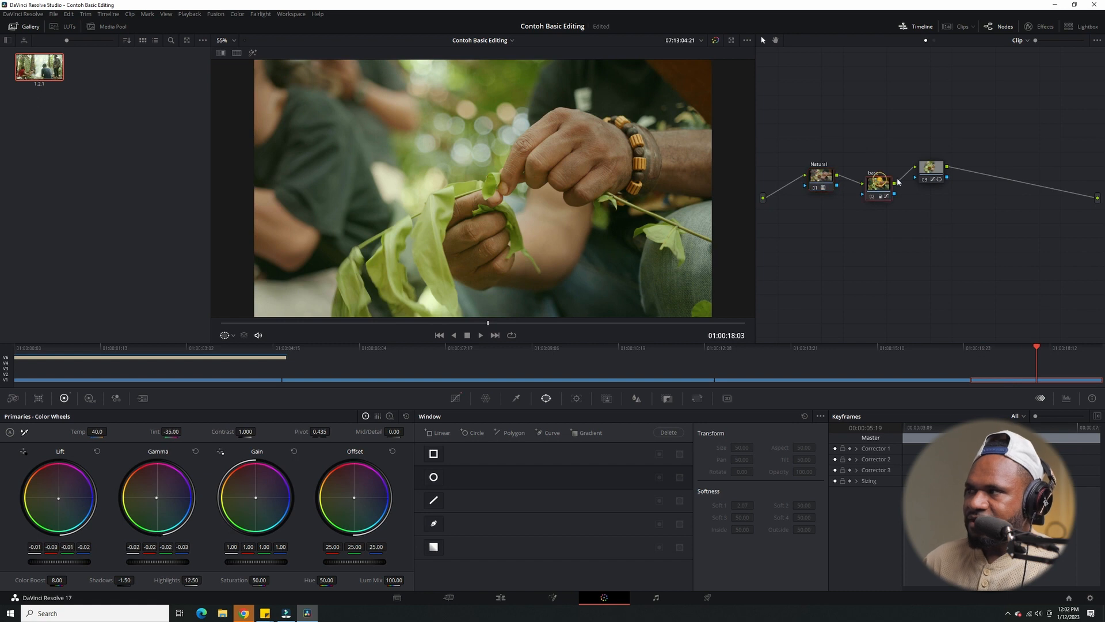
left_click(939, 167)
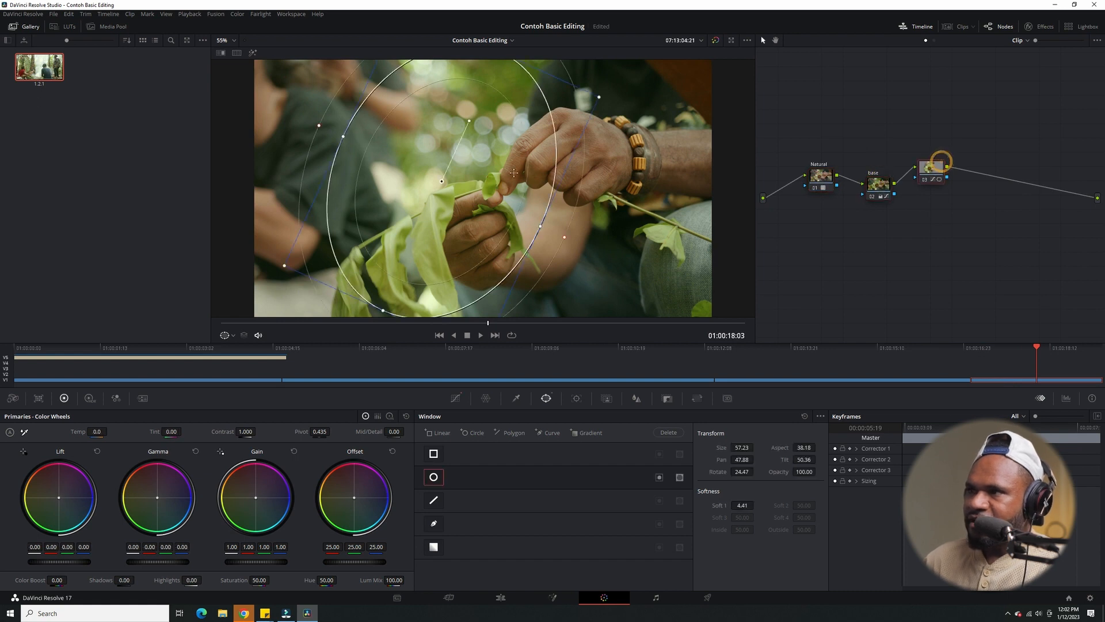
left_click_drag(455, 164, 457, 145)
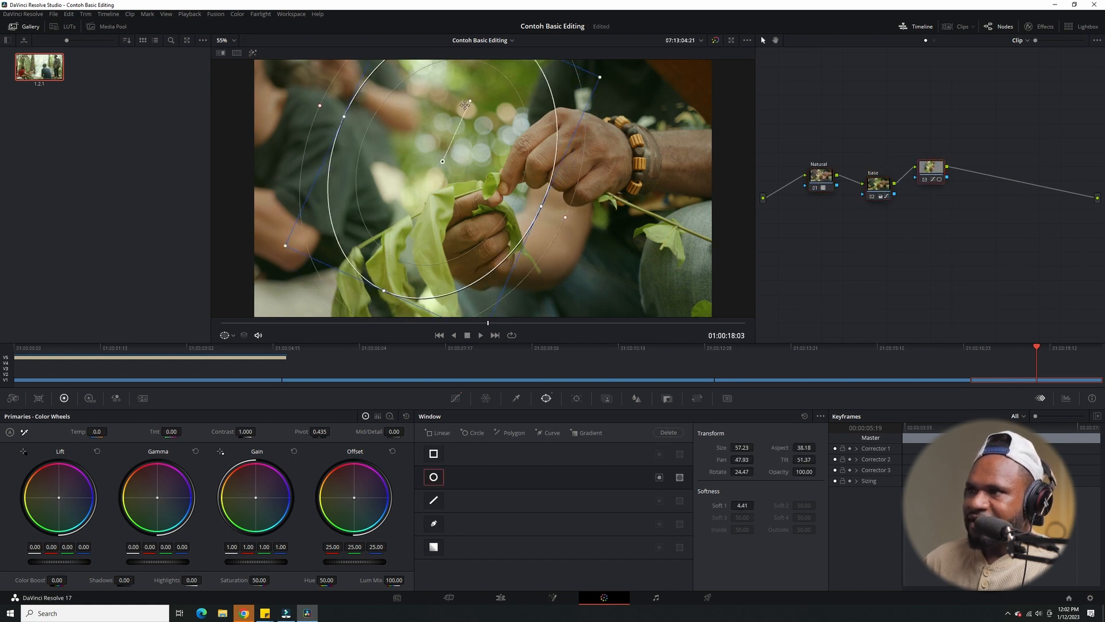
left_click_drag(470, 102, 430, 97)
left_click_drag(459, 168, 455, 182)
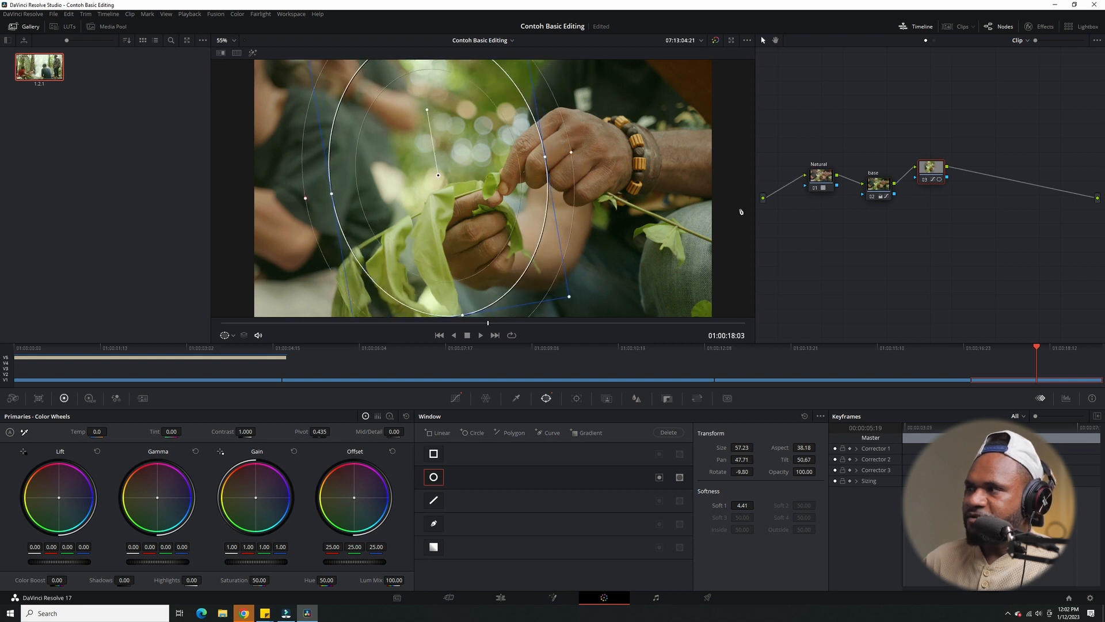
left_click(814, 177)
Step: Review frames across the timeline, comparing the graded stalk and fire clips with the ungraded PAPUA title opening
left_click(898, 348)
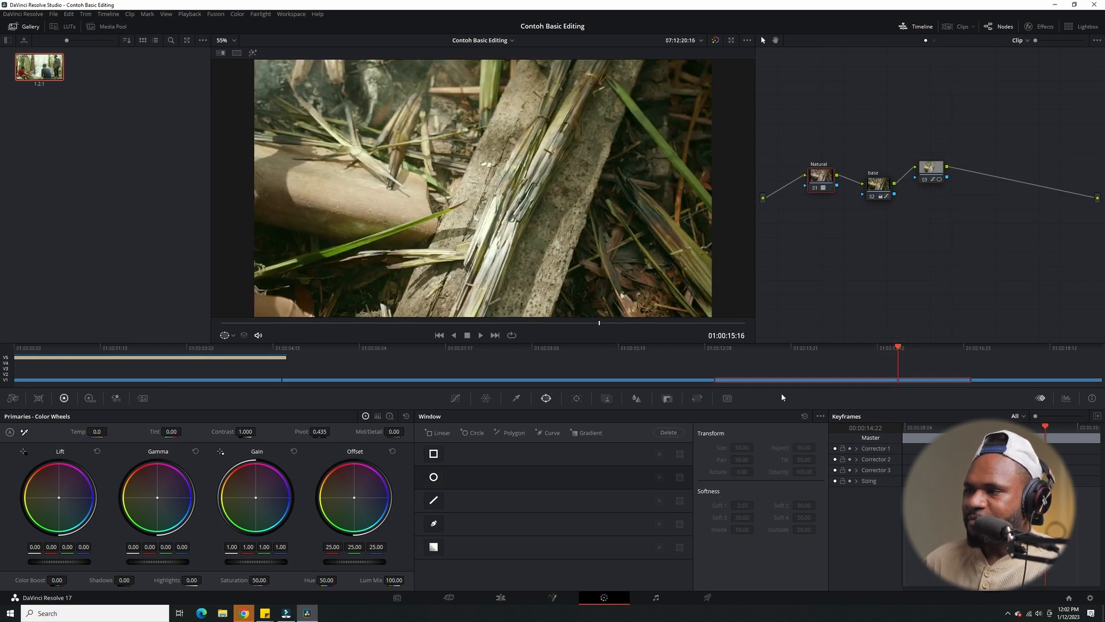
left_click(448, 350)
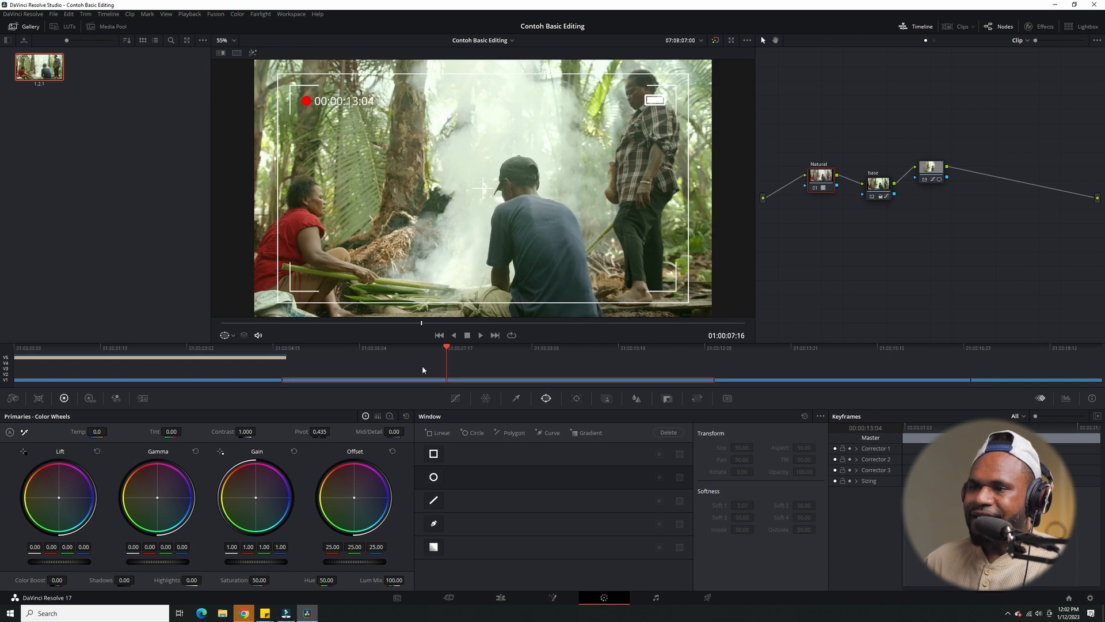
left_click(422, 351)
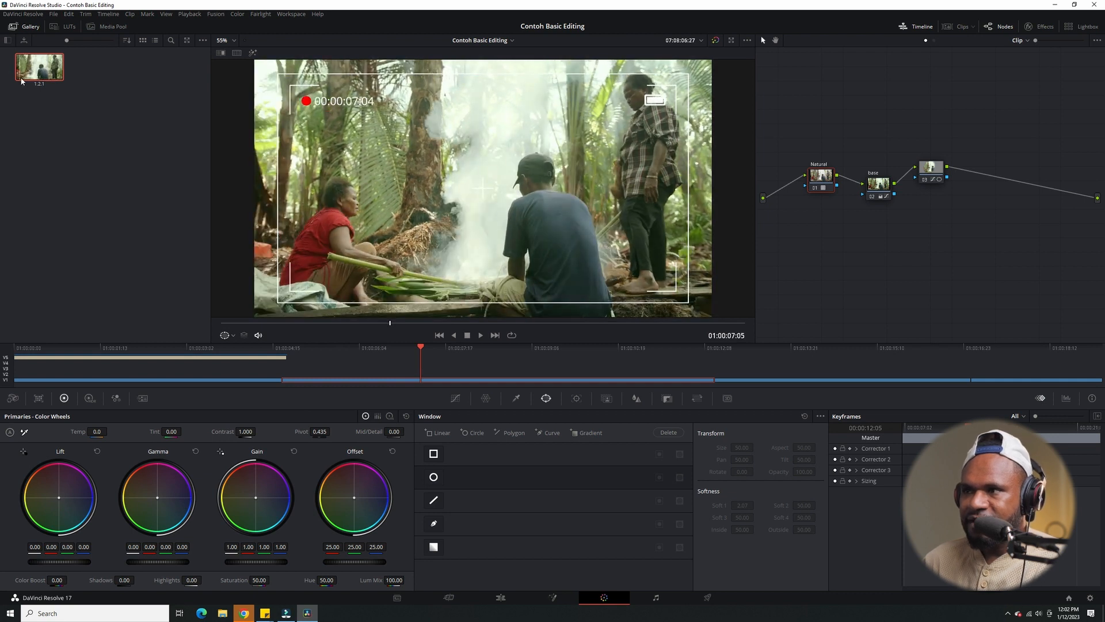
left_click(198, 348)
left_click(130, 352)
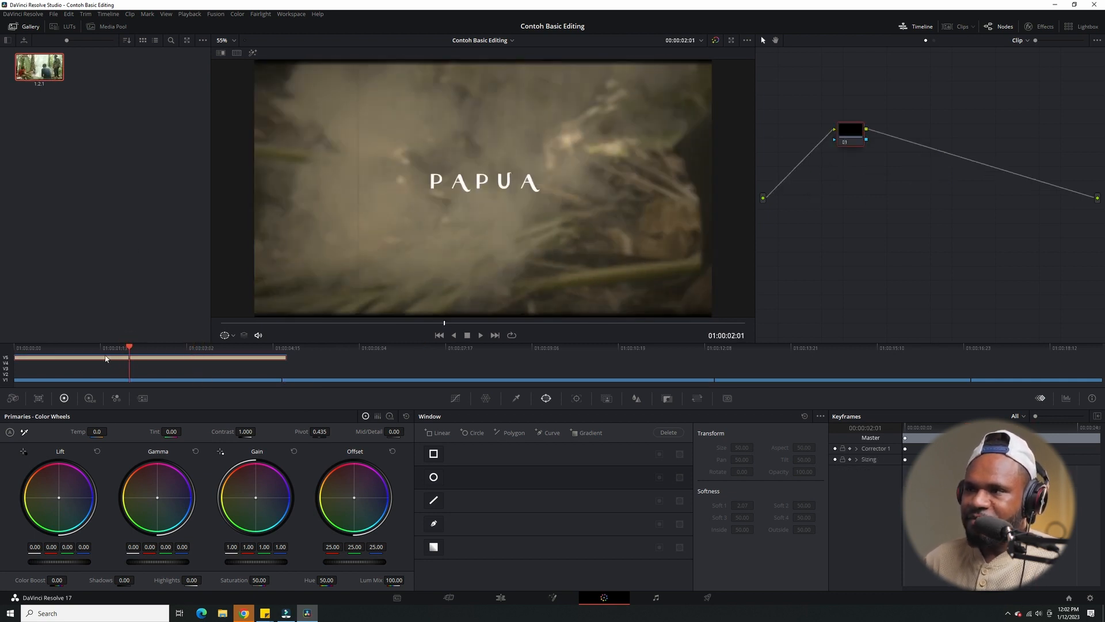
left_click(103, 355)
left_click(121, 377)
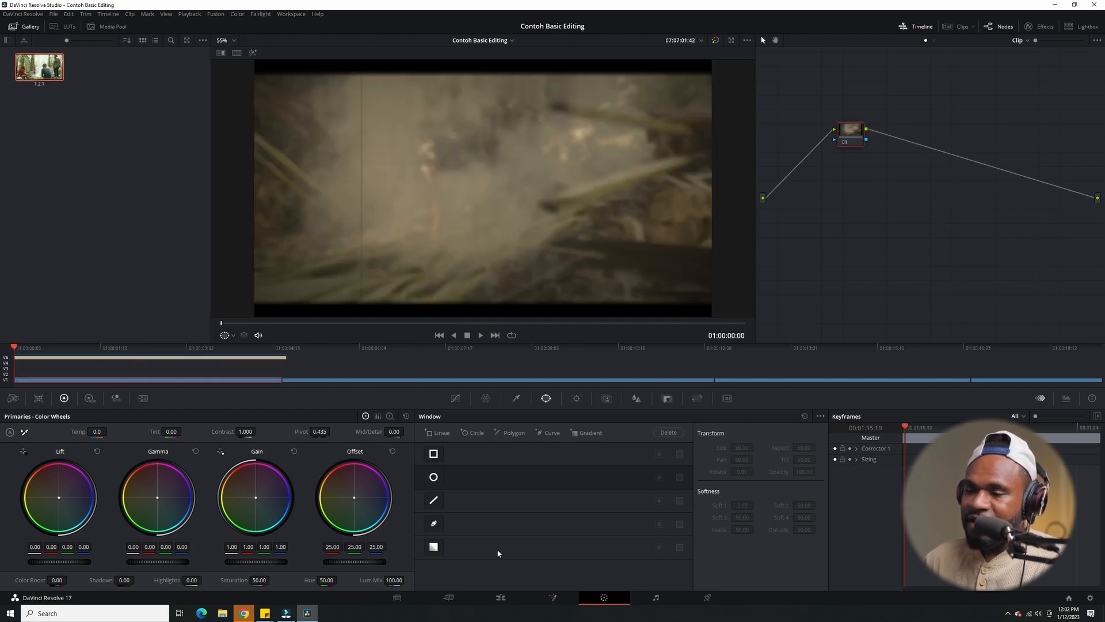
left_click(363, 351)
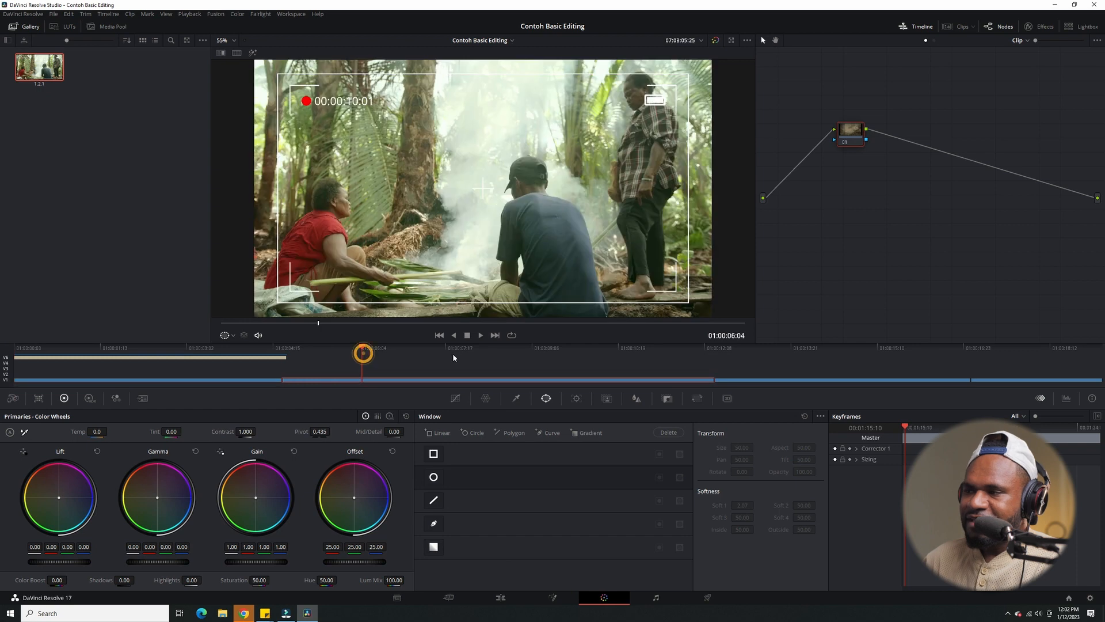